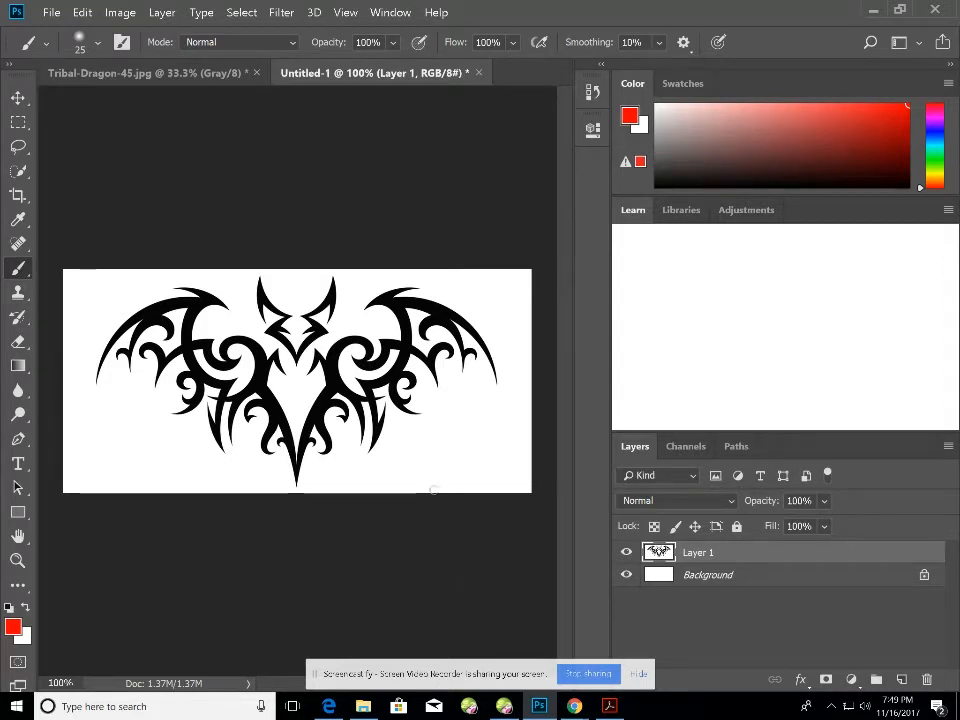
Switch to the Tribal-Dragon-45.jpg image and set the foreground colour to black.
left_click(165, 76)
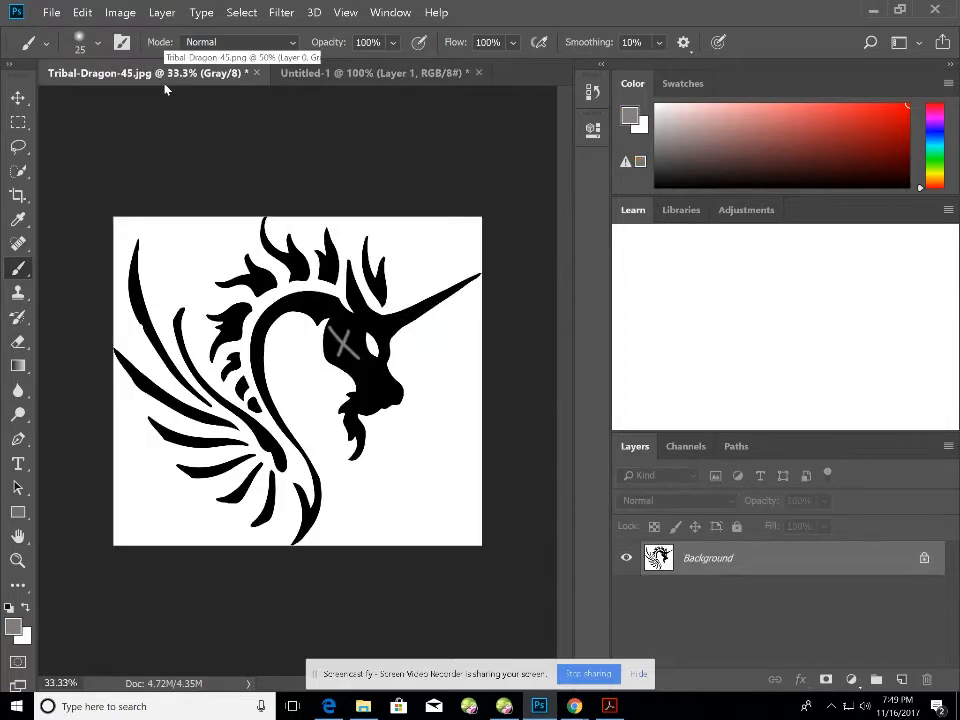
left_click(392, 78)
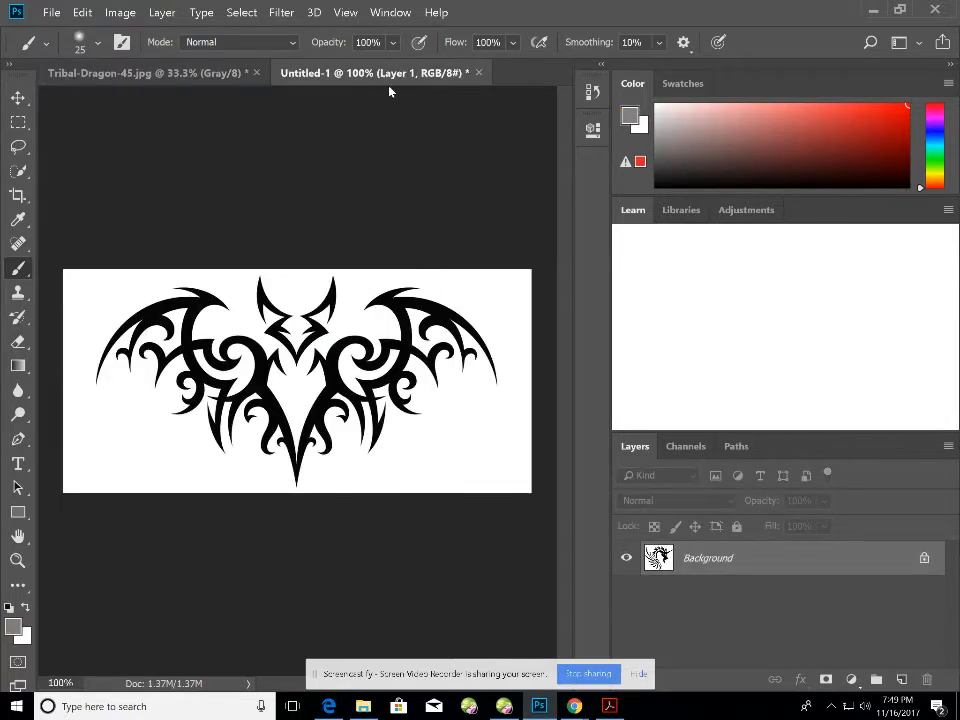
left_click(206, 80)
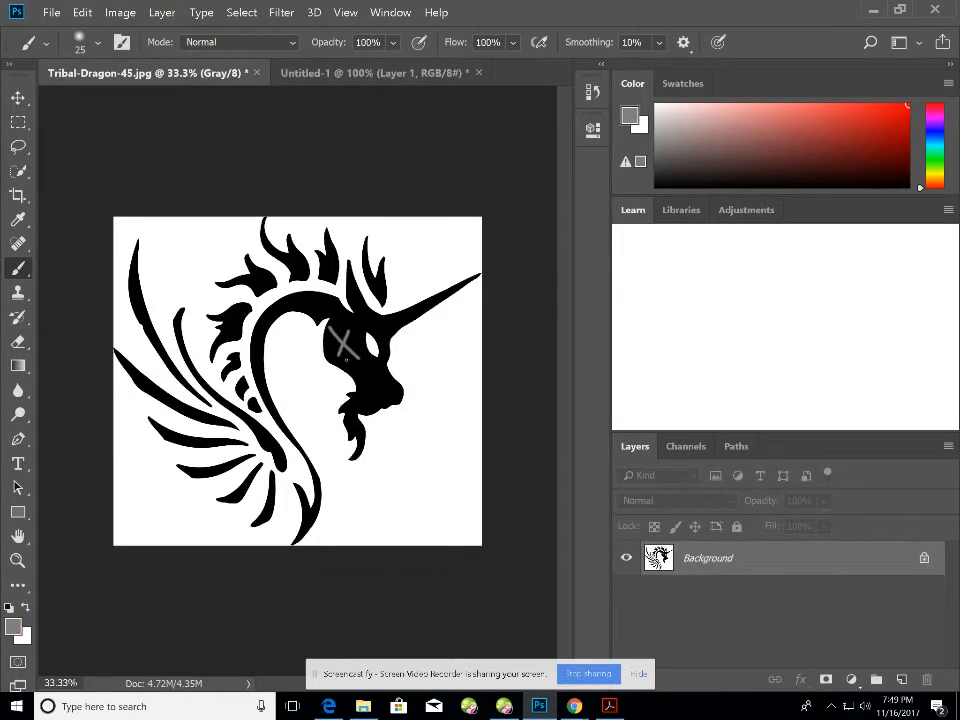
left_click(13, 626)
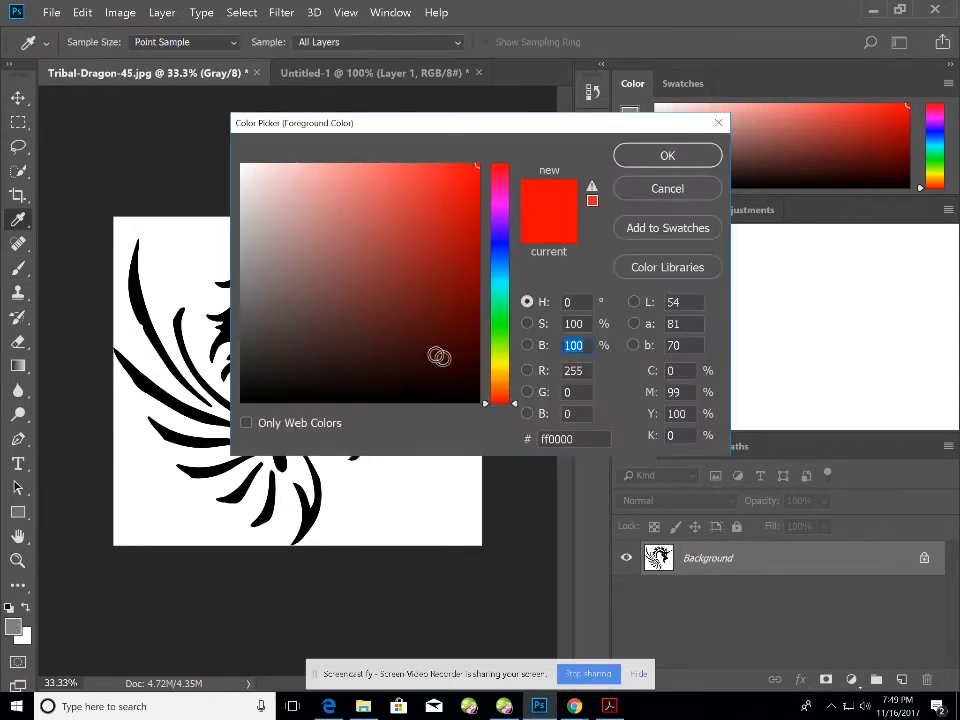
left_click(242, 401)
left_click(668, 156)
Paint over the grey X in the dragon's eye with a size-100 black brush.
key("b")
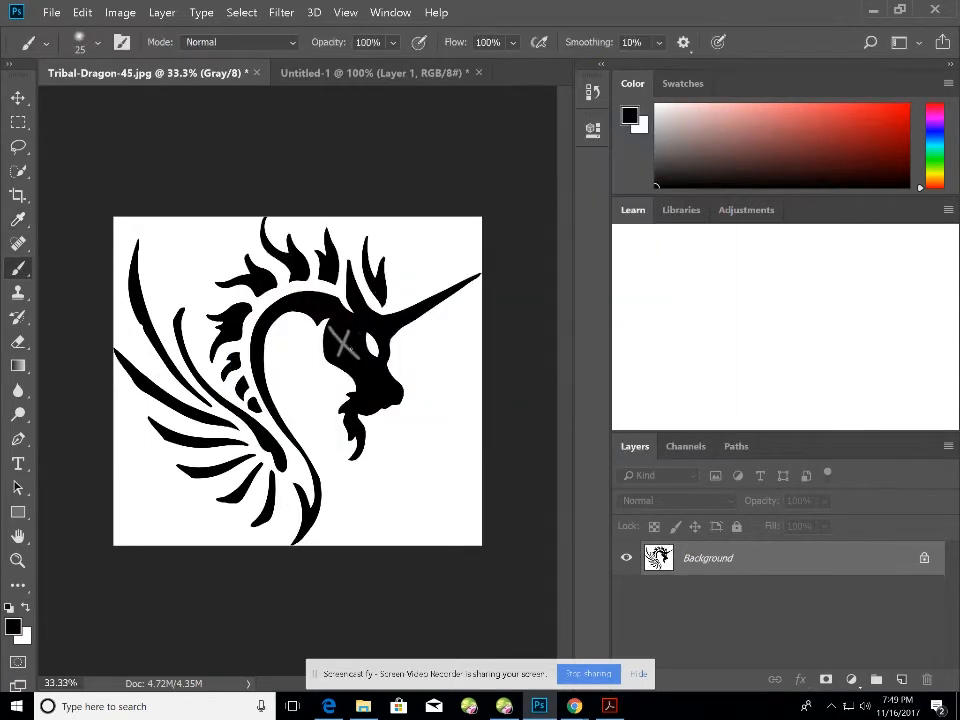
key("bracketright")
key("bracketright")
key("bracketright")
key("bracketright")
key("bracketright")
key("bracketright")
key("bracketright")
key("bracketright")
key("bracketright")
key("bracketright")
key("bracketright")
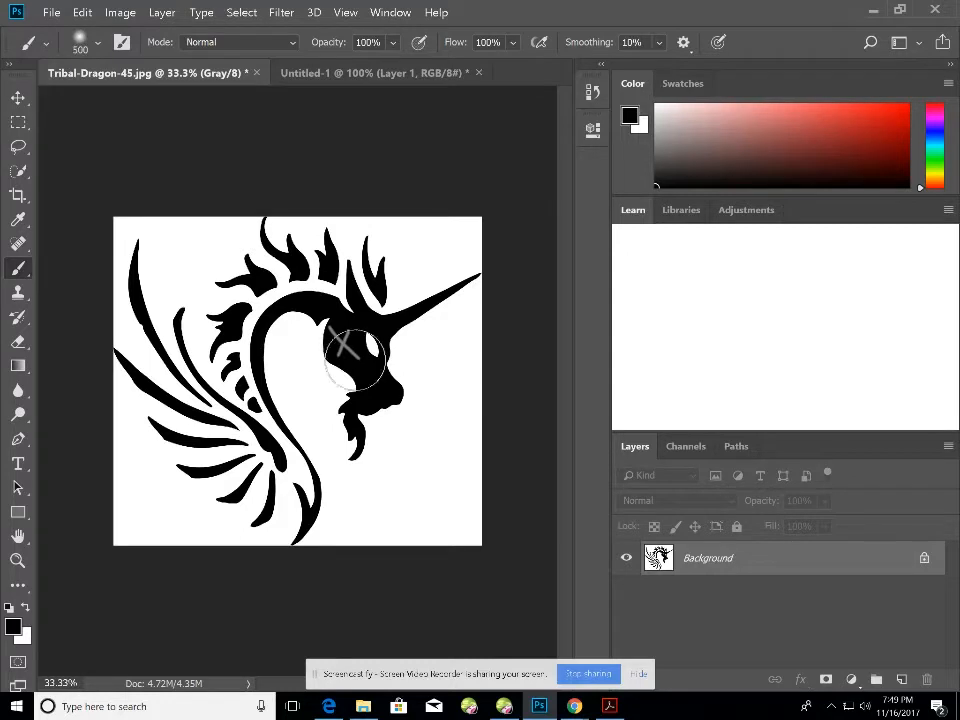
key("bracketleft")
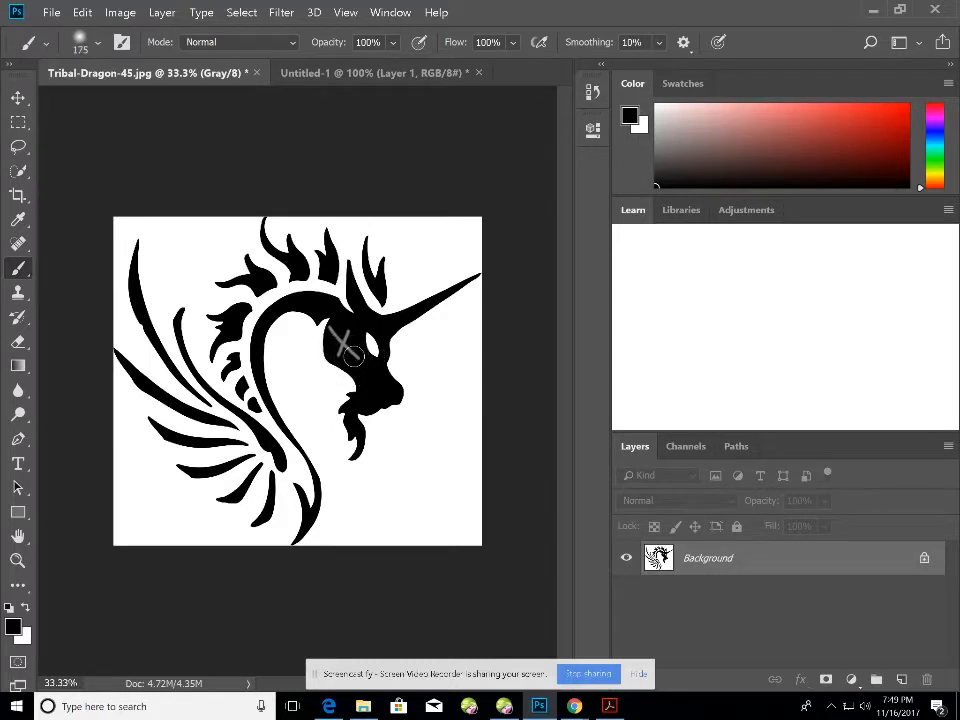
key("bracketleft")
mouse_move(355, 352)
left_mouse_down()
mouse_move(340, 351)
mouse_move(333, 328)
left_mouse_up()
left_click(50, 12)
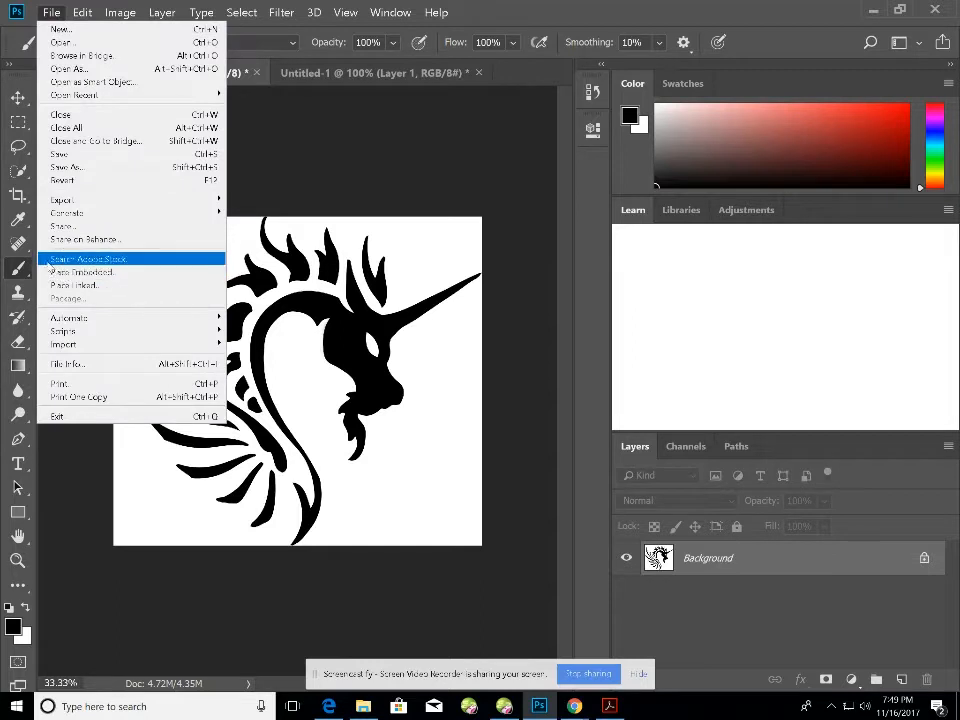
Save over Tribal-Dragon-45.jpg on the Desktop at JPEG quality 12.
left_click(75, 171)
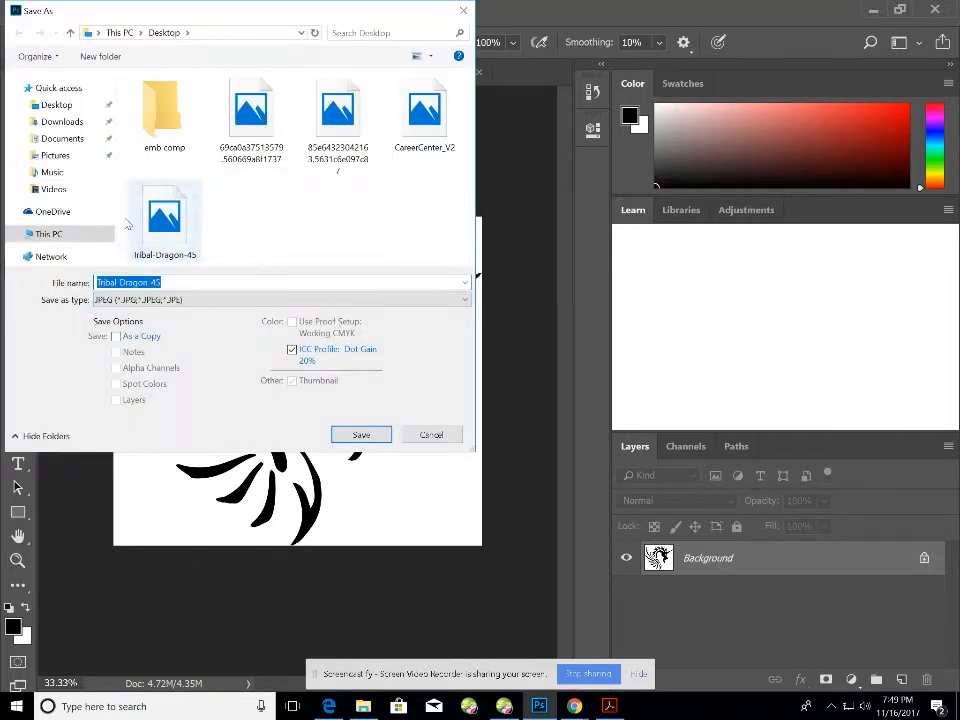
left_click(56, 104)
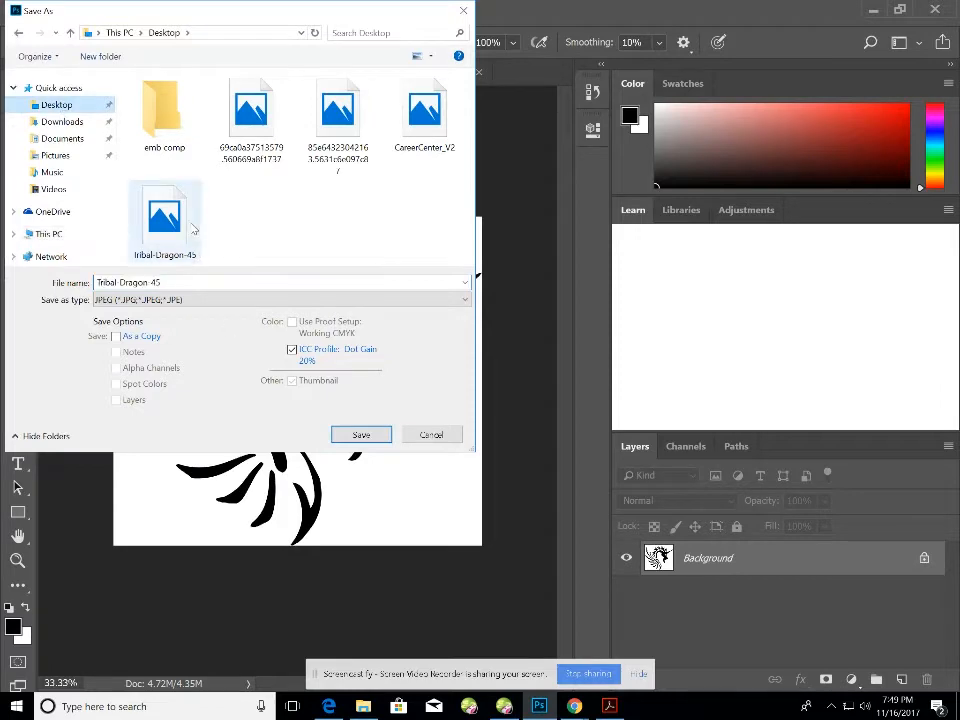
left_click(168, 220)
left_click(362, 434)
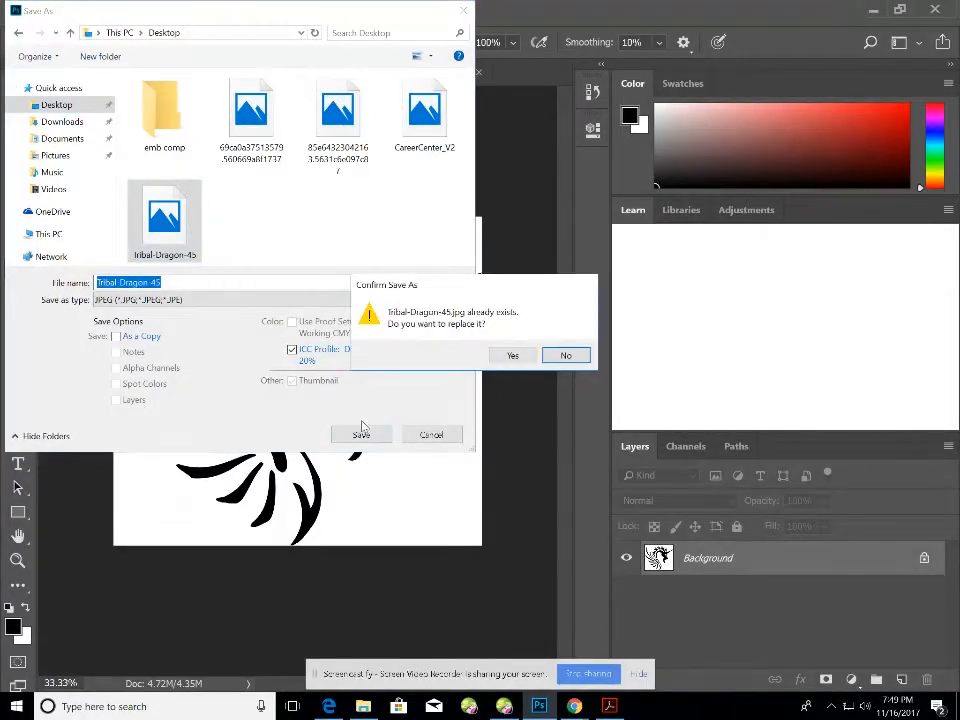
left_click(513, 357)
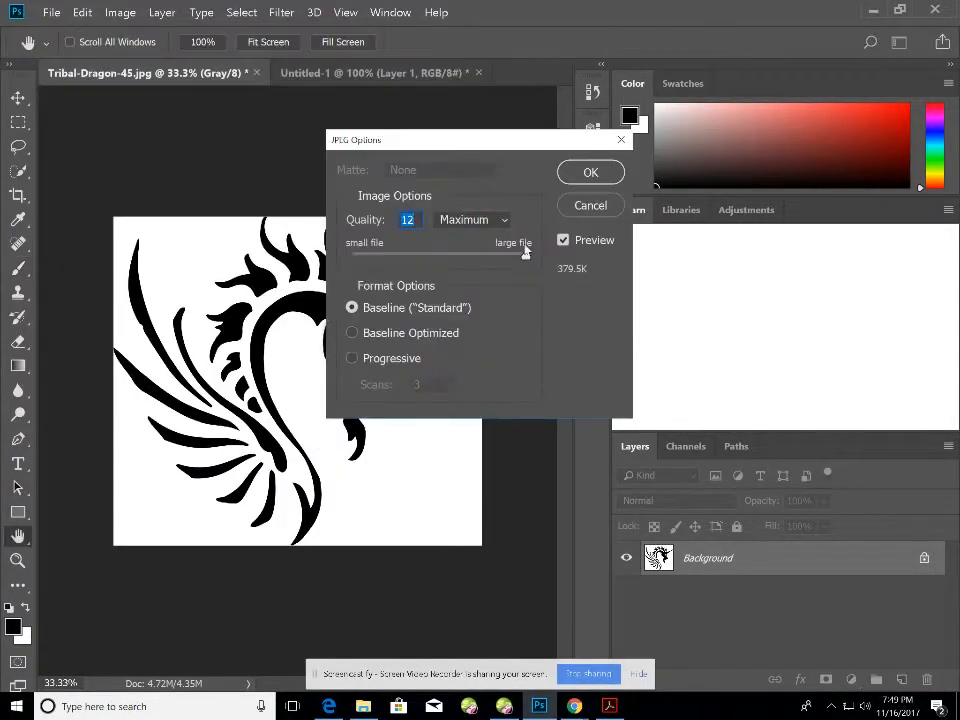
left_click(588, 173)
Check the image size: 2356 × 2102 px at 72 ppi.
key("b")
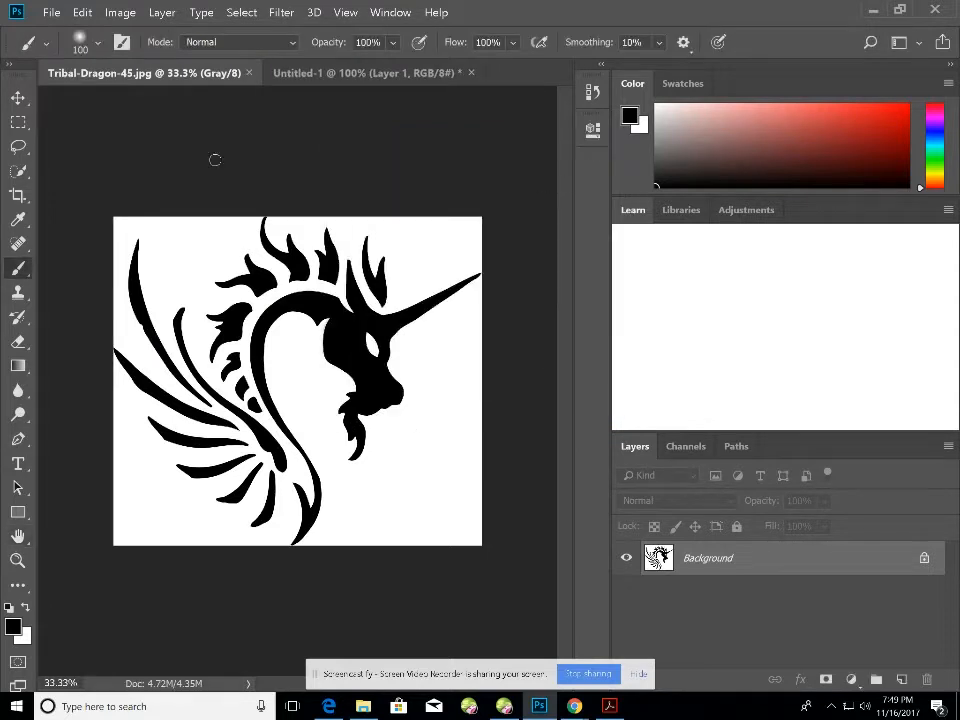
left_click(120, 12)
left_click(129, 167)
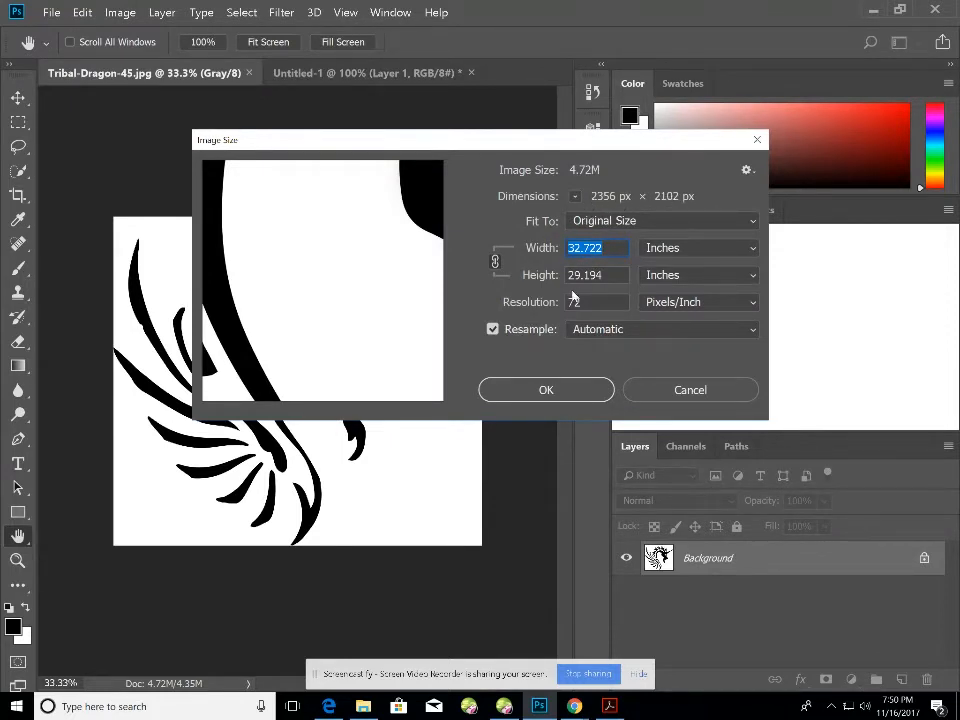
left_click(670, 390)
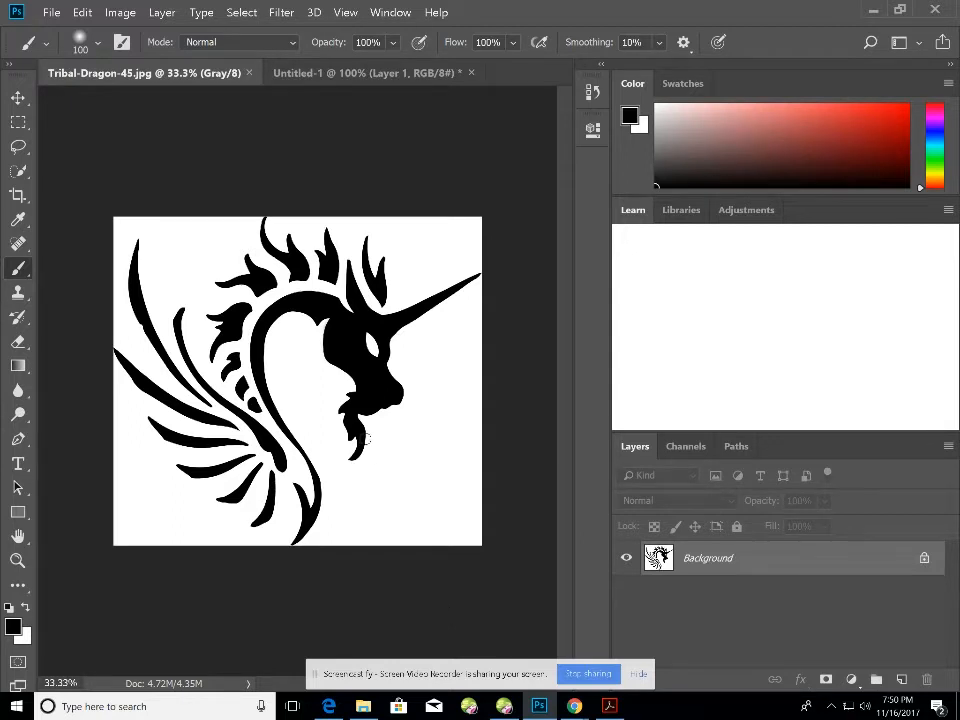
scroll(367, 437, "up", 5)
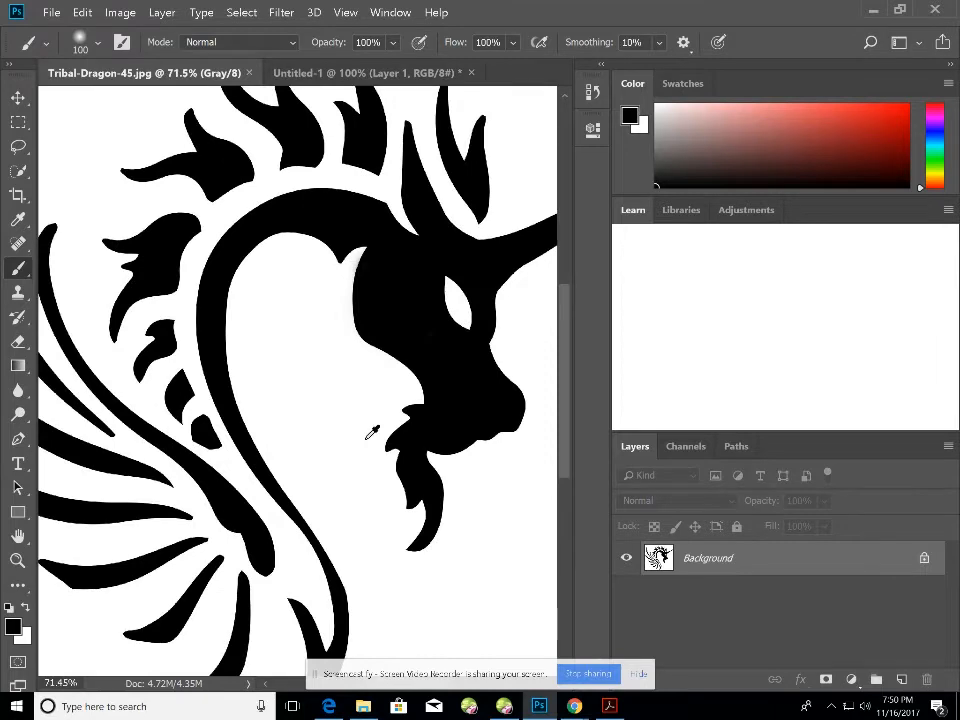
scroll(370, 433, "up", 3)
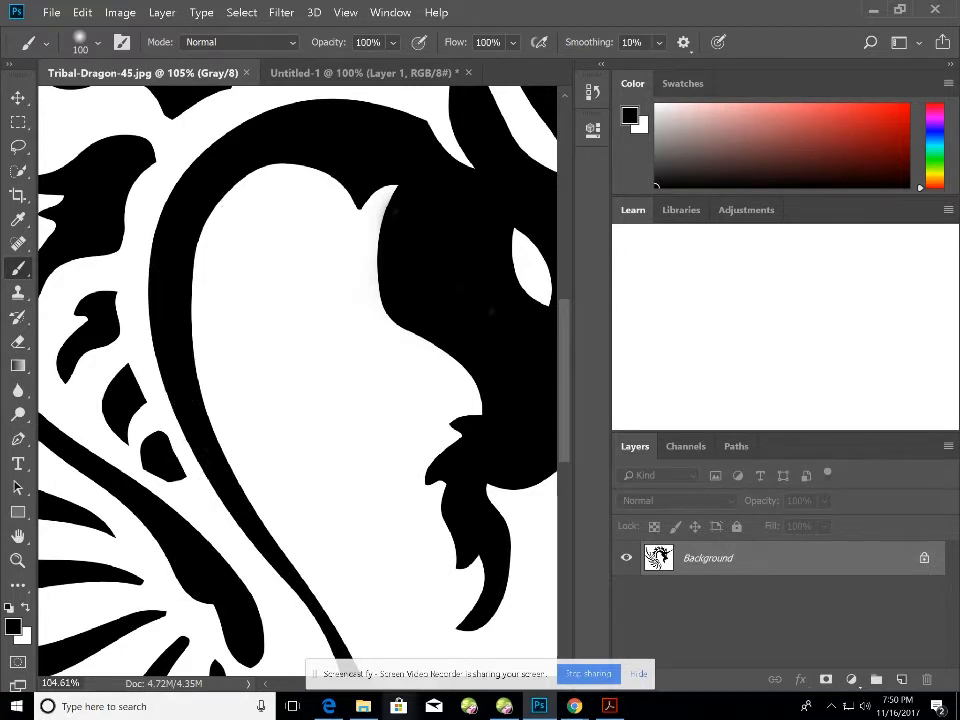
Bring Stitch Era forward and close Design1 without saving.
left_click(505, 710)
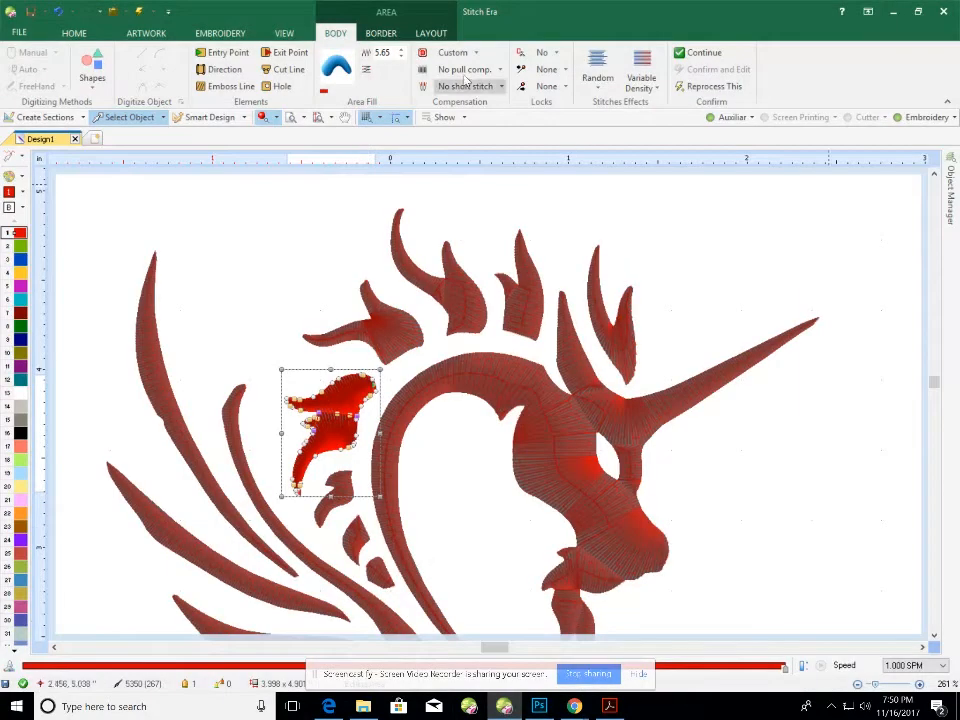
left_click(74, 140)
left_click(510, 372)
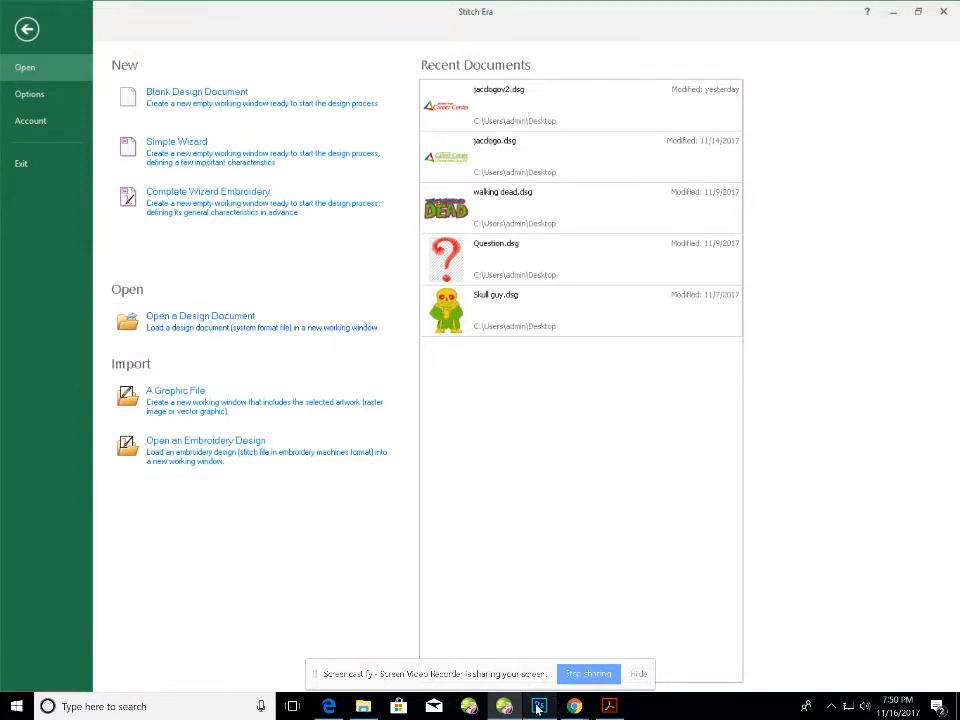
Check the Screencastify recording status, then start a new blank design document.
left_click(573, 709)
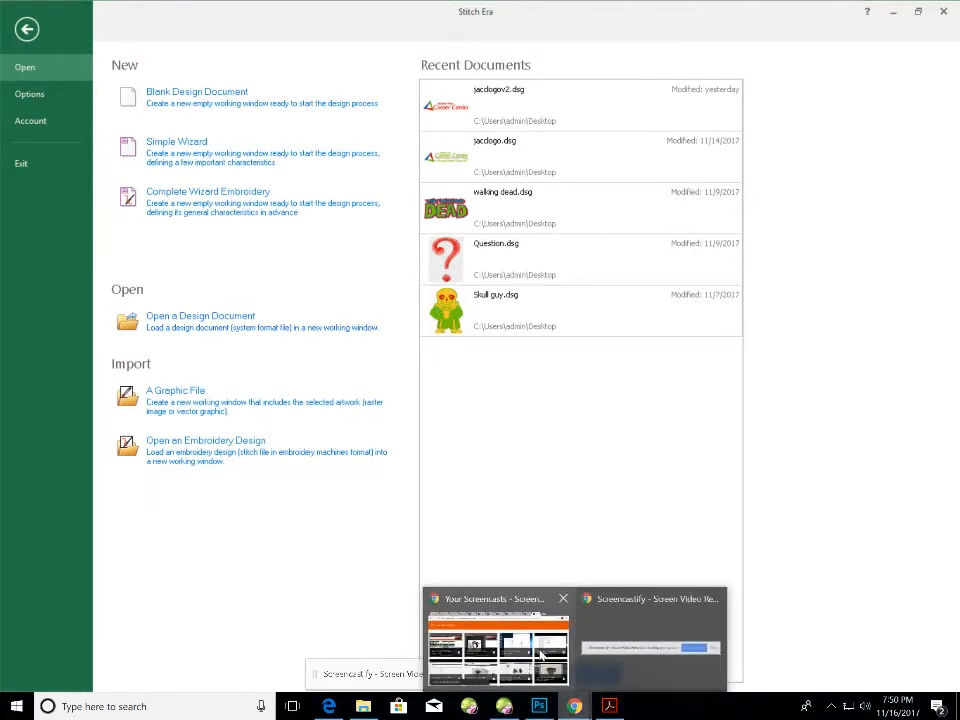
left_click(563, 612)
left_click(705, 167)
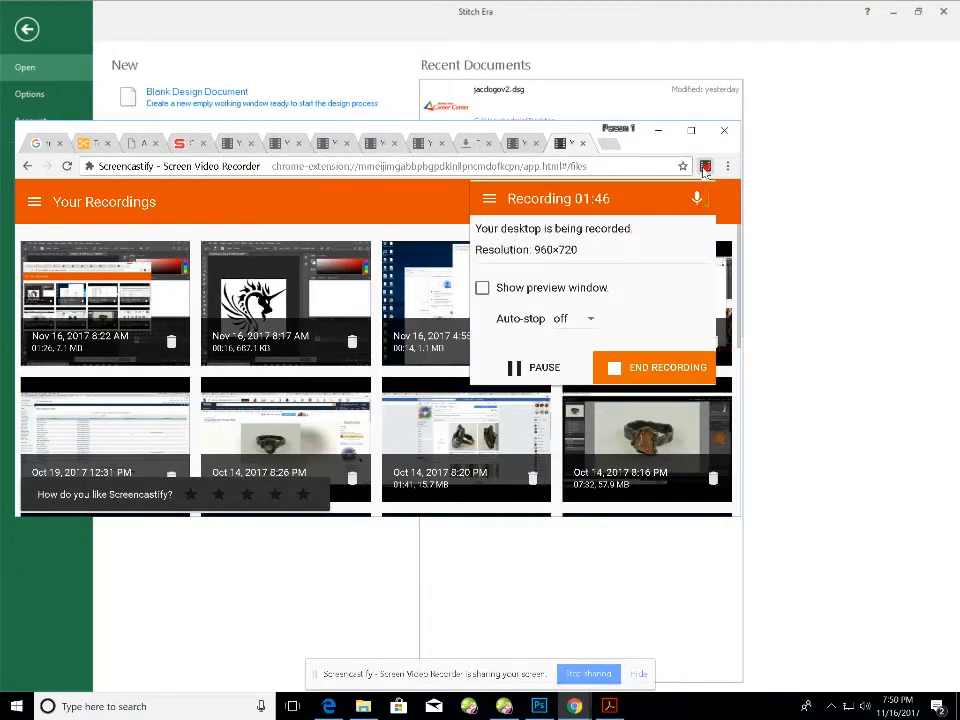
left_click(208, 561)
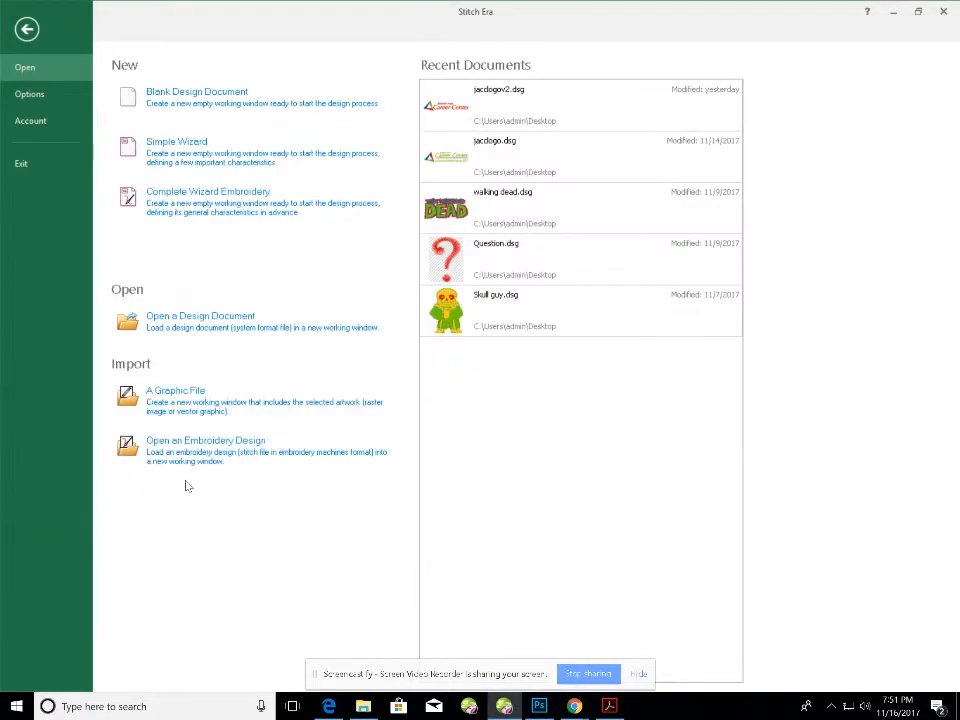
left_click(25, 70)
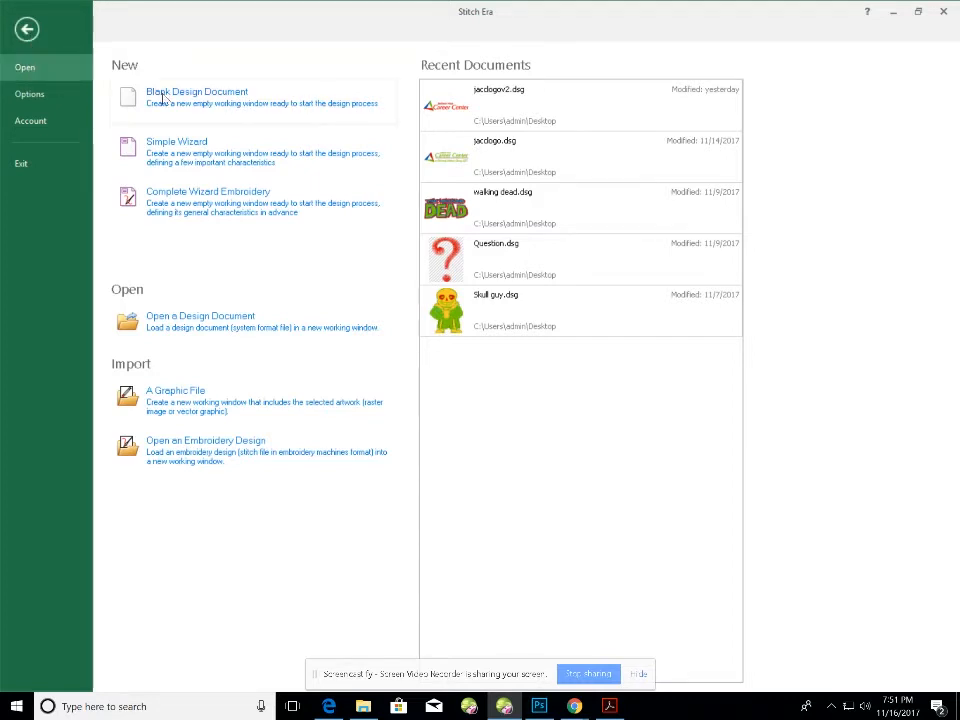
left_click(246, 100)
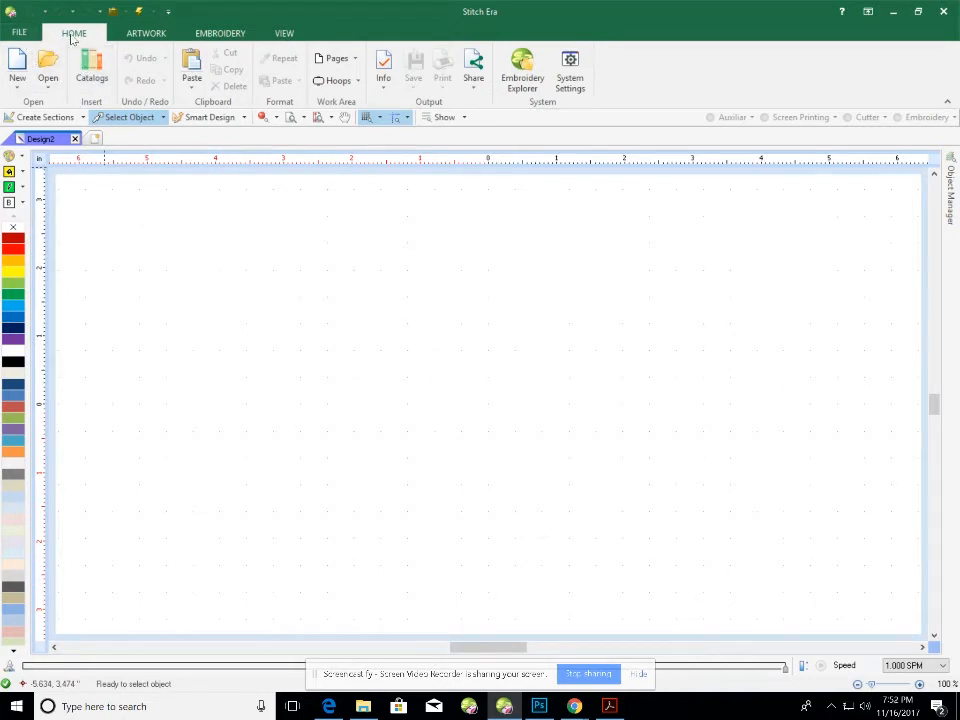
Drag the TribalDragon raster image from the Catalogs onto the Design2 canvas.
left_click(91, 68)
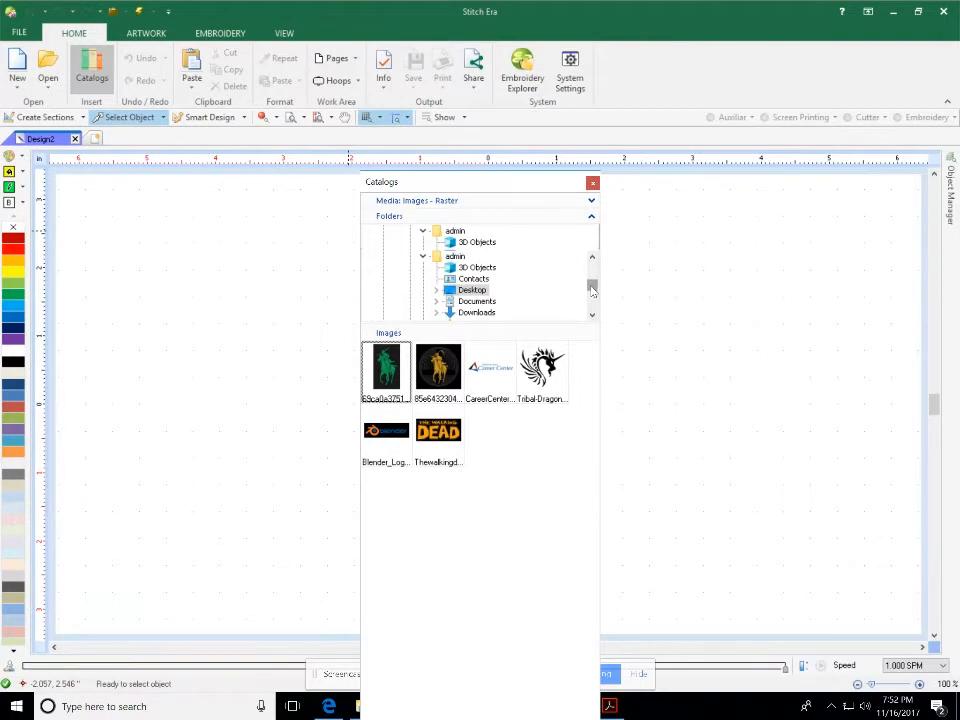
scroll(592, 280, "up", 2)
left_click(410, 201)
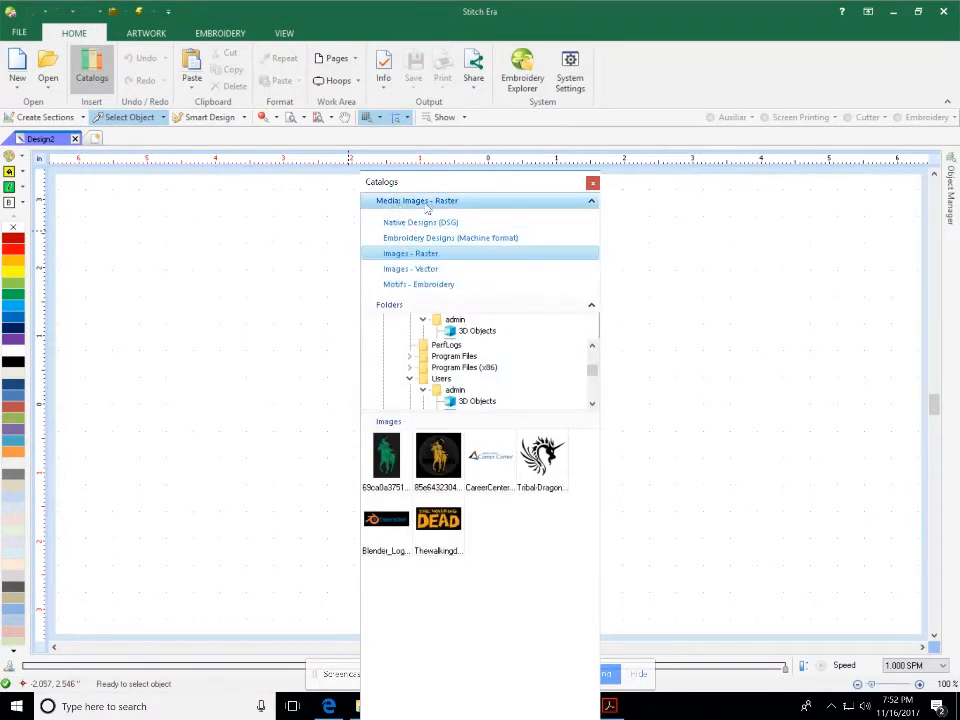
left_click(449, 260)
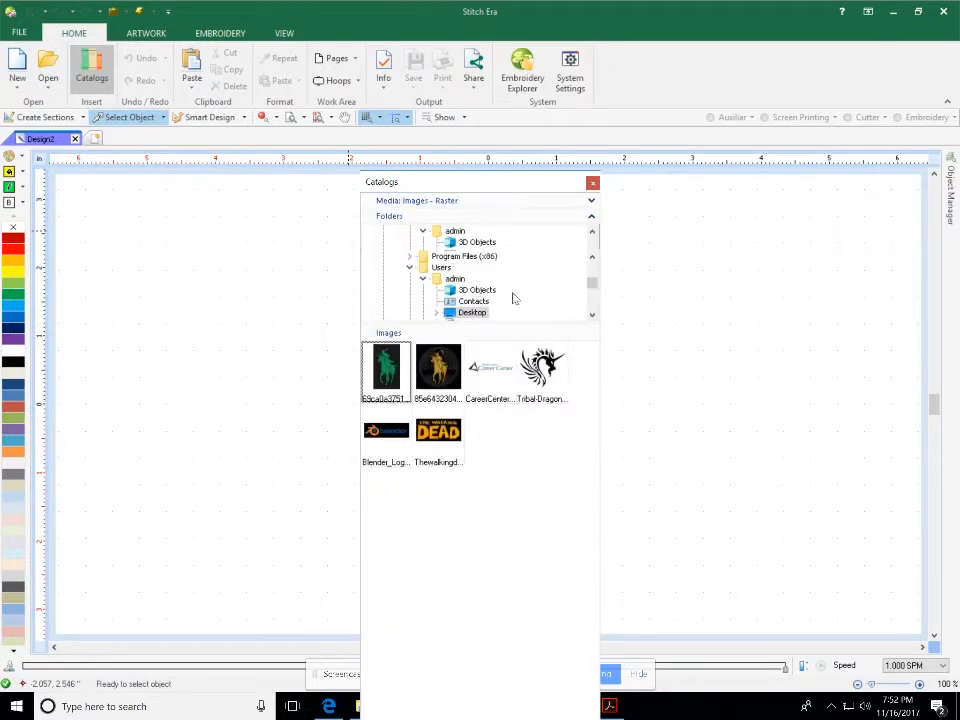
scroll(590, 288, "down", 2)
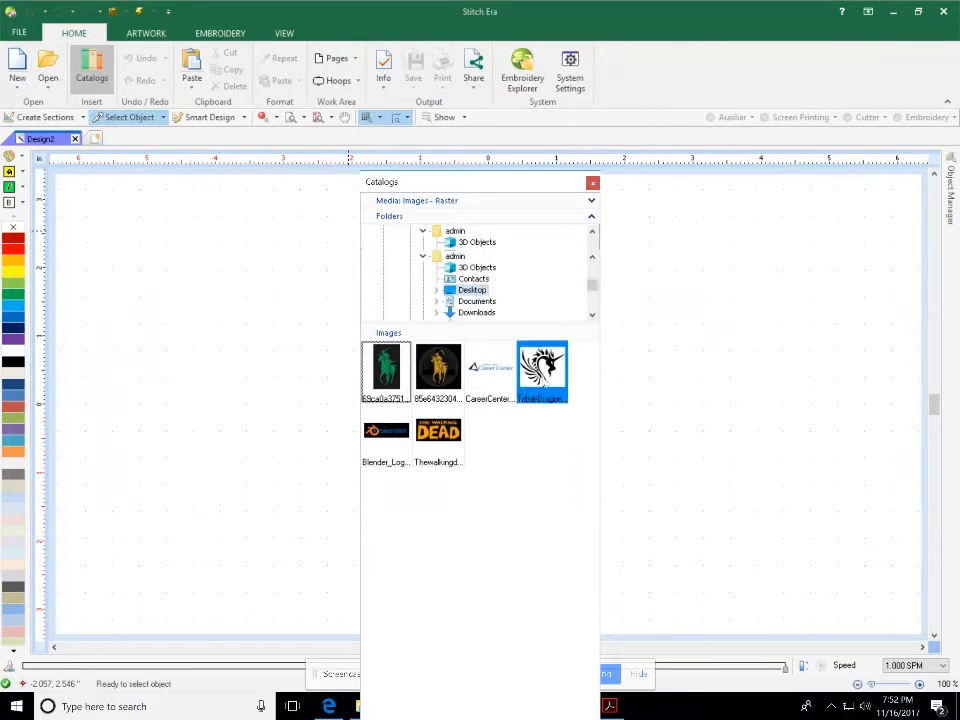
mouse_move(545, 383)
left_mouse_down()
mouse_move(670, 362)
mouse_move(683, 323)
mouse_move(562, 381)
left_mouse_up()
left_click_drag(646, 345, 640, 335)
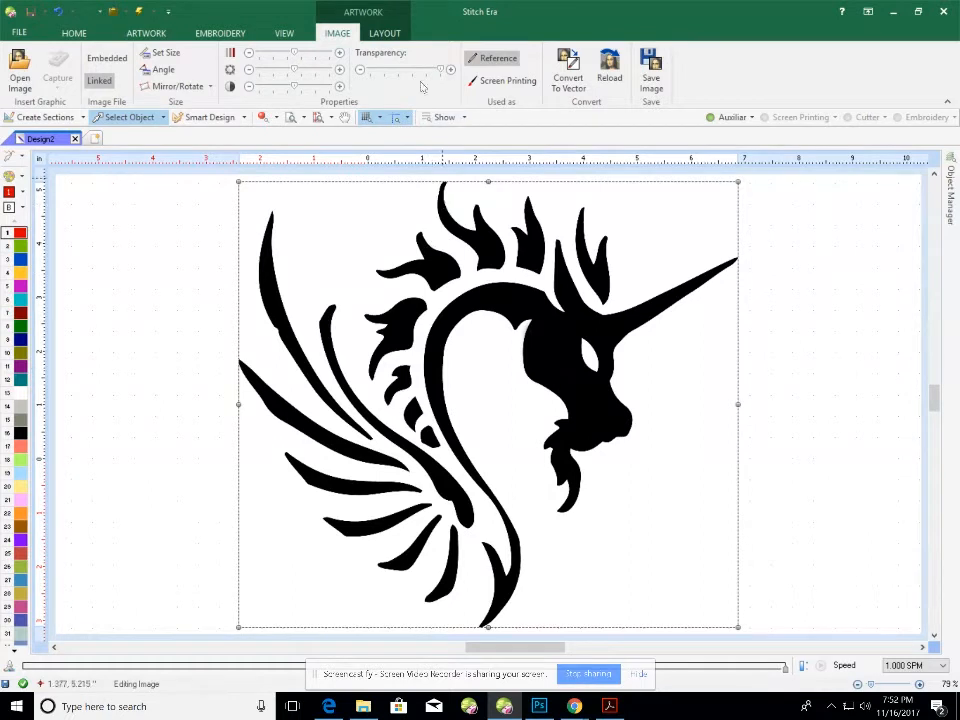
Set the picture width to 4 inches (about 3.569 high), then zoom in and reselect it.
left_click(386, 34)
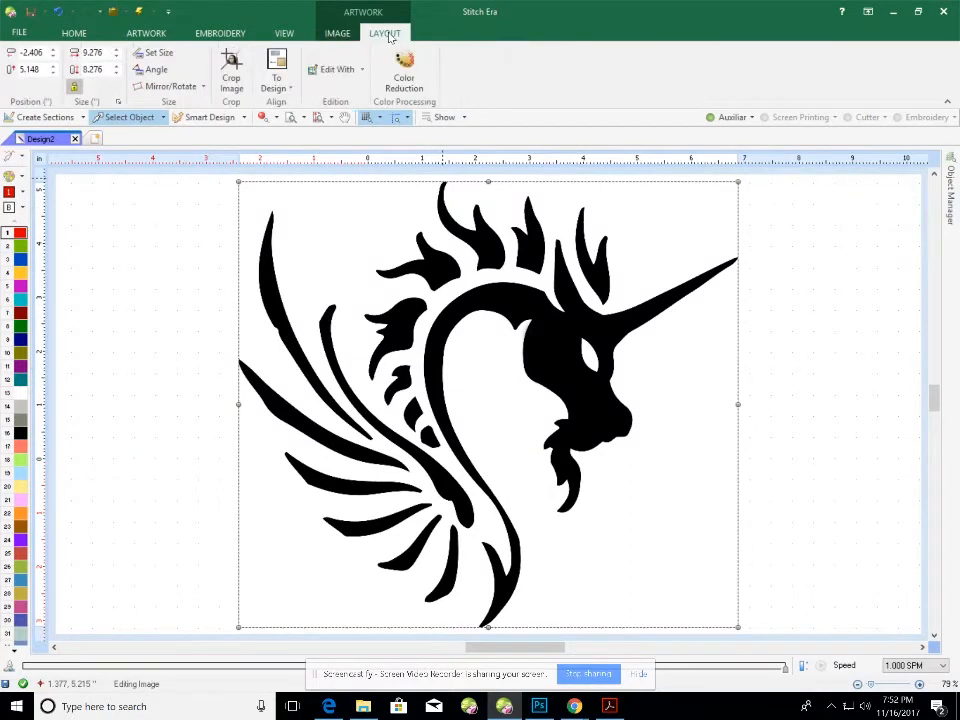
double_click(104, 54)
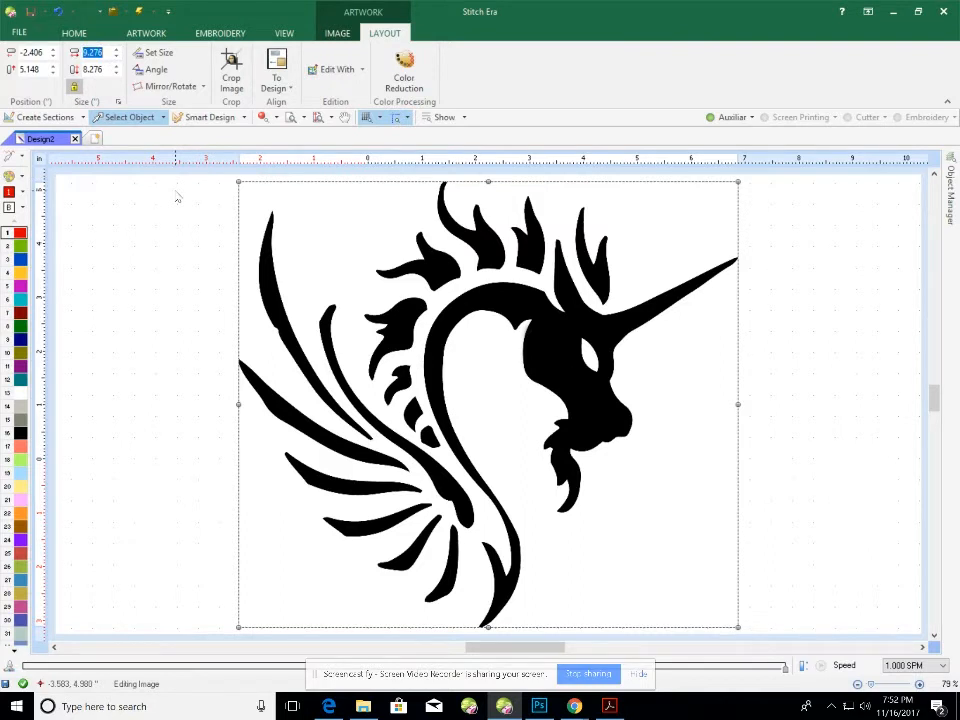
type("4")
key("Return")
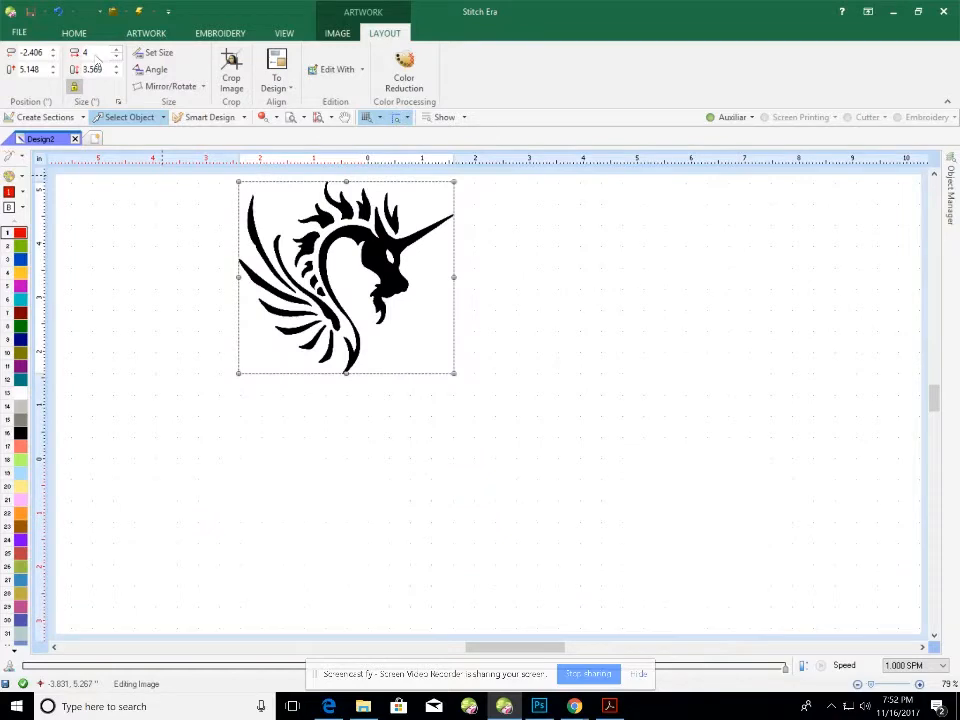
left_click(540, 330)
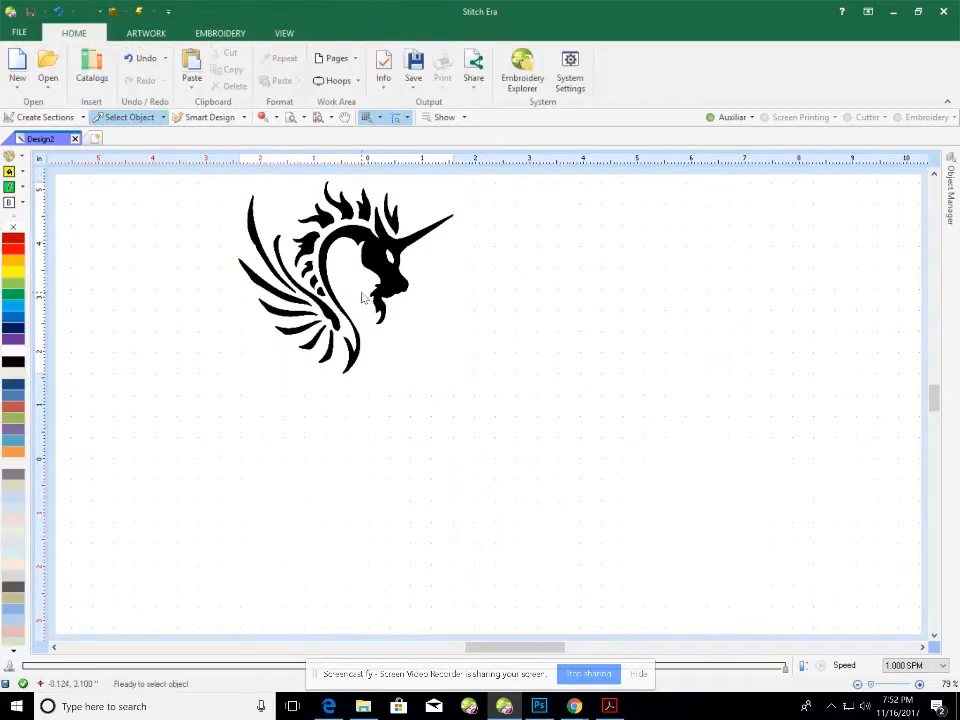
scroll(362, 296, "up", 3)
scroll(362, 296, "up", 2)
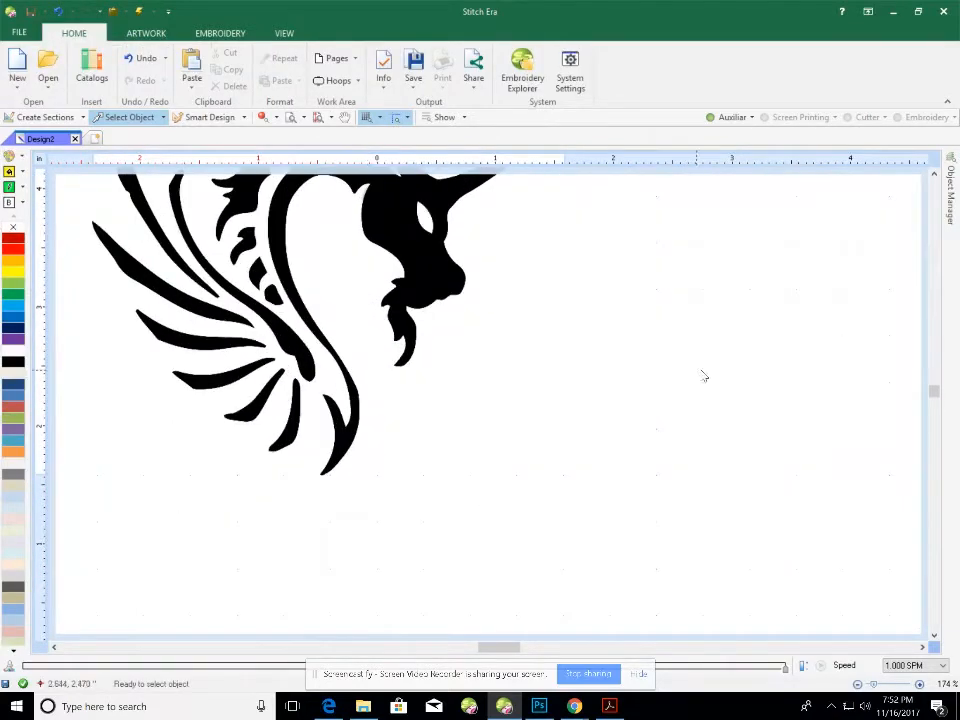
left_click_drag(938, 400, 937, 393)
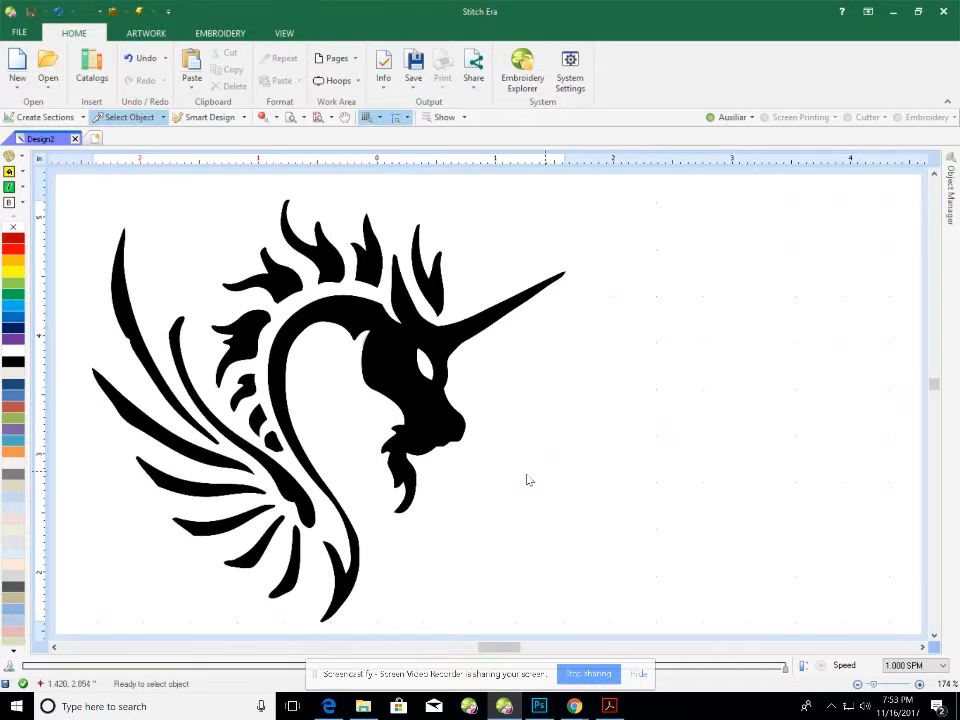
left_click(441, 471)
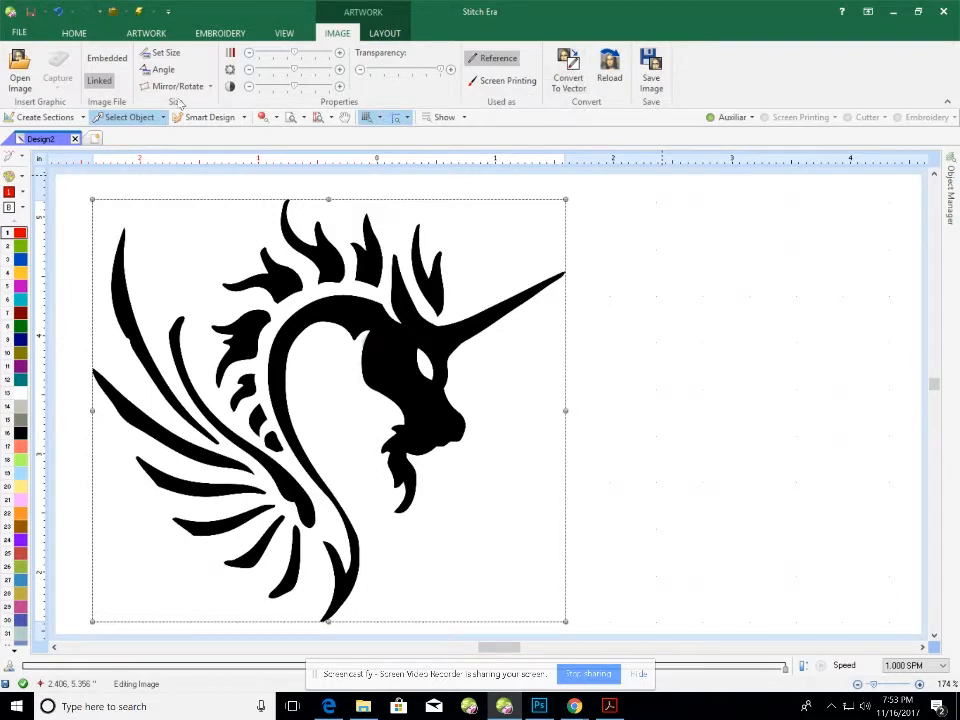
Vectorize the picture: filter it, combine colours down to 2, trace, and return to the design.
left_click(115, 121)
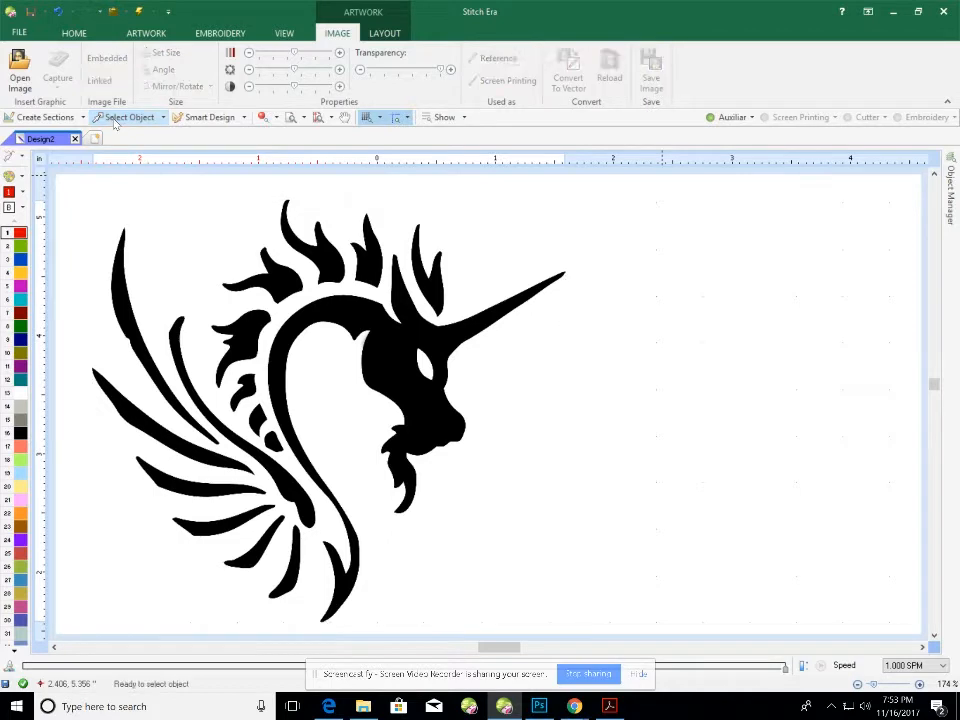
left_click(343, 302)
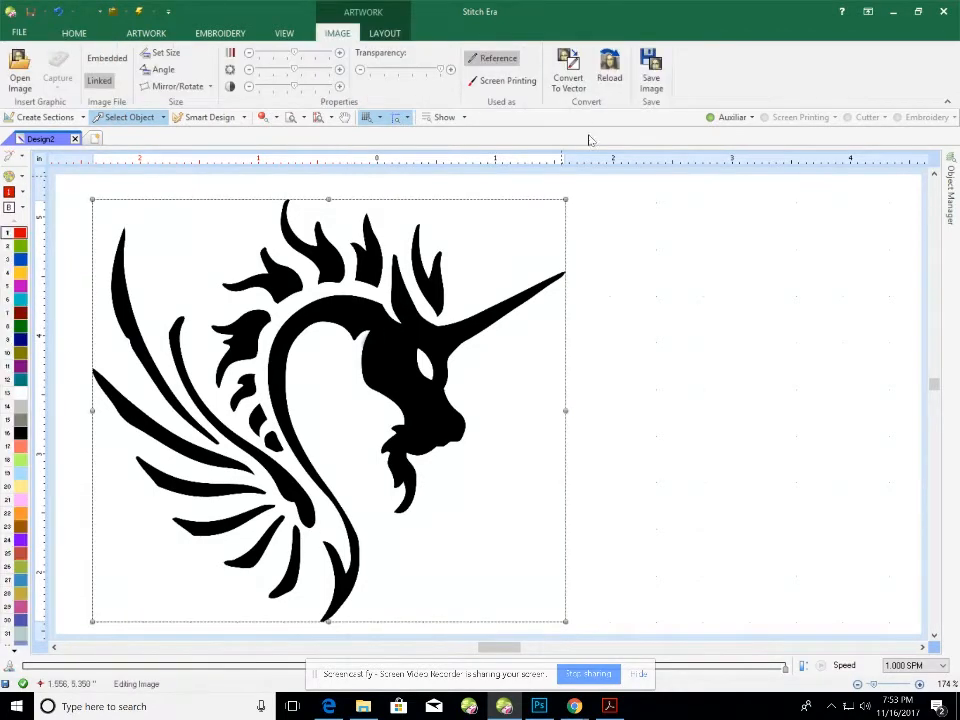
left_click(568, 76)
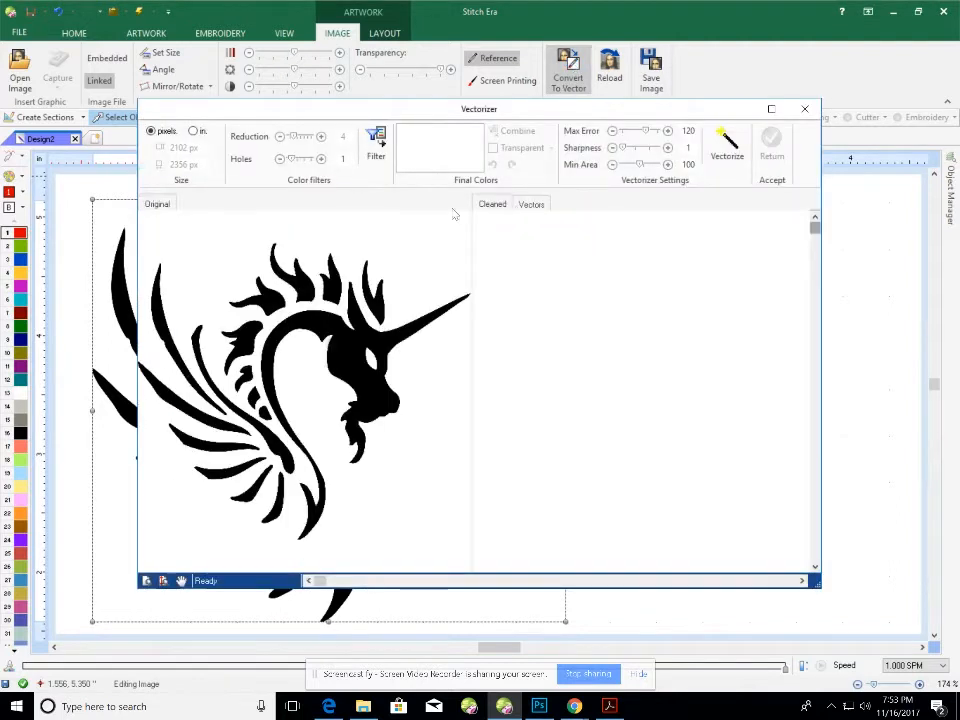
left_click(376, 146)
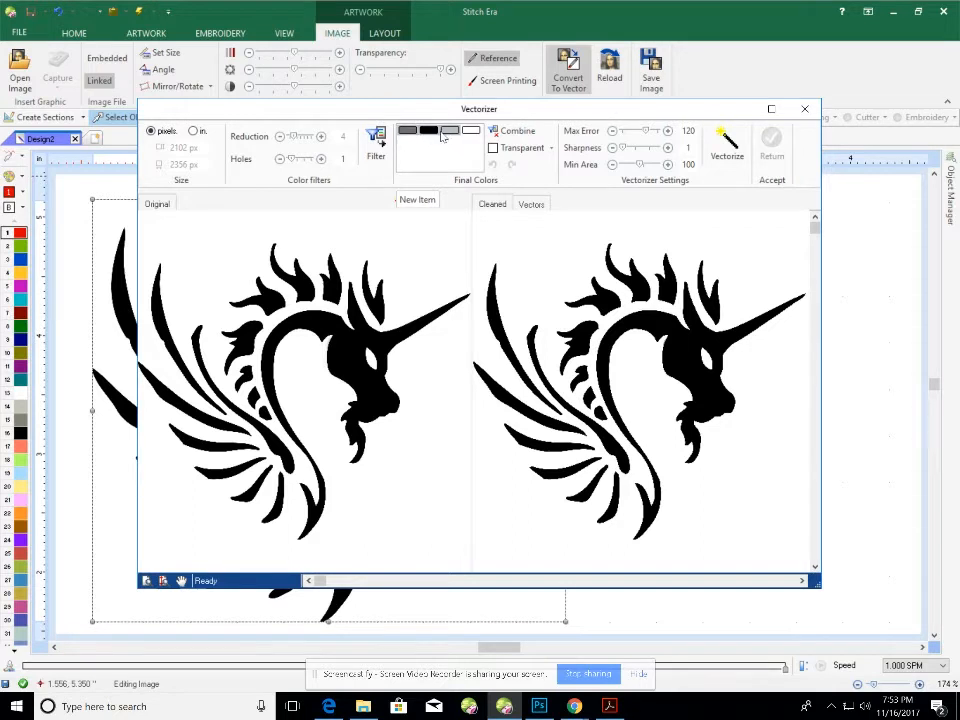
left_click(515, 133)
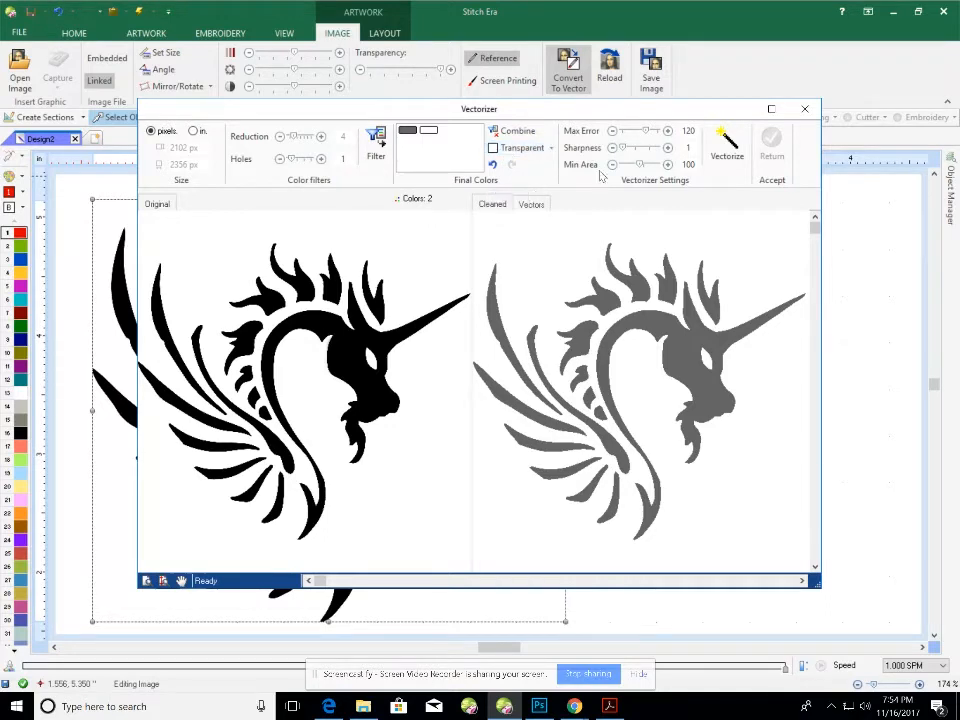
left_click(732, 153)
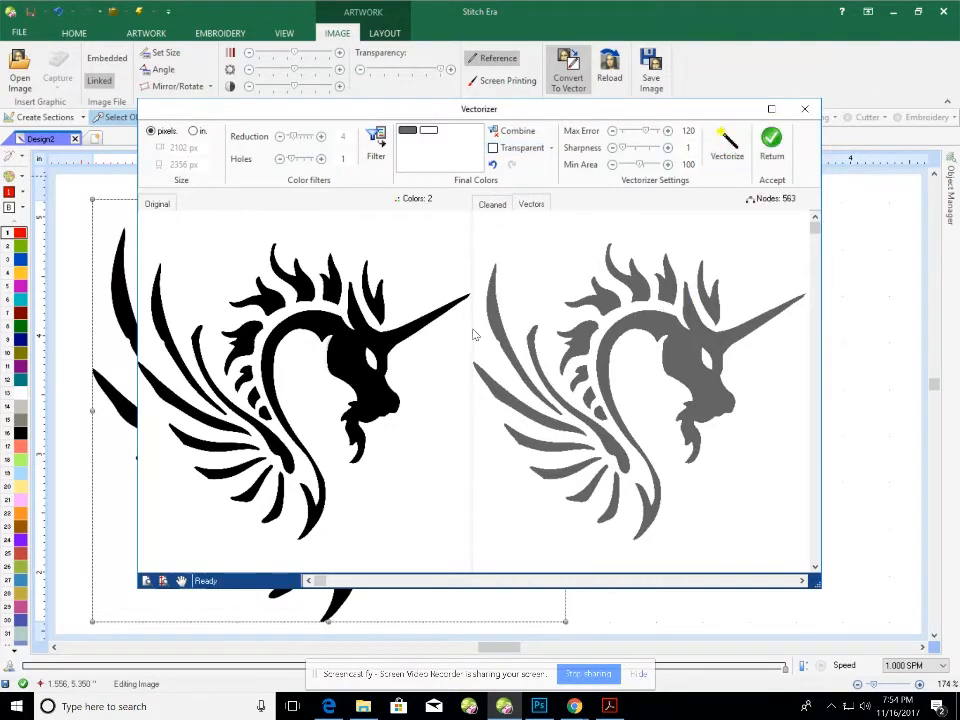
left_click(771, 148)
Select the large head-and-neck vector shape and apply Auto Complete to it.
scroll(321, 315, "up", 4)
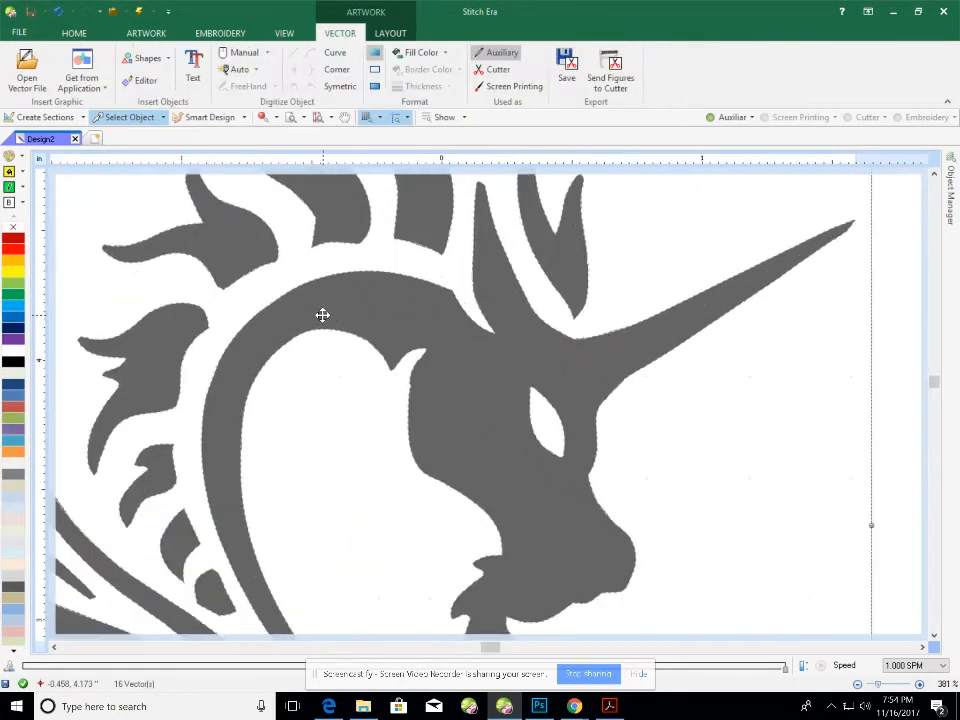
scroll(321, 315, "down", 3)
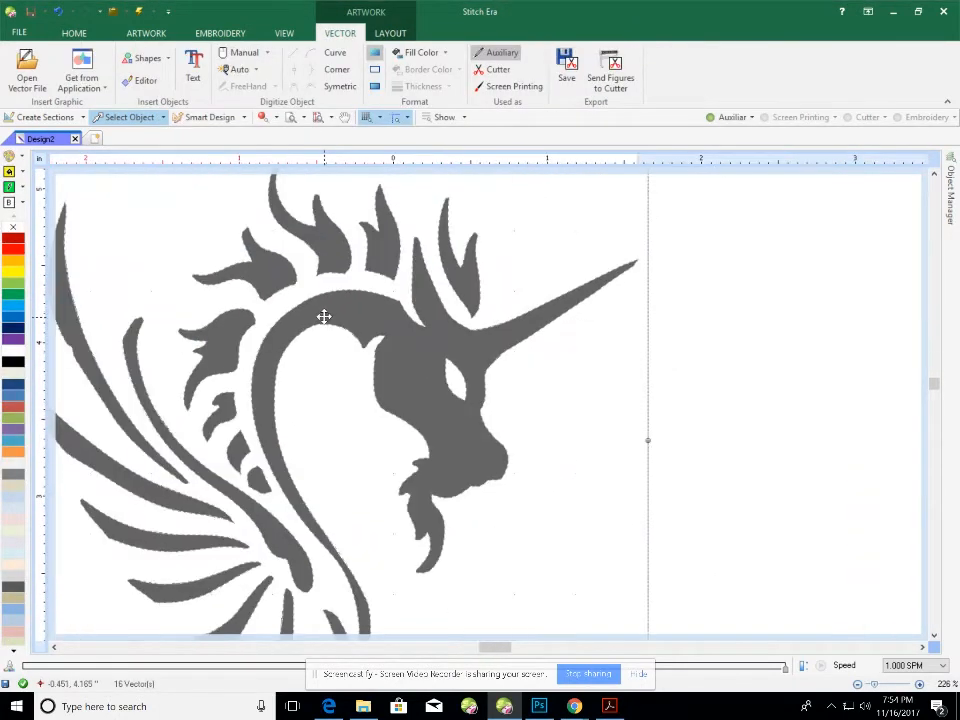
left_click(376, 323)
scroll(376, 323, "down", 1)
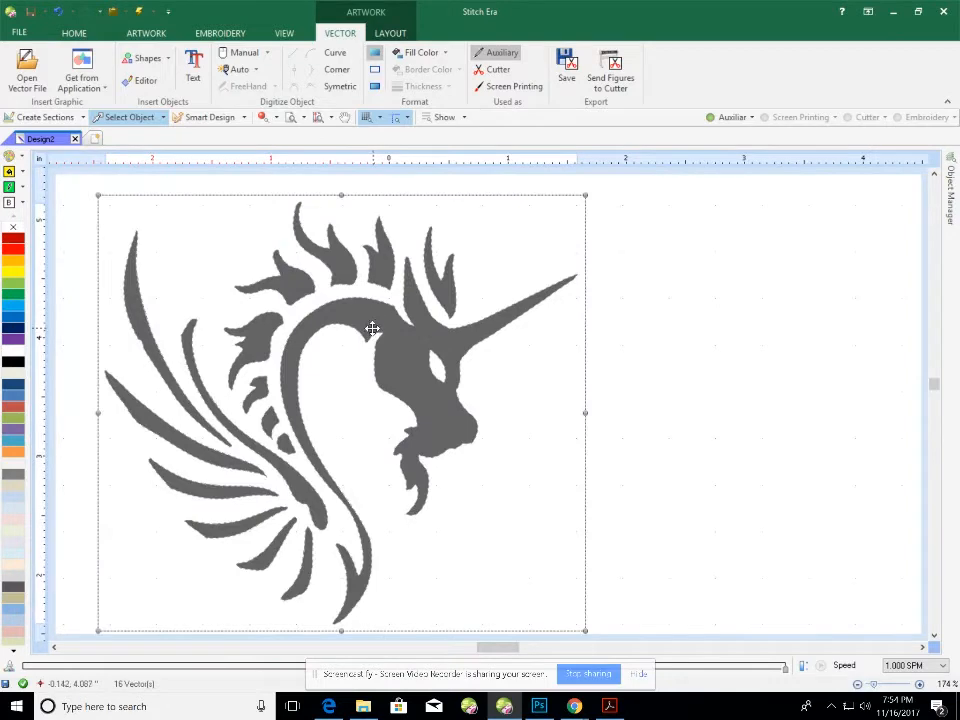
left_click(637, 358)
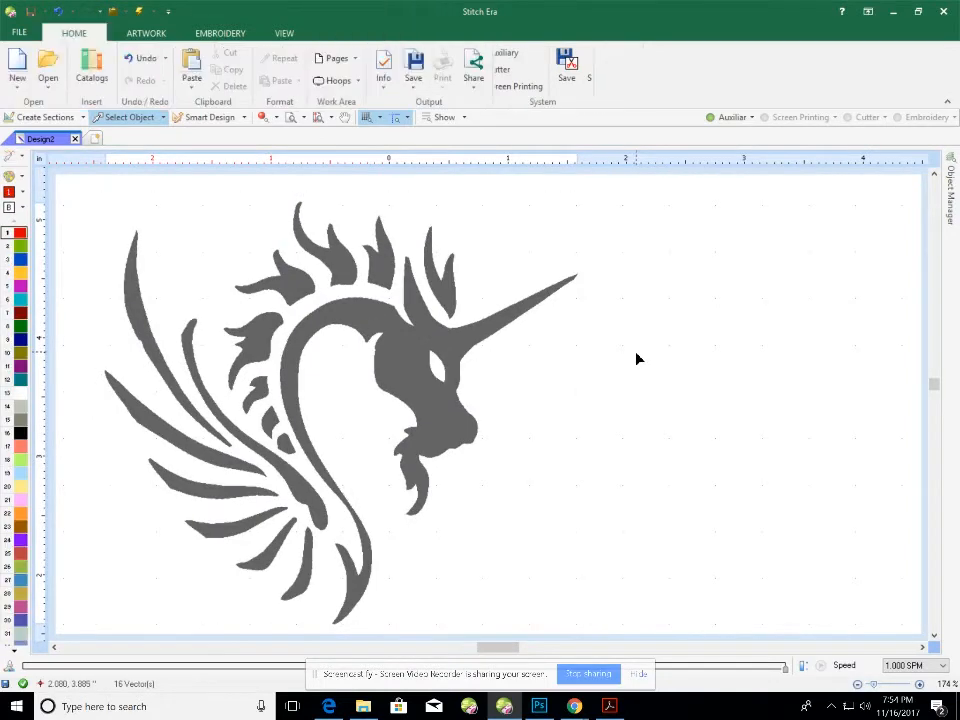
left_click(396, 370)
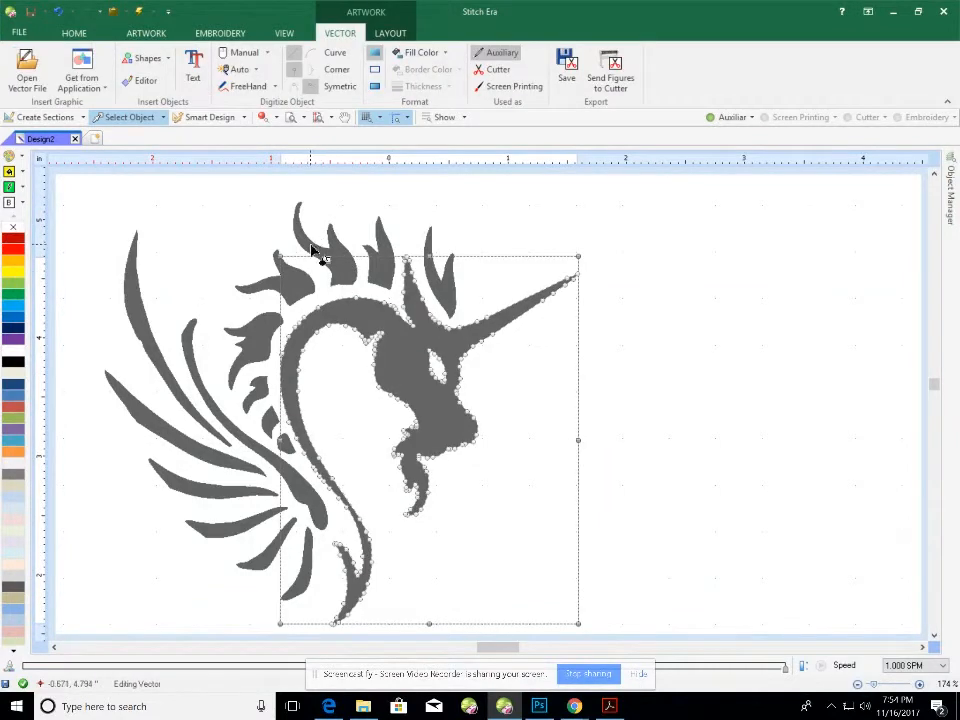
left_click(285, 281)
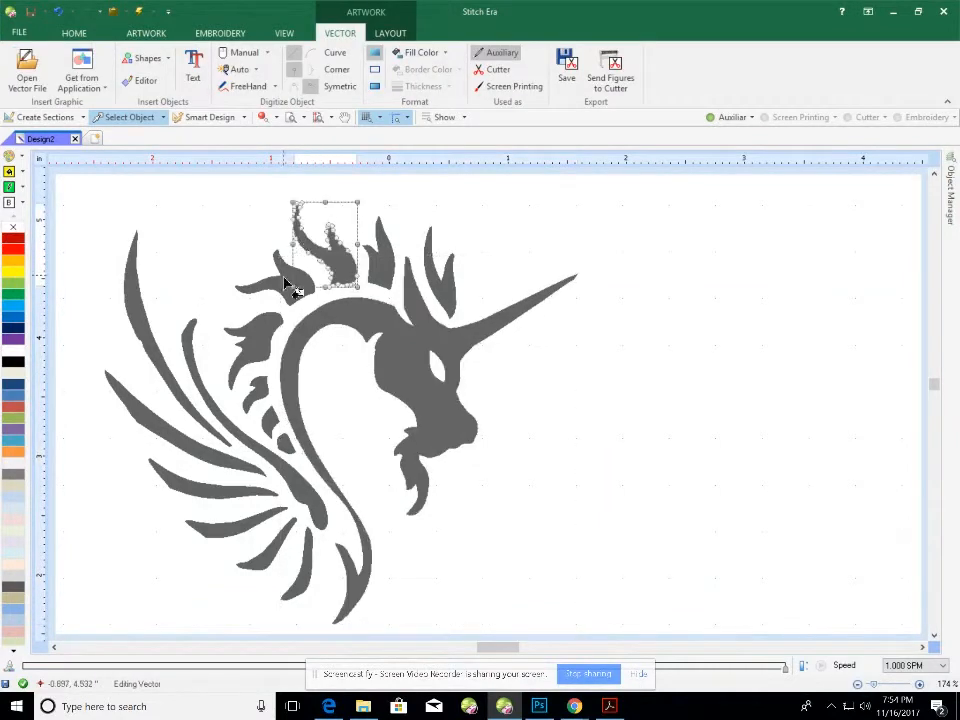
left_click(400, 362)
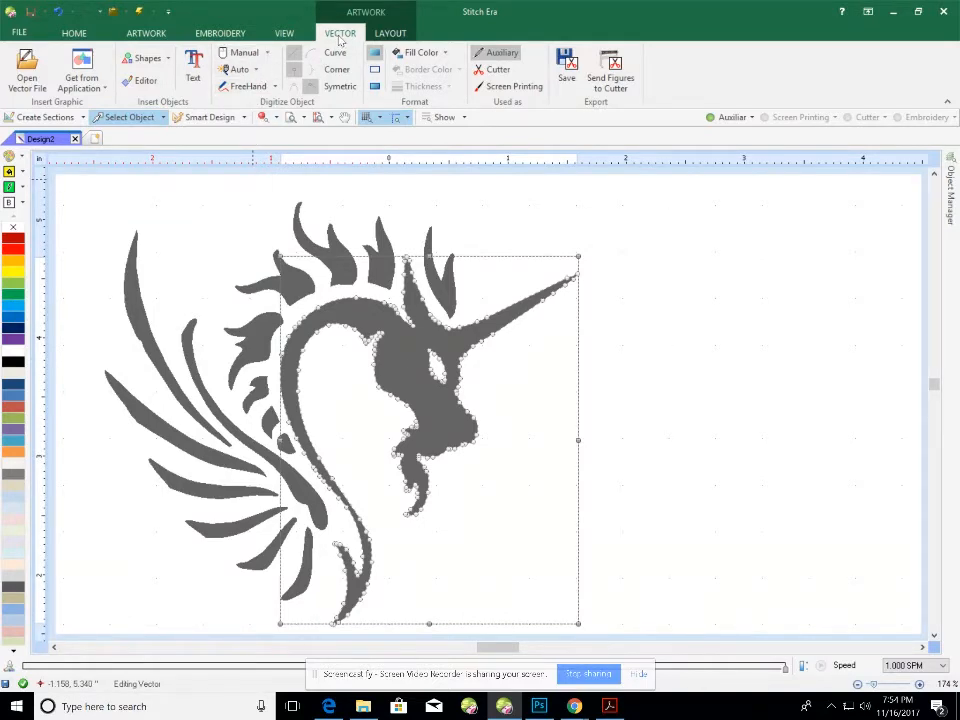
left_click(258, 71)
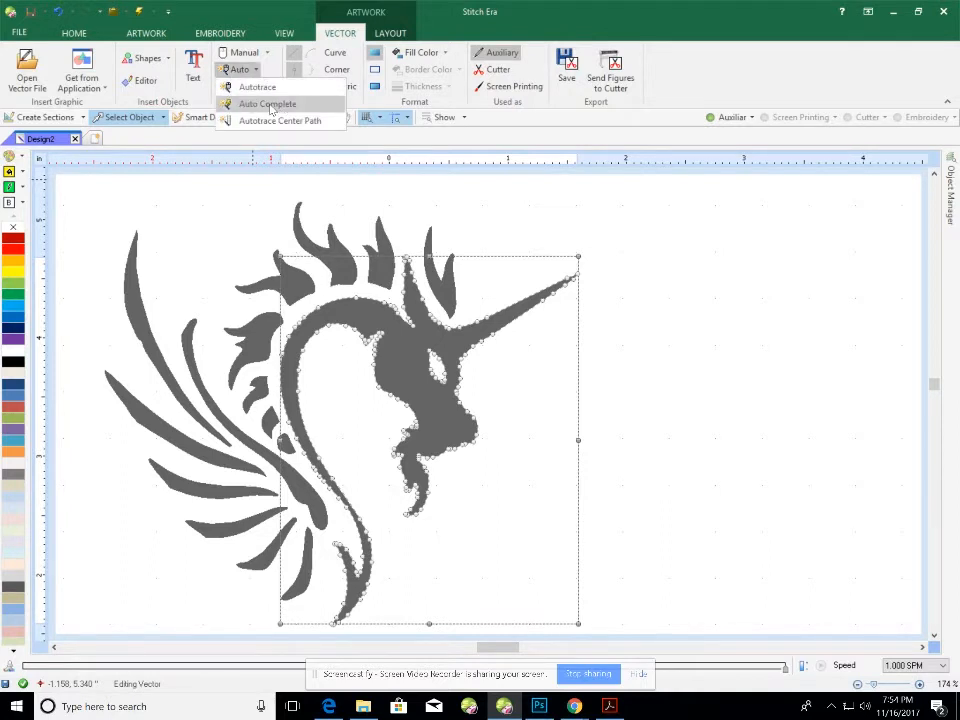
left_click(268, 104)
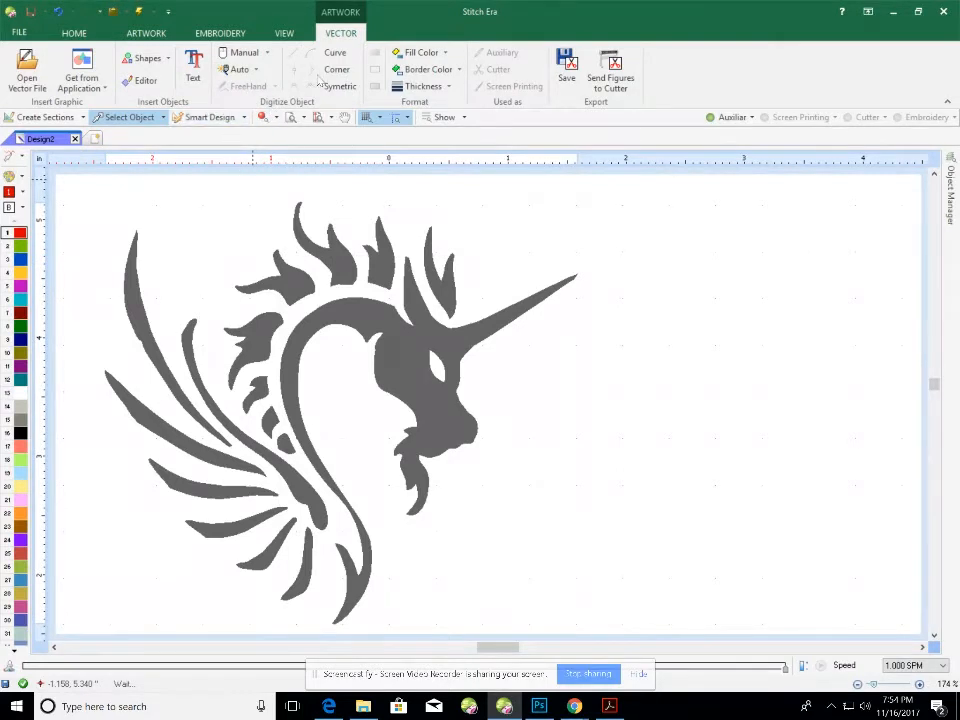
Show the EMBROIDERY ribbon tools alongside the numbered thread colour chart.
left_click(218, 34)
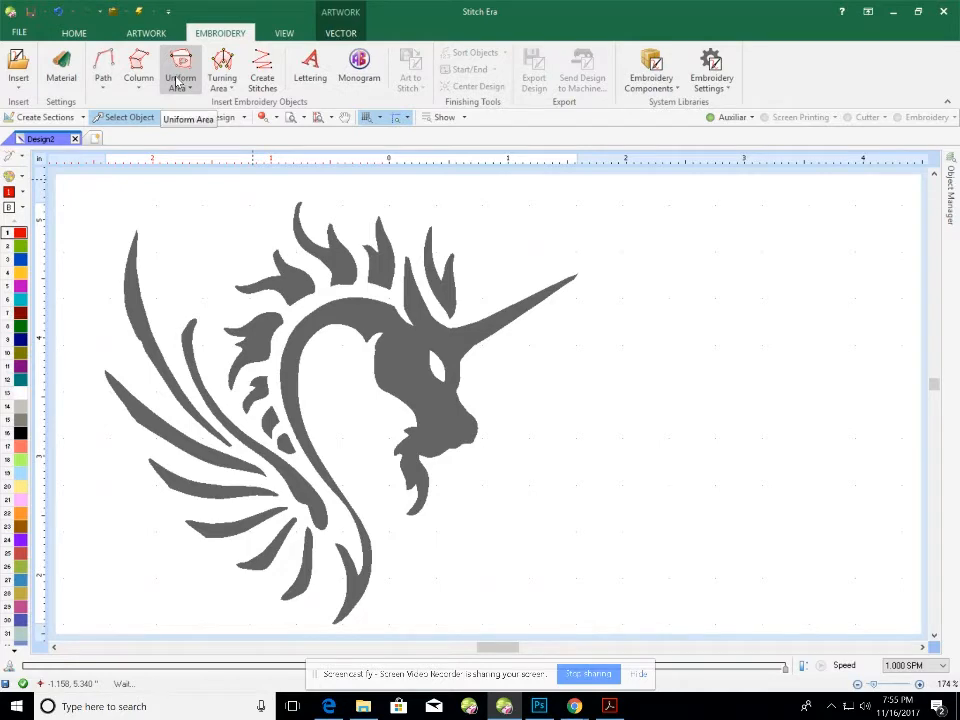
scroll(177, 88, "up", 2)
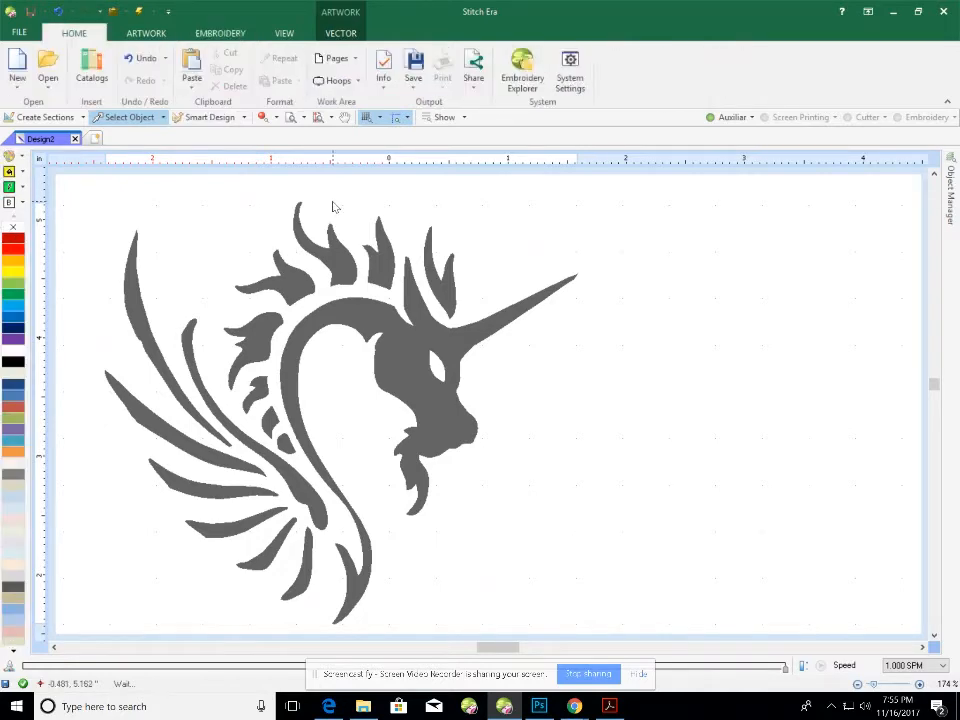
scroll(333, 205, "up", 2)
scroll(333, 206, "down", 3)
scroll(349, 238, "up", 4)
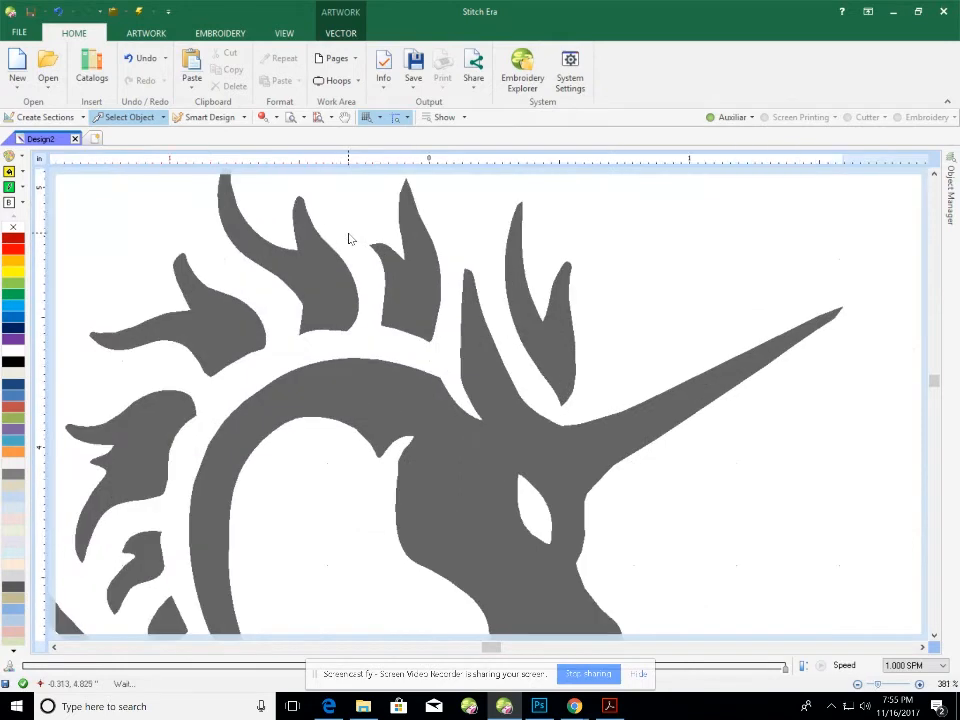
scroll(349, 238, "down", 2)
scroll(349, 238, "down", 1)
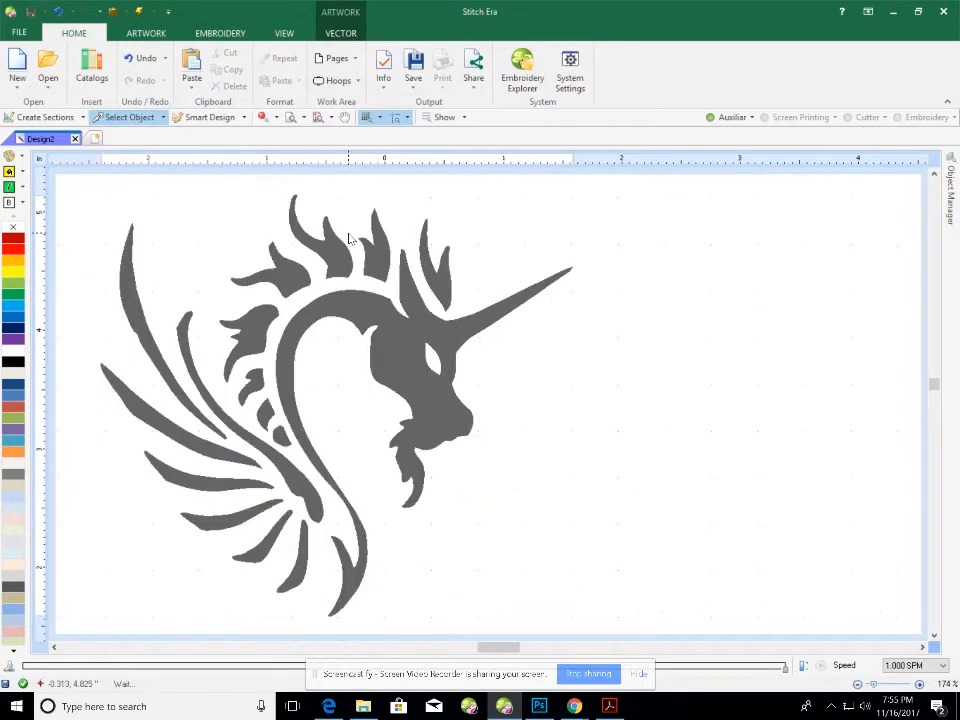
scroll(349, 238, "up", 1)
scroll(349, 238, "down", 1)
scroll(349, 238, "up", 1)
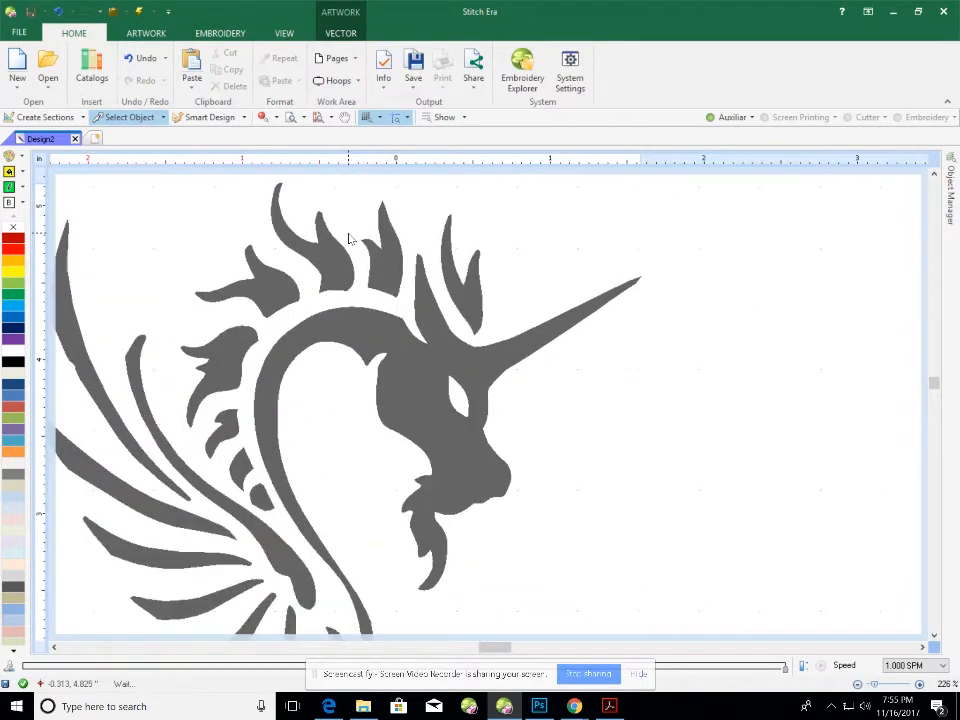
scroll(349, 238, "down", 1)
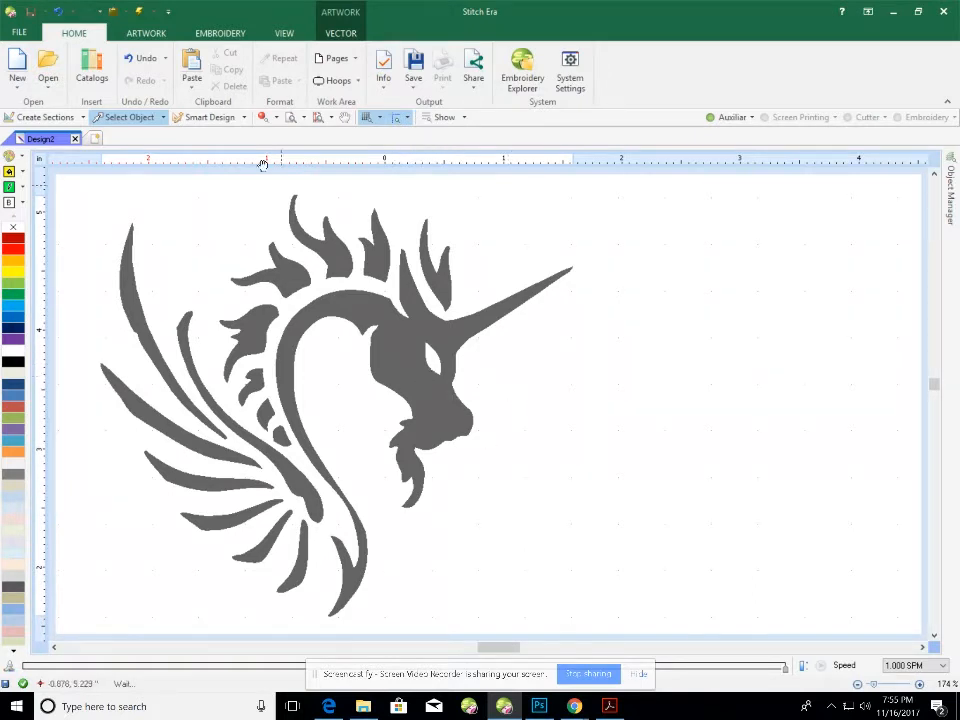
left_click(212, 32)
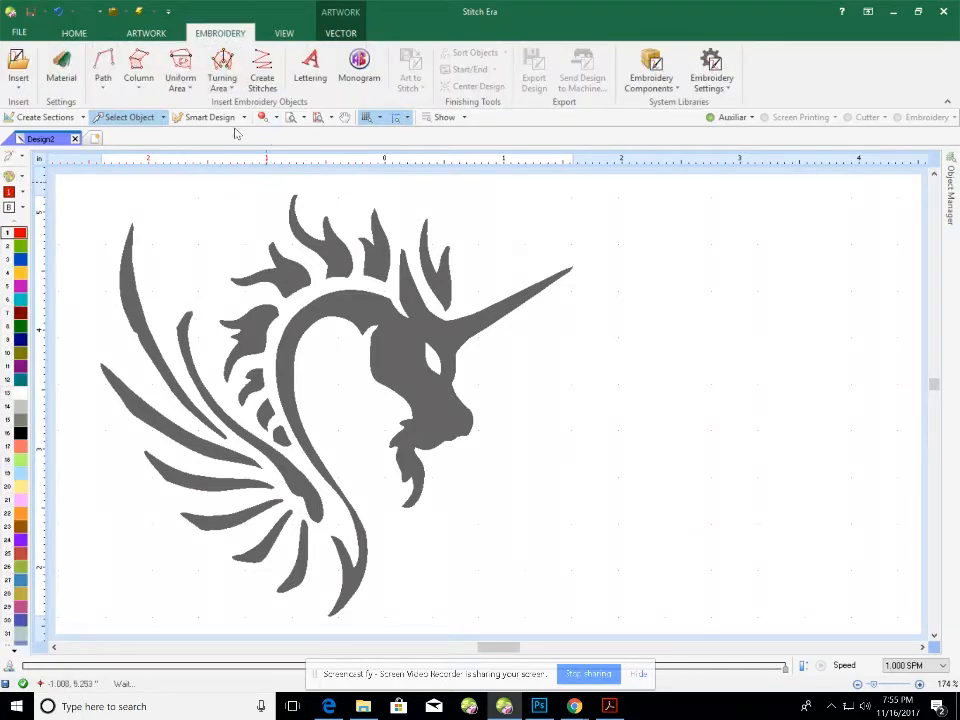
Choose Turning Area with Zig-Zag and trace the mane spike beside the horn in red.
left_click(225, 77)
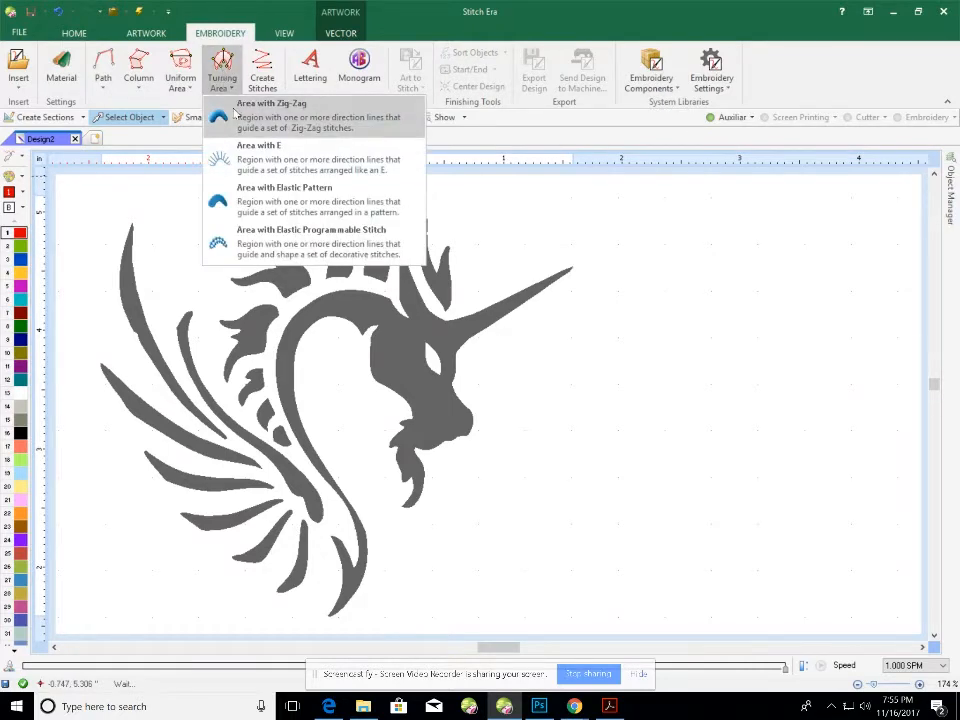
left_click(234, 113)
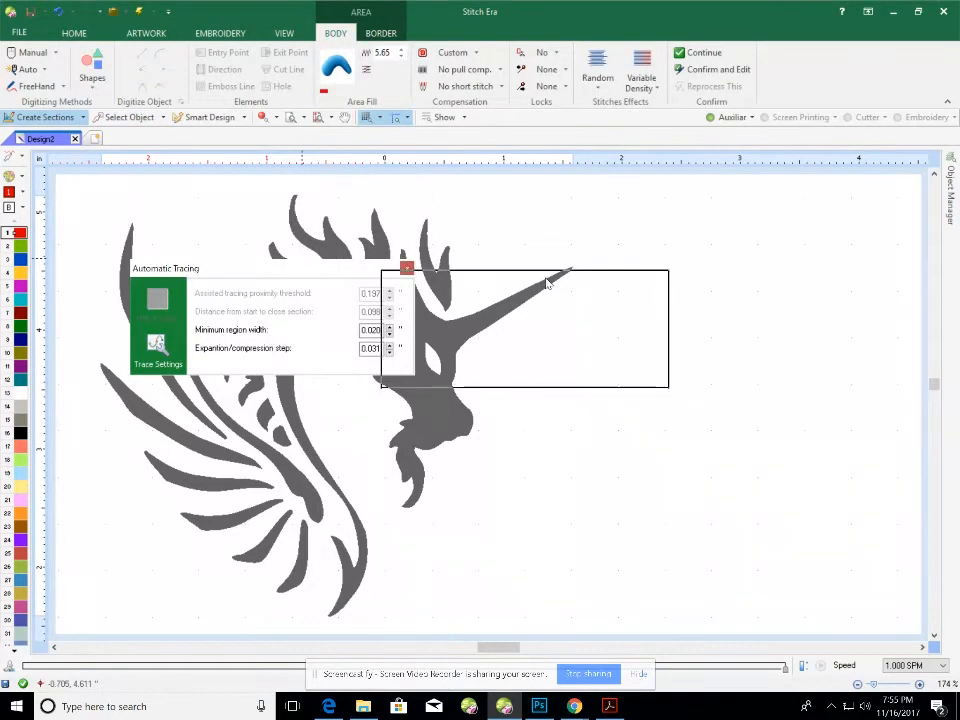
left_click_drag(546, 284, 700, 300)
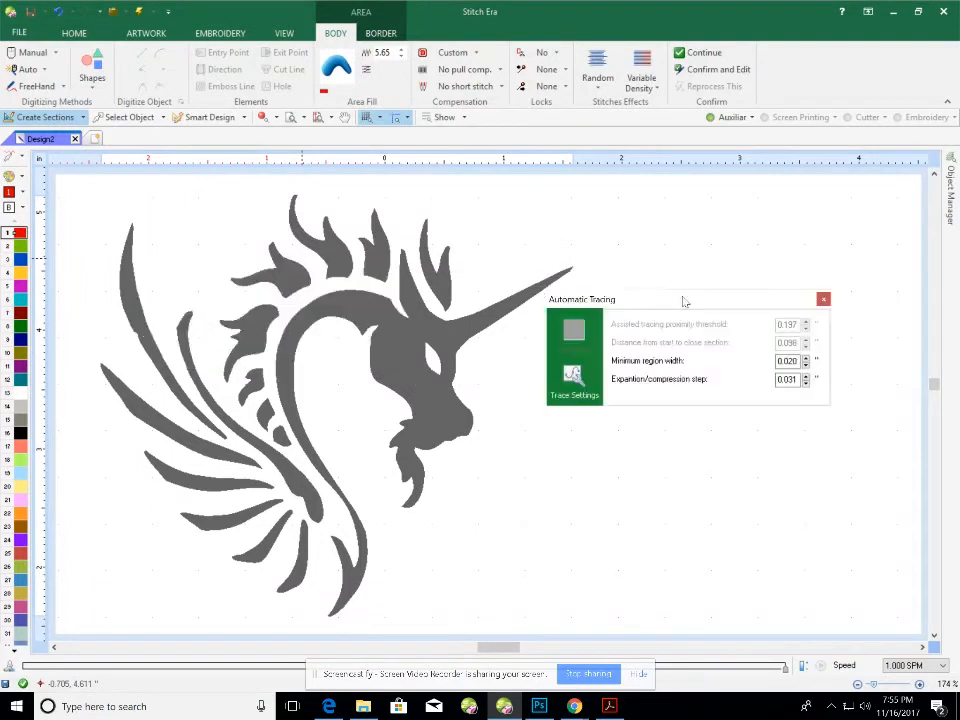
left_click(433, 285)
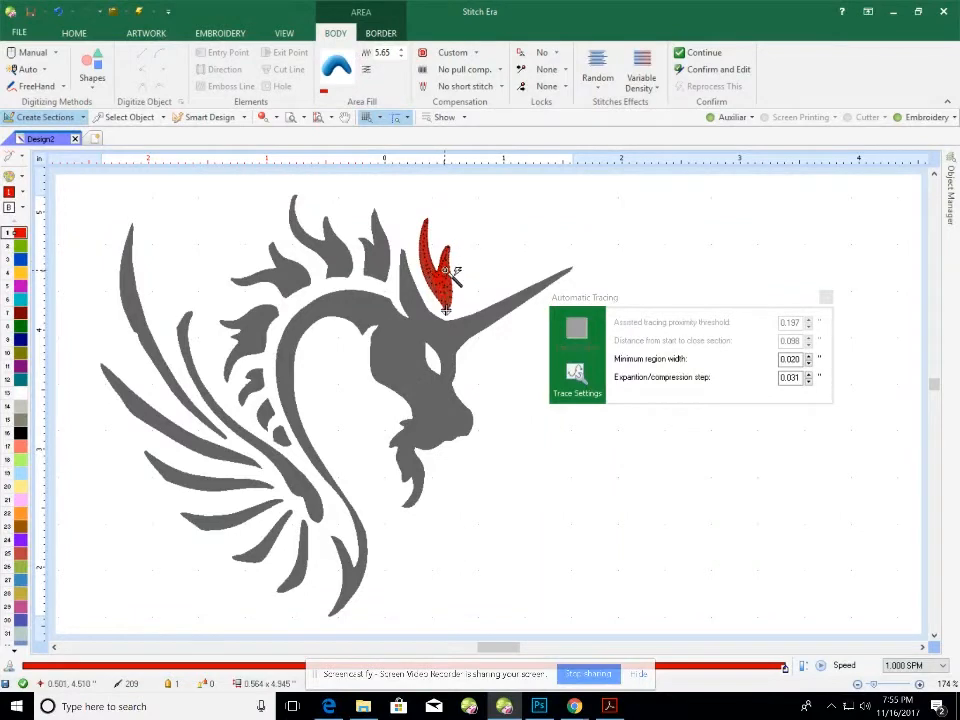
Trace the remaining mane spikes and small mane shapes as red zig-zag areas.
scroll(446, 272, "up", 6)
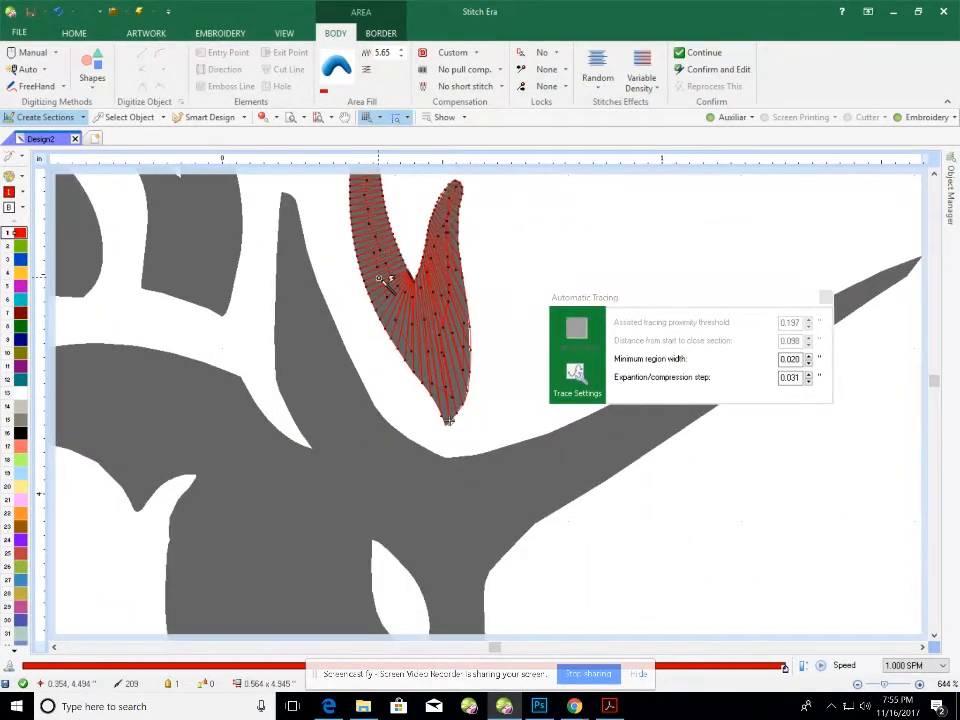
scroll(405, 281, "down", 1)
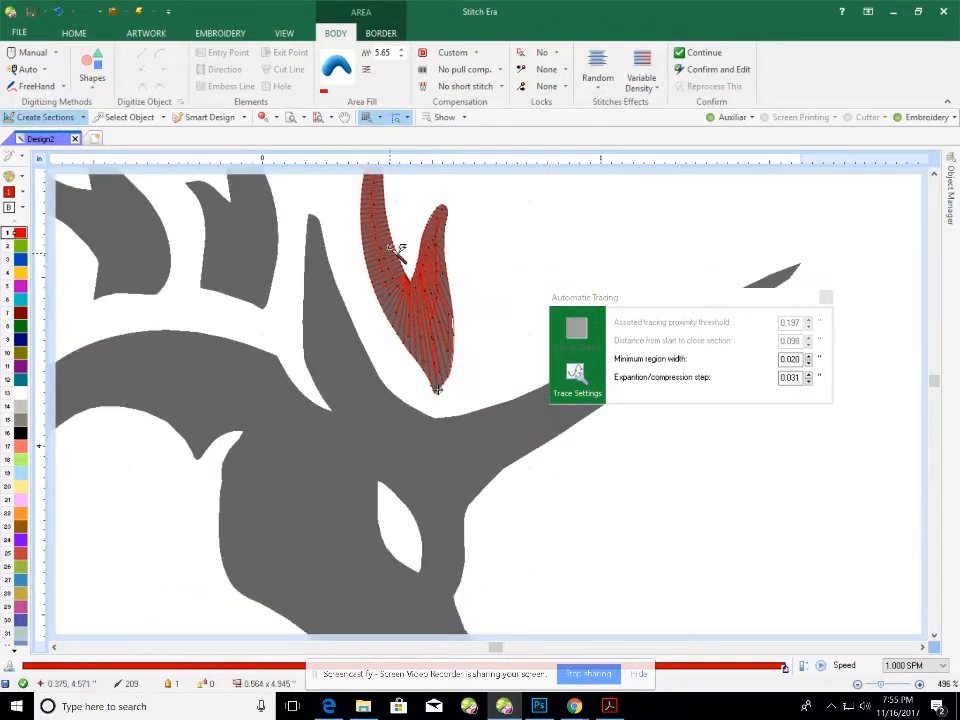
scroll(435, 337, "down", 1)
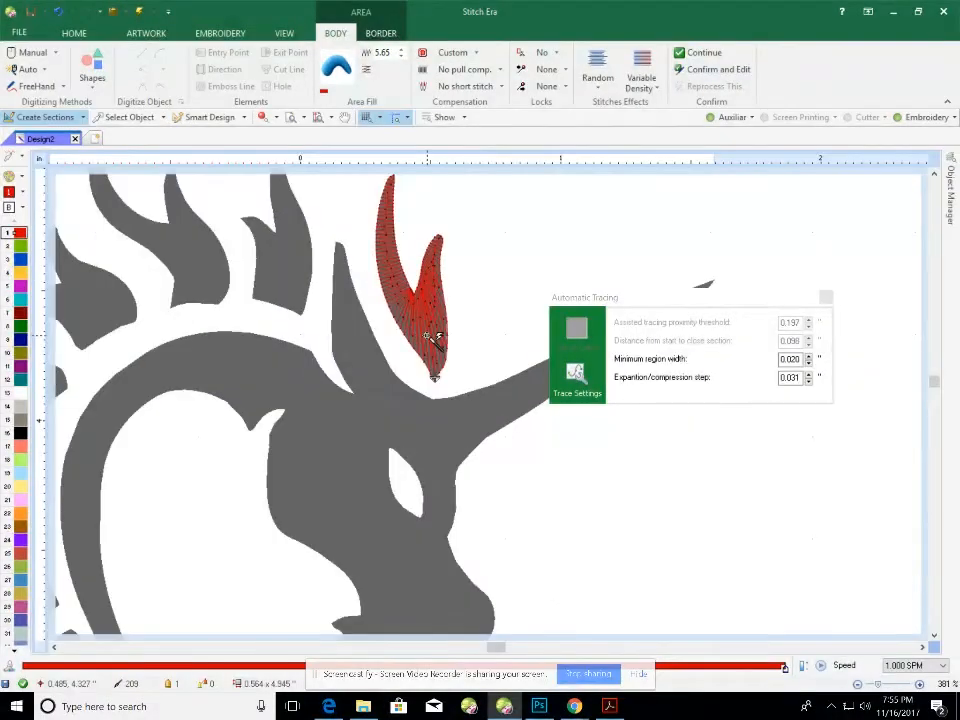
scroll(435, 335, "down", 2)
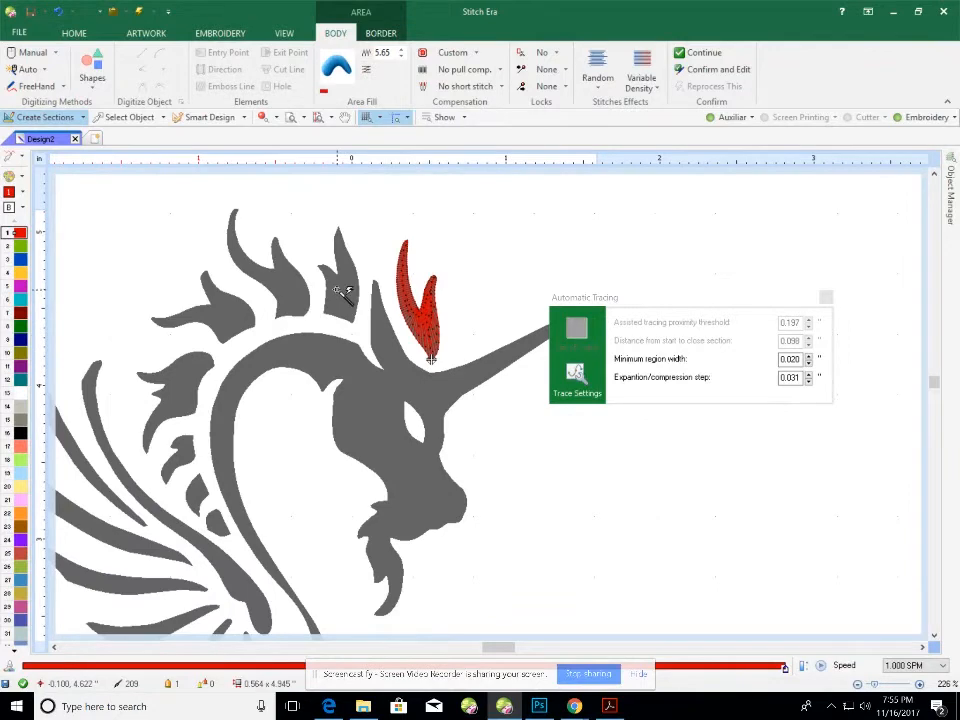
left_click(345, 301)
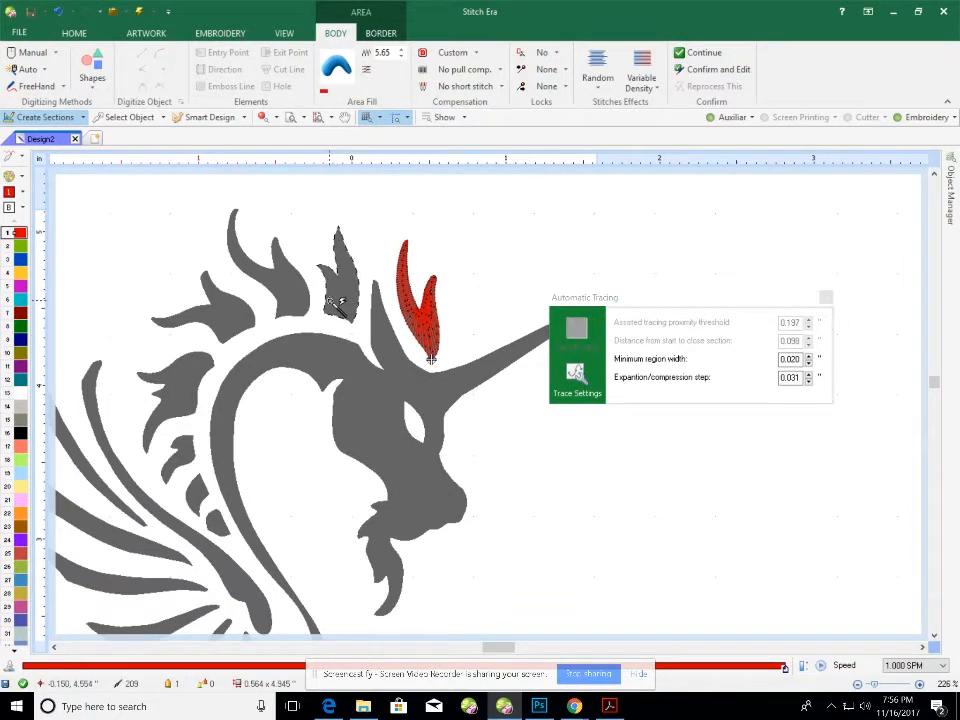
left_click(345, 301)
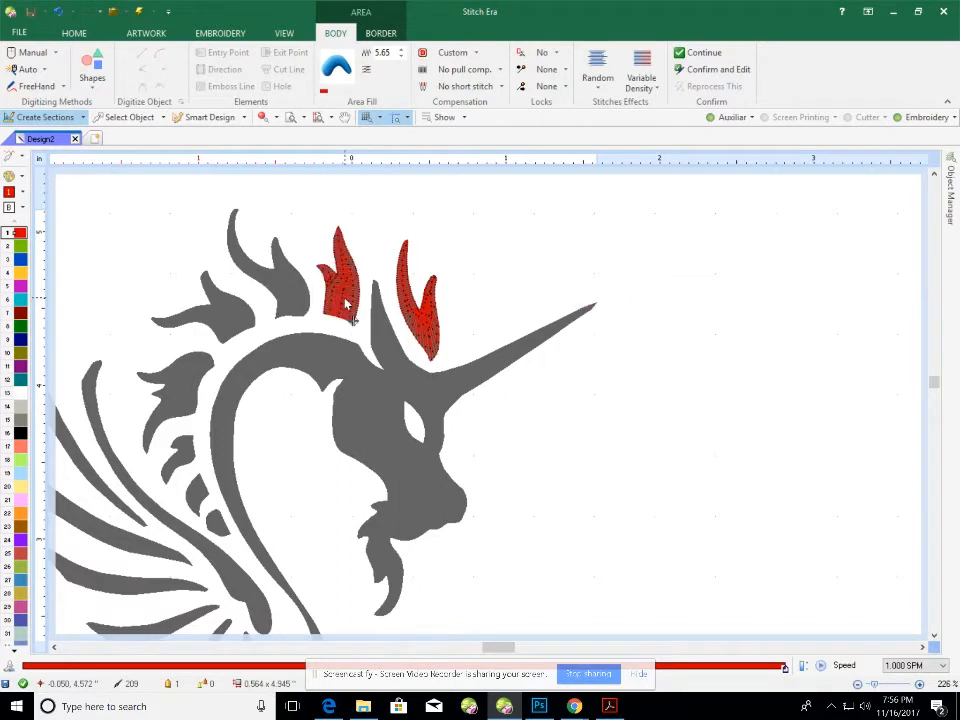
left_click(257, 307)
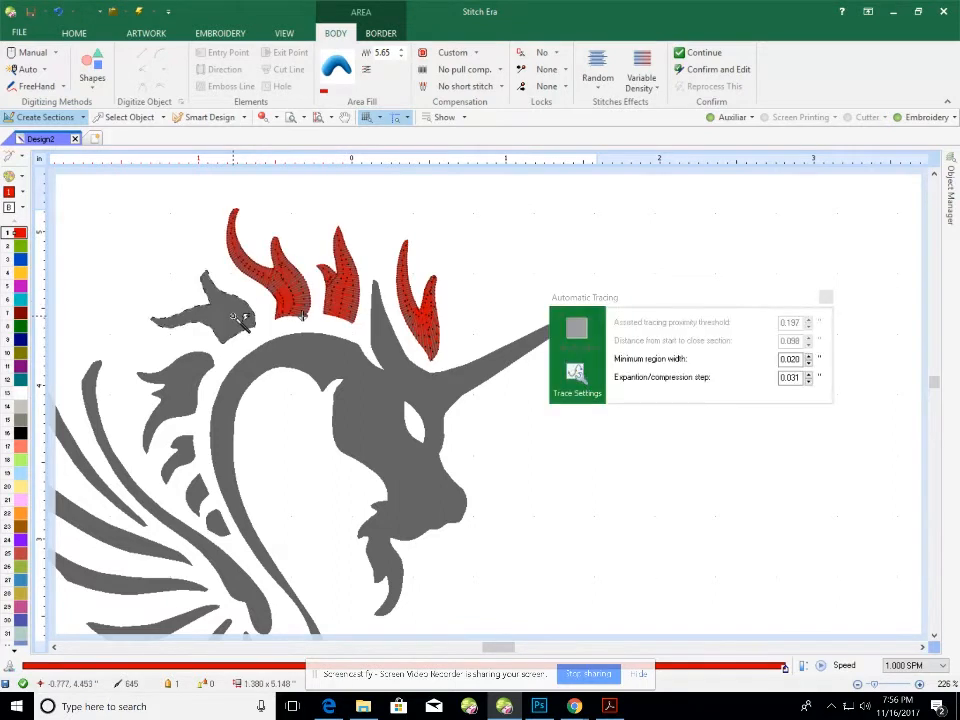
left_click(225, 305)
left_click(188, 392)
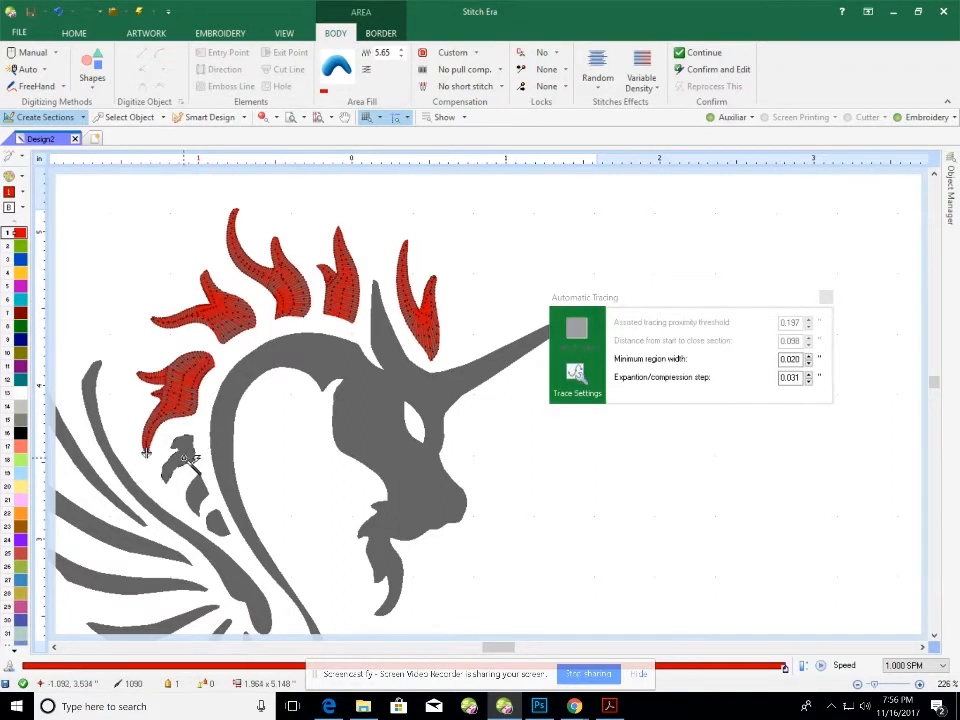
left_click(184, 453)
left_click(198, 489)
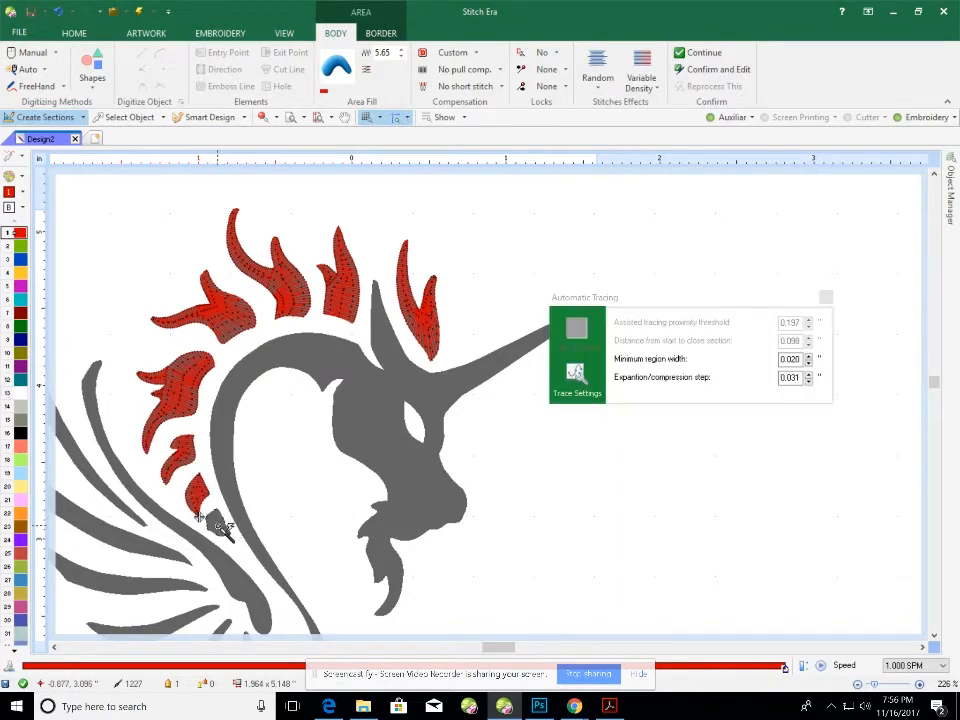
left_click(215, 520)
Trace the long curved shape below the mane and the five wing feathers in red zig-zag.
scroll(215, 520, "down", 1)
scroll(214, 519, "up", 2)
scroll(214, 519, "down", 2)
scroll(215, 520, "down", 2)
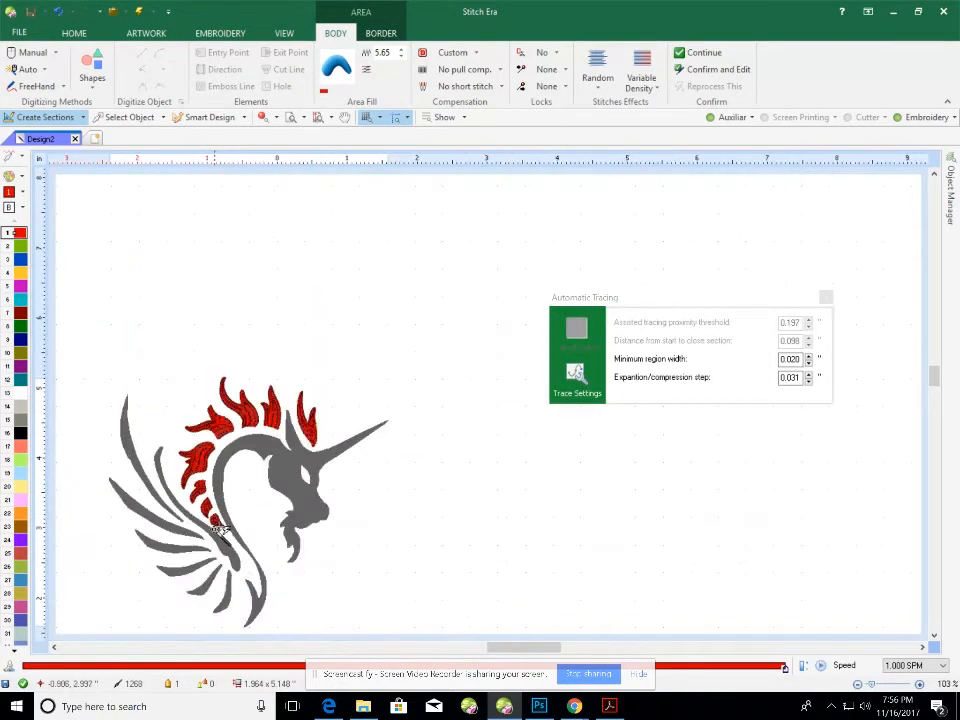
left_click(216, 533)
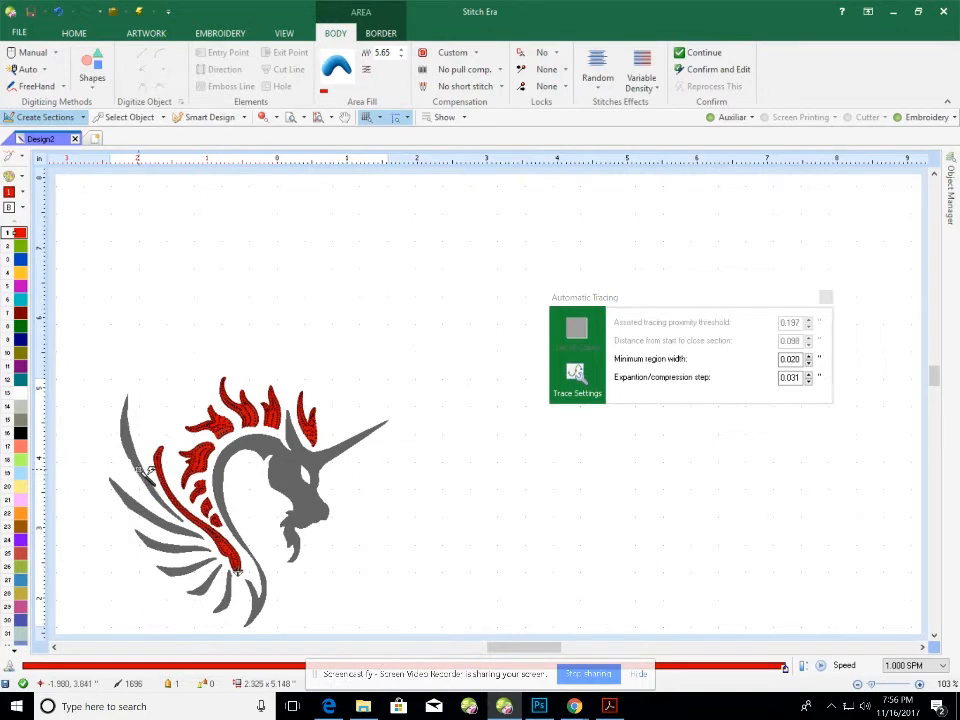
left_click(139, 469)
left_click(151, 515)
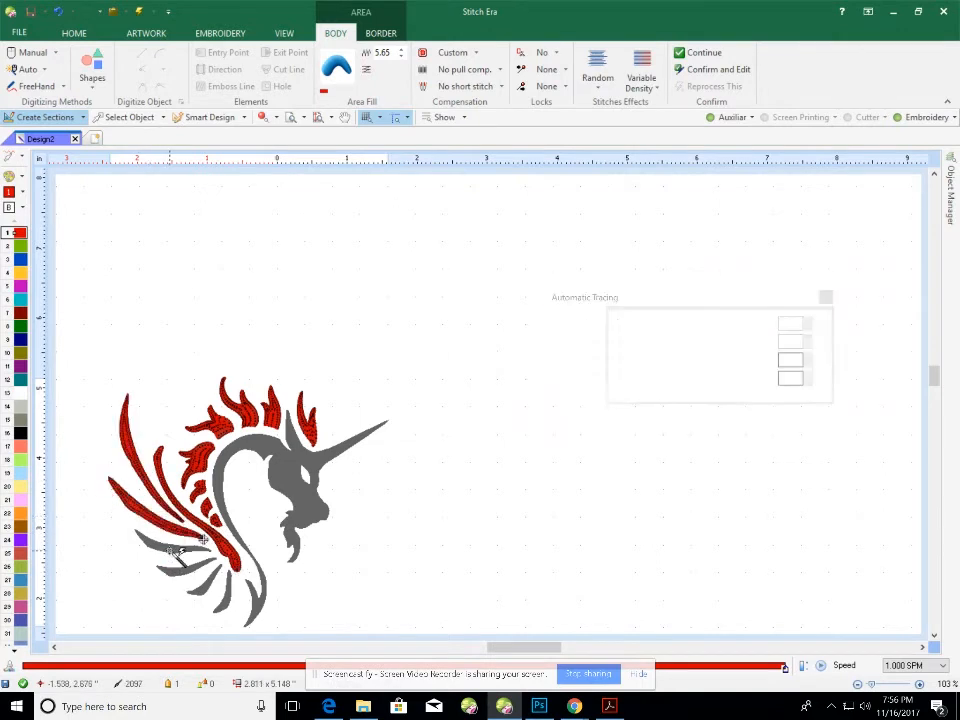
left_click(170, 548)
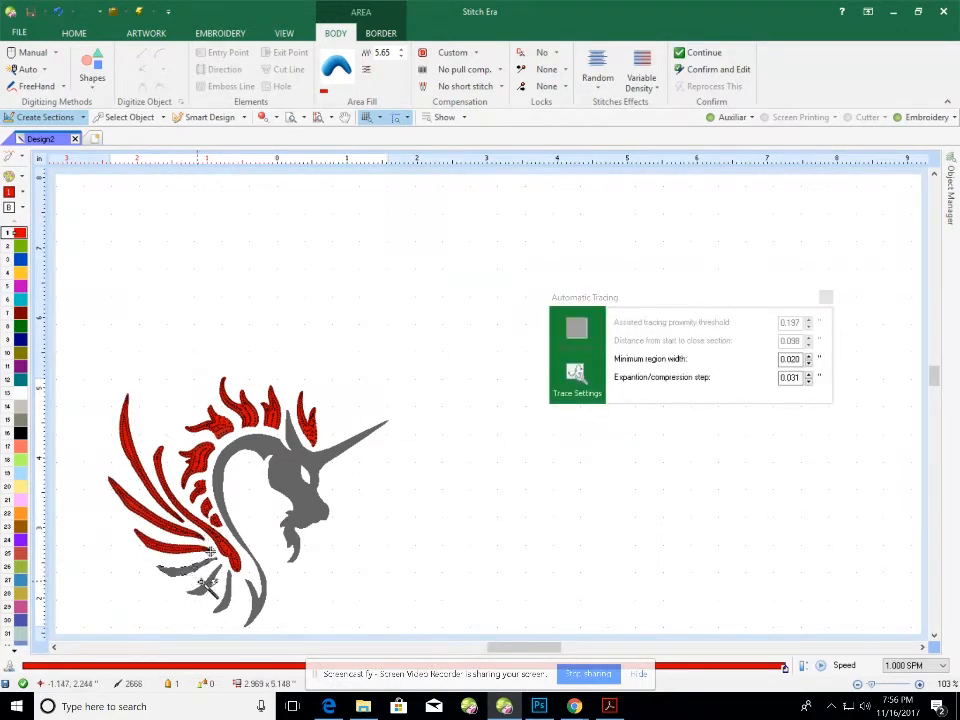
left_click(193, 570)
left_click(232, 596)
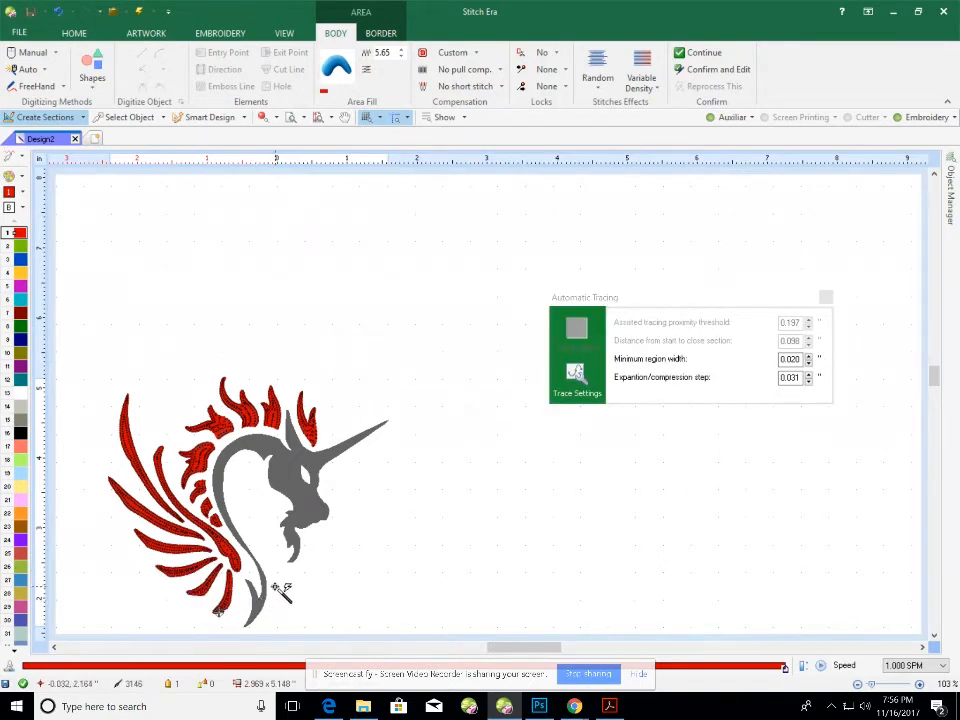
Trace the main unicorn head shape as a zig-zag area.
scroll(280, 590, "up", 1)
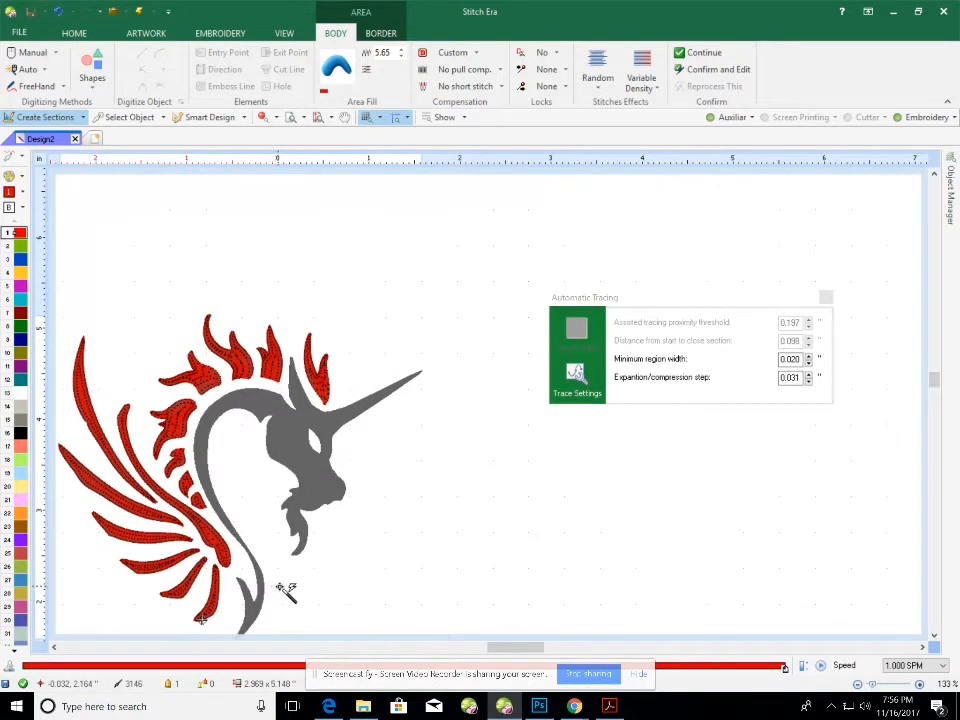
scroll(310, 586, "down", 2)
scroll(316, 588, "up", 2)
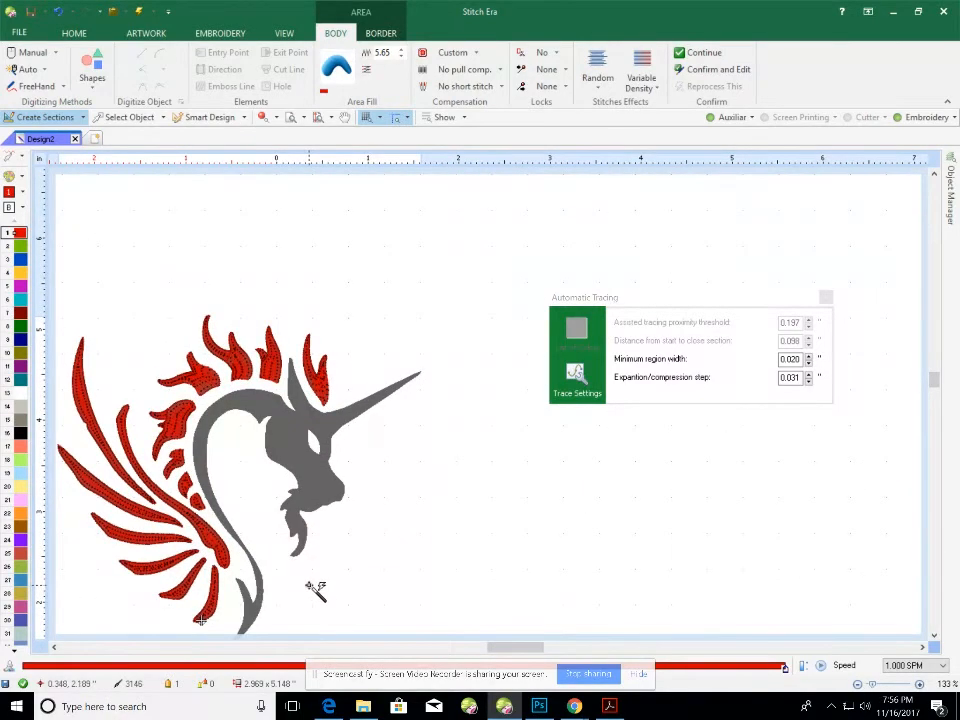
scroll(316, 588, "up", 1)
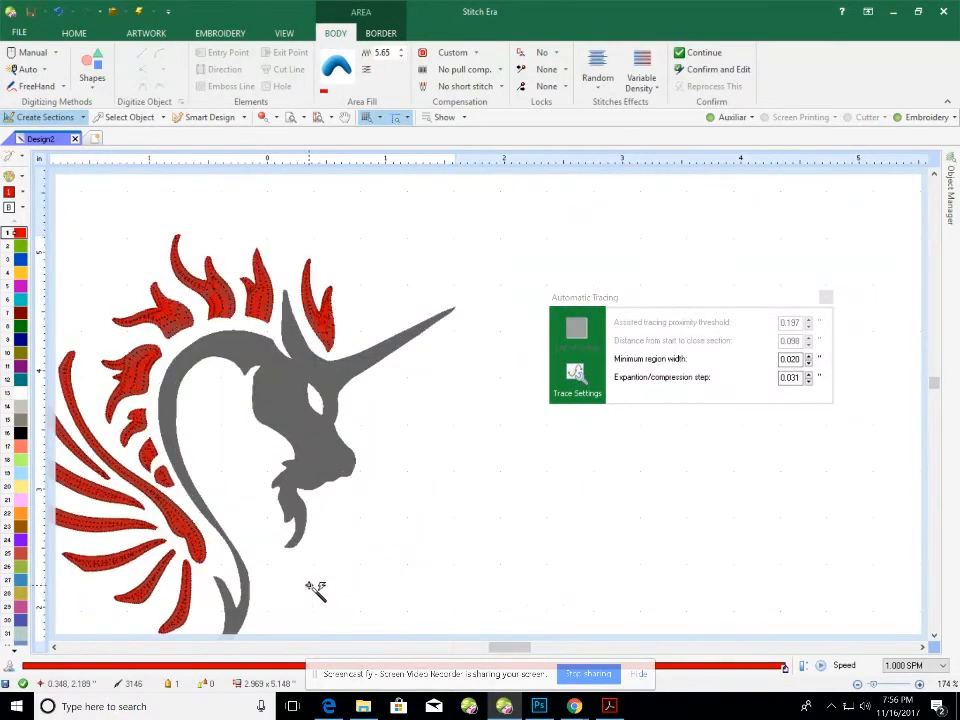
left_click(321, 448)
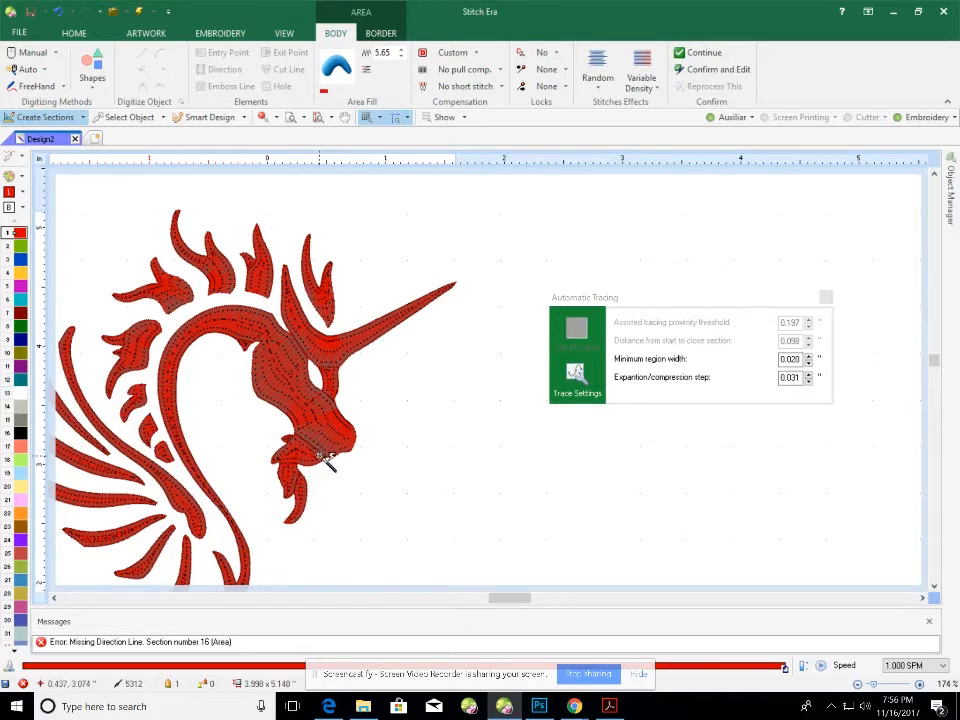
Undo the red stitching that was applied to the unicorn head.
scroll(330, 472, "up", 3)
scroll(330, 472, "down", 3)
key("ctrl+z")
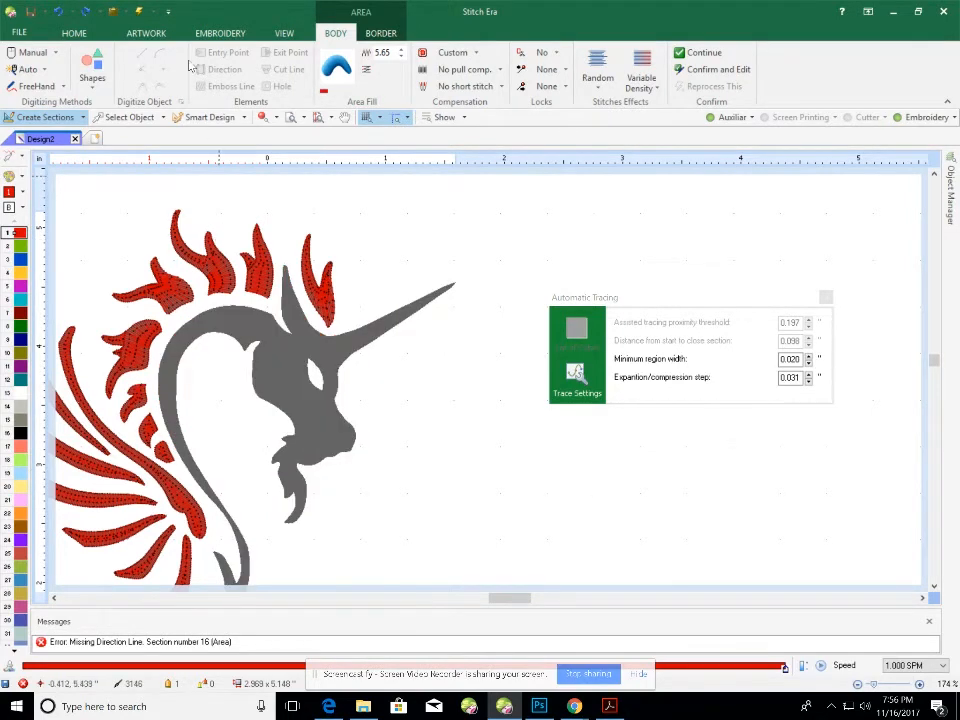
Close Automatic Tracing and start a Uniform Area > Area with Pattern on the Embroidery tab.
left_click(205, 36)
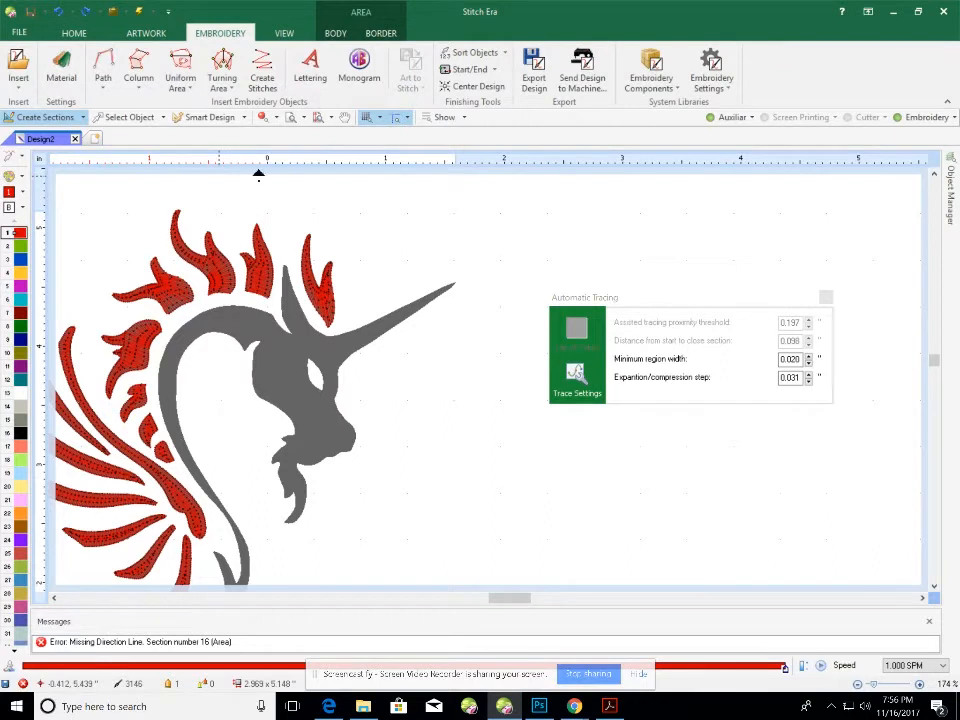
left_click(826, 300)
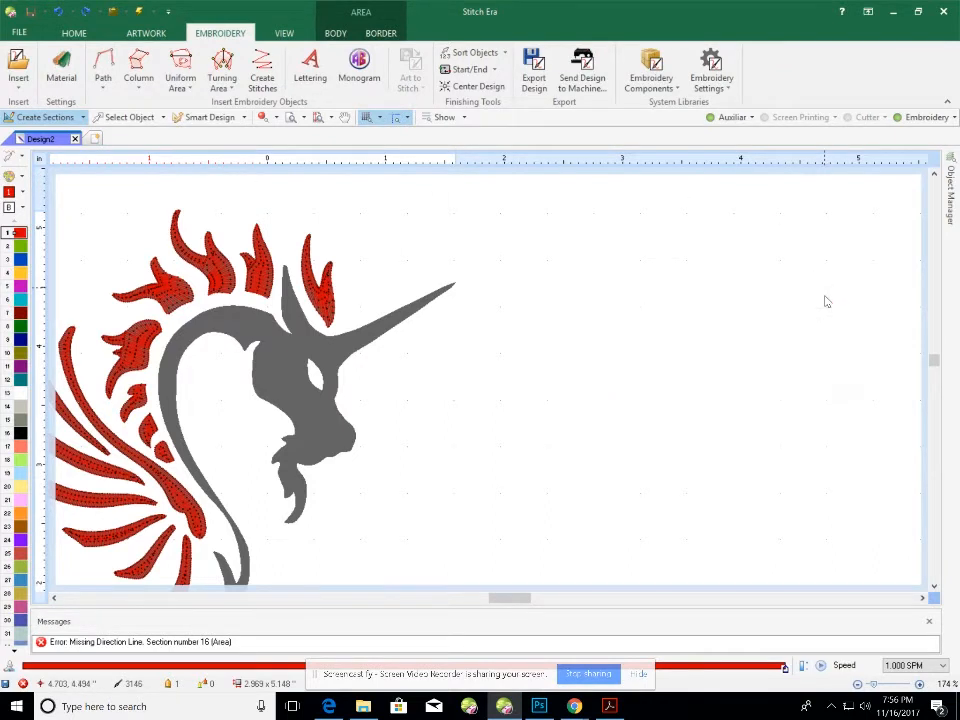
left_click(181, 80)
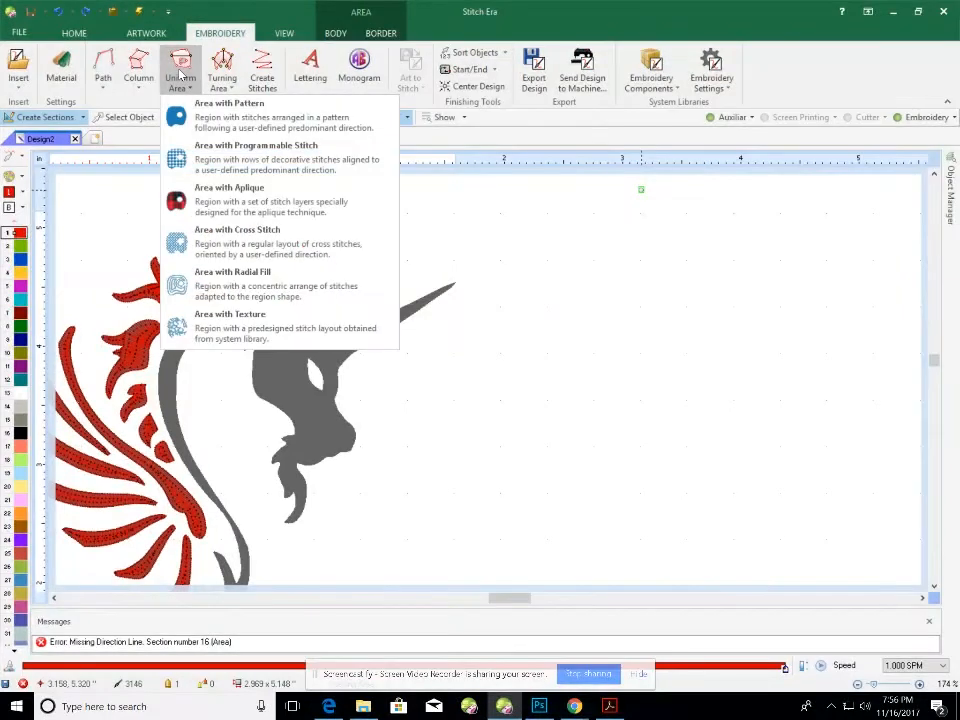
left_click(232, 120)
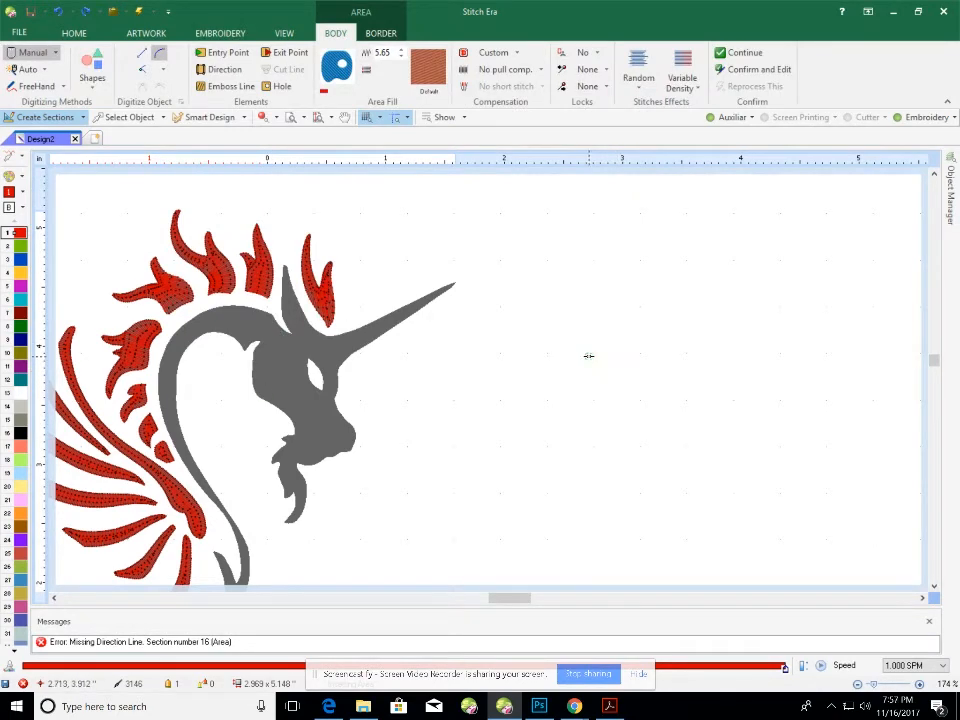
Select the grey unicorn head artwork, dismissing the access-violation error with OK.
left_click(132, 118)
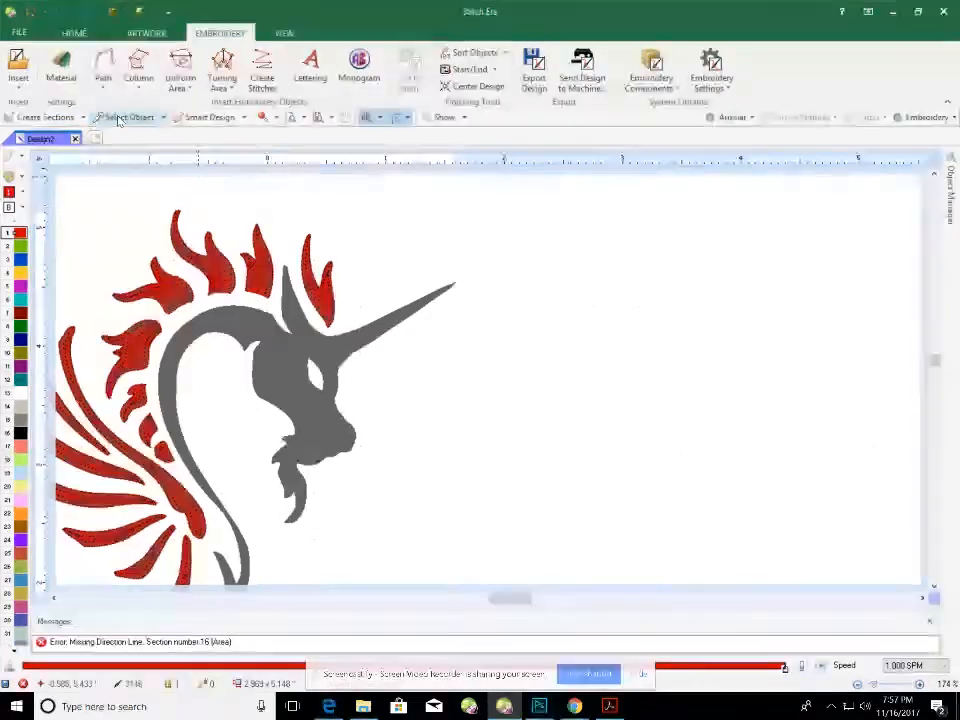
left_click(304, 401)
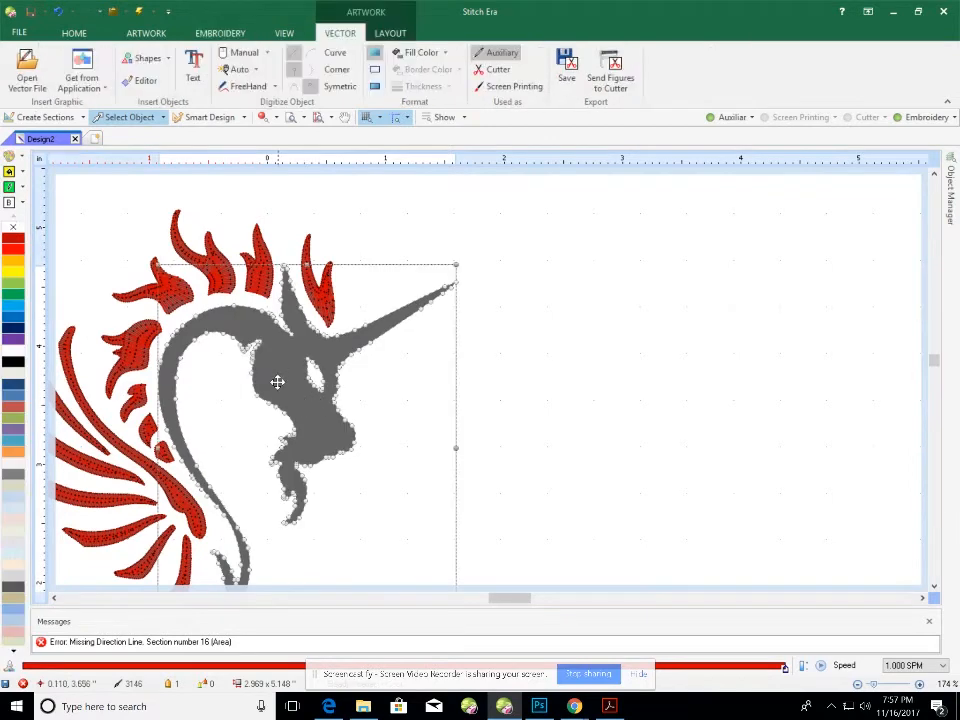
left_click(132, 119)
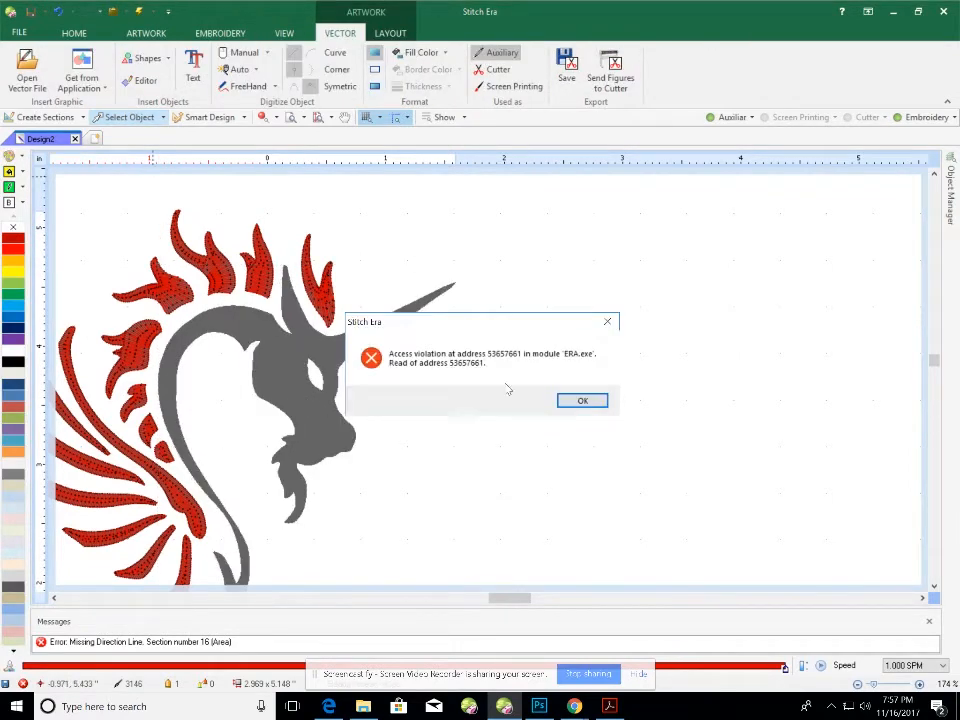
left_click(582, 400)
left_click(296, 379)
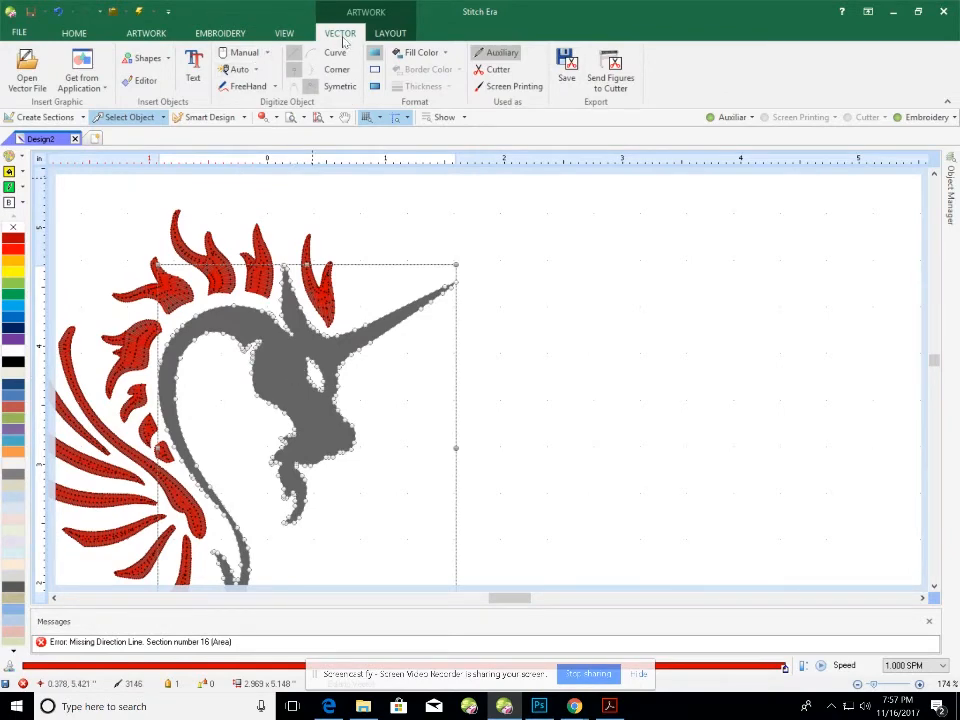
Run Vector > Auto > Auto Complete to close the head into a complete shape.
left_click(256, 70)
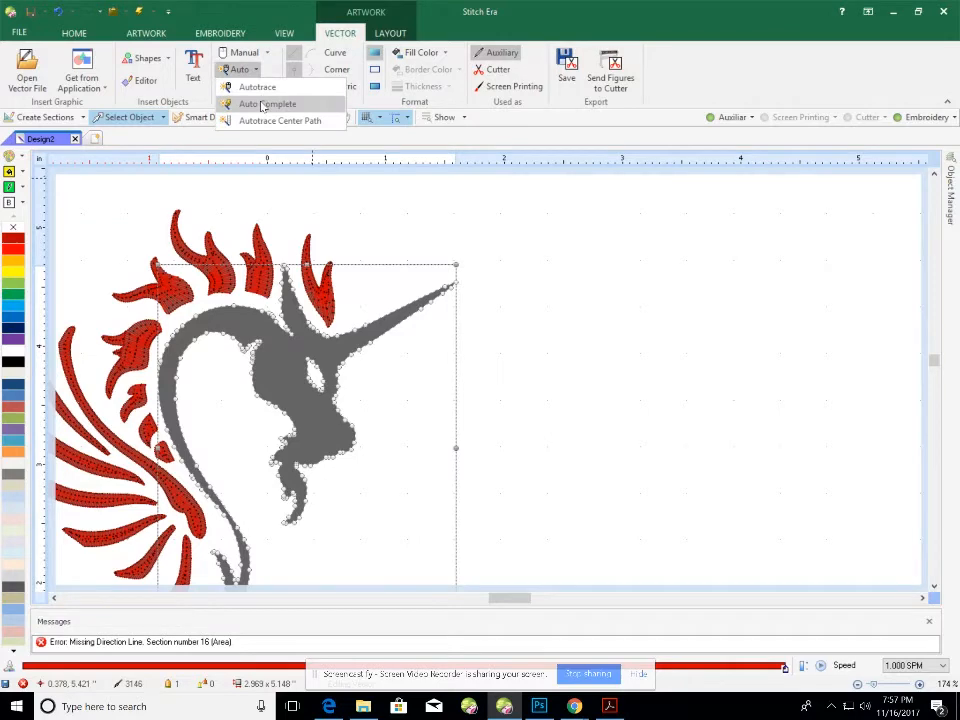
left_click(263, 105)
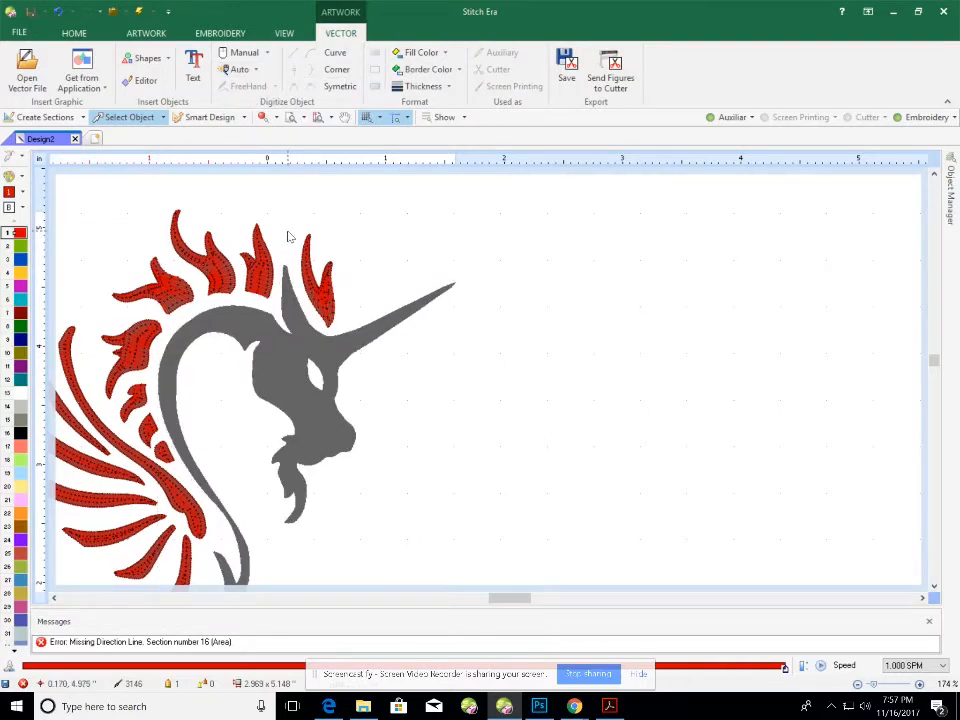
left_click(208, 35)
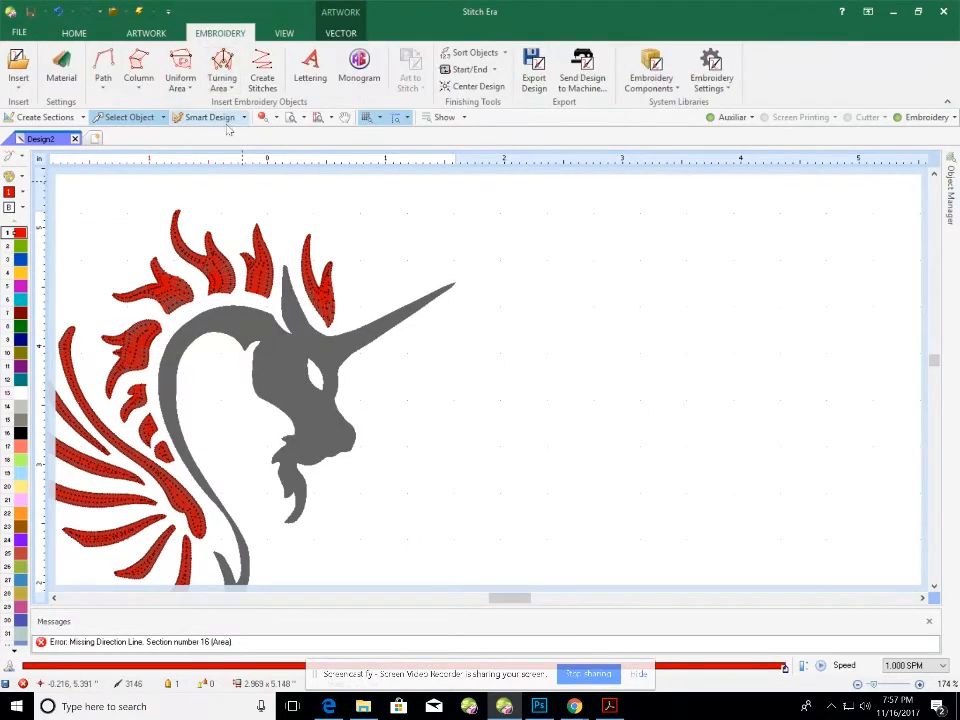
Trace the grey head, neck and horn as an Area with Pattern stitch section.
left_click(180, 82)
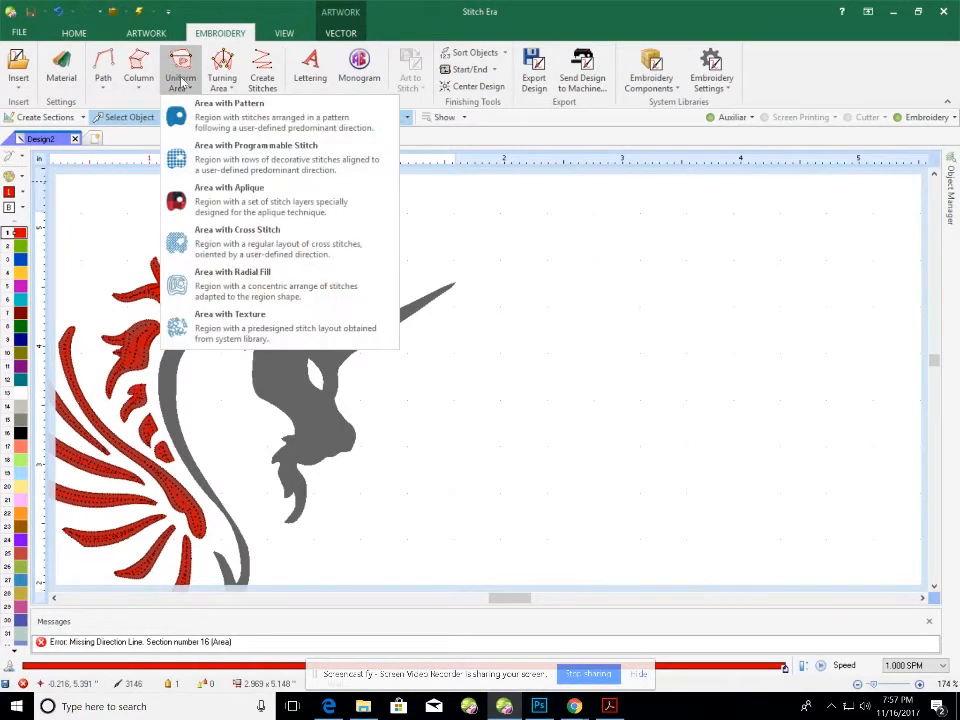
left_click(252, 122)
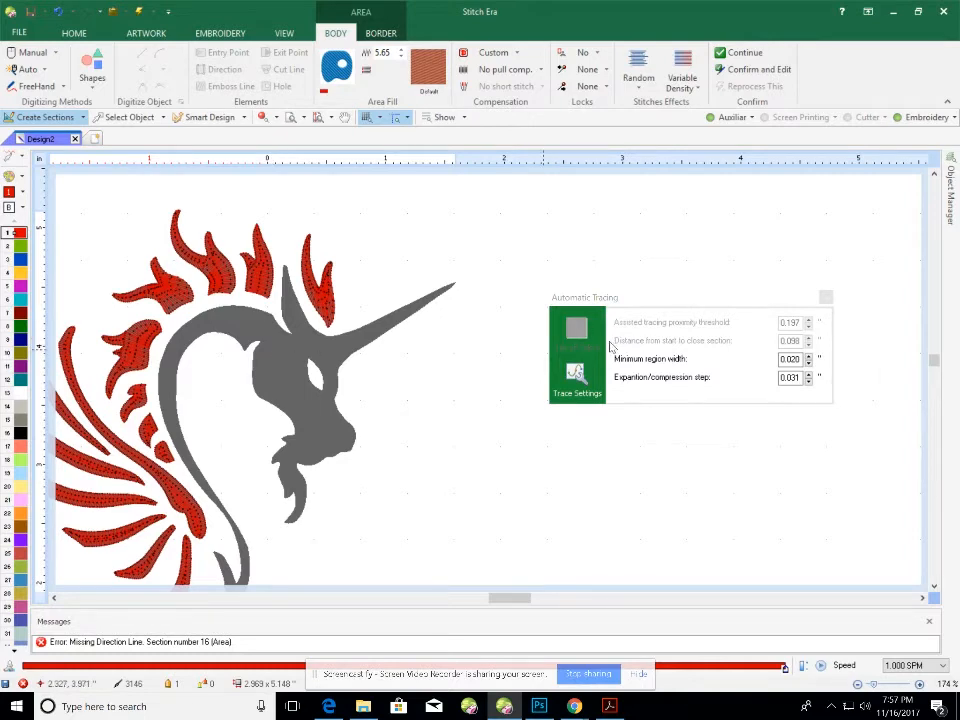
left_click(295, 375)
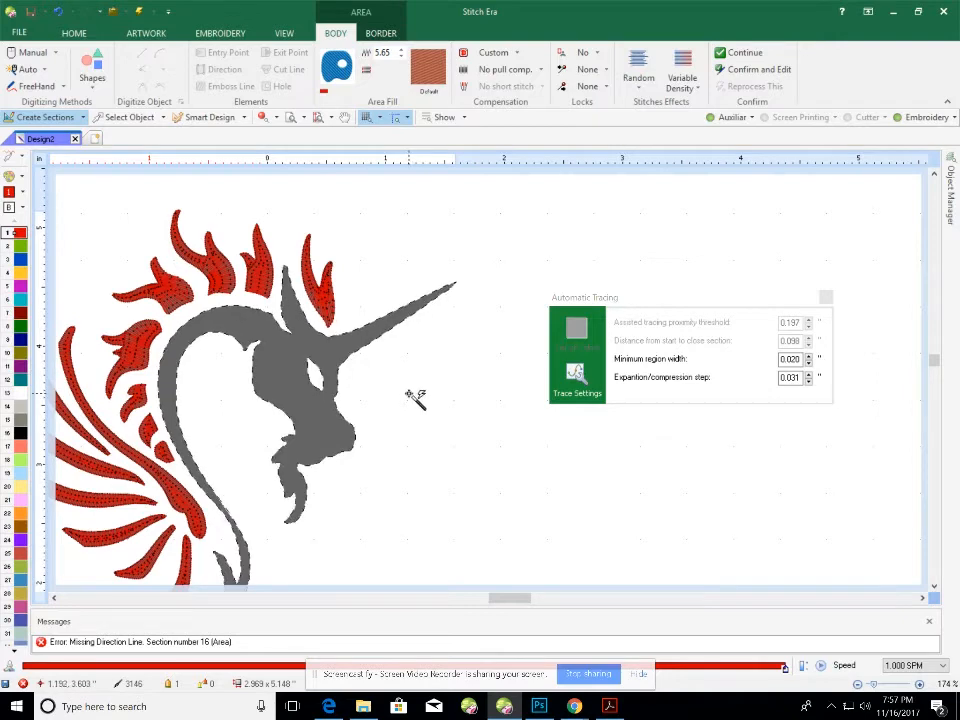
left_click(336, 369)
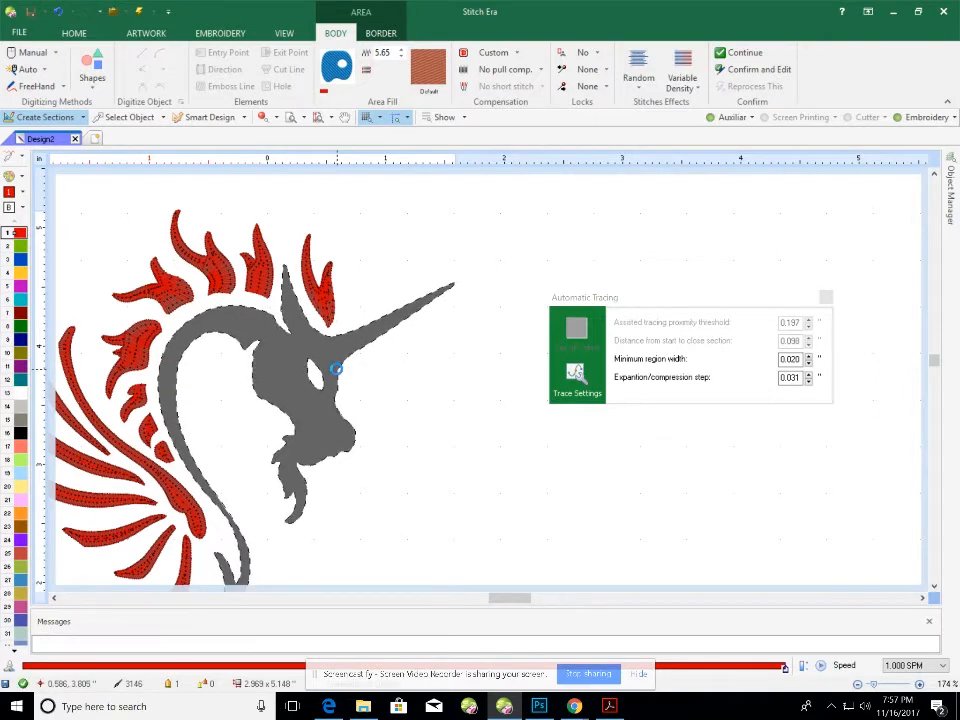
scroll(332, 378, "up", 5)
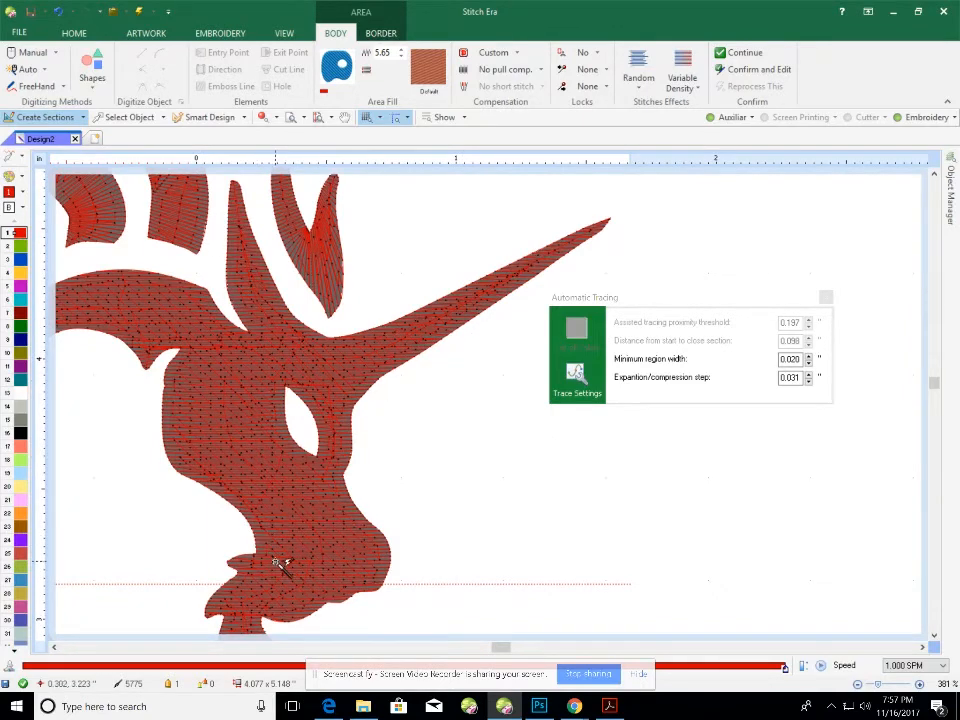
scroll(277, 562, "down", 3)
scroll(277, 562, "up", 2)
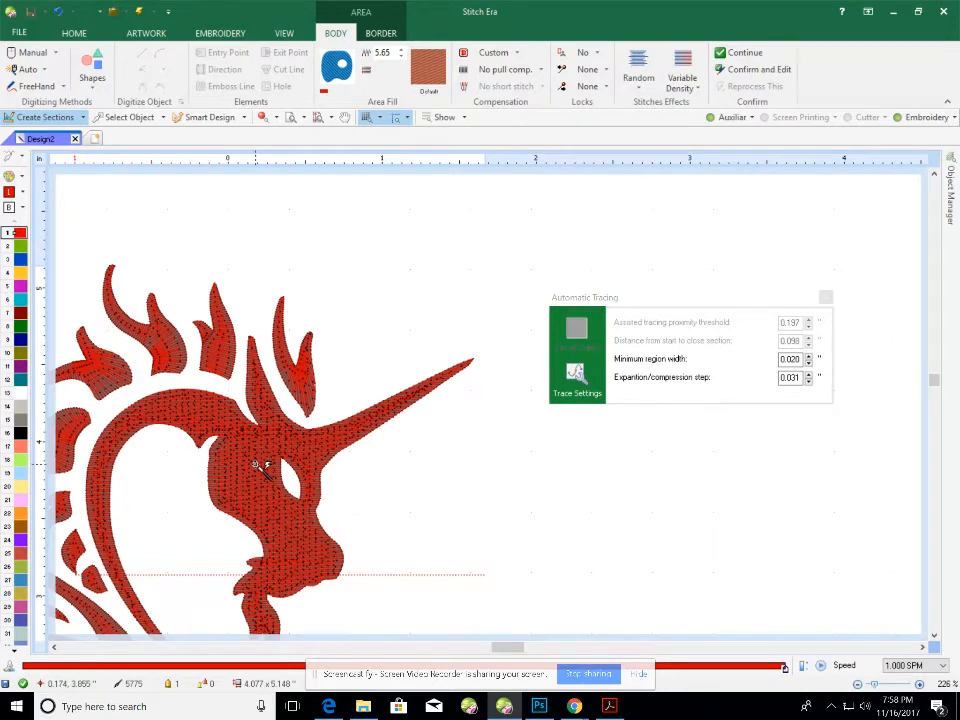
Recolour the stitched head, neck and horn green from the palette, leaving mane and wings red.
left_click(137, 119)
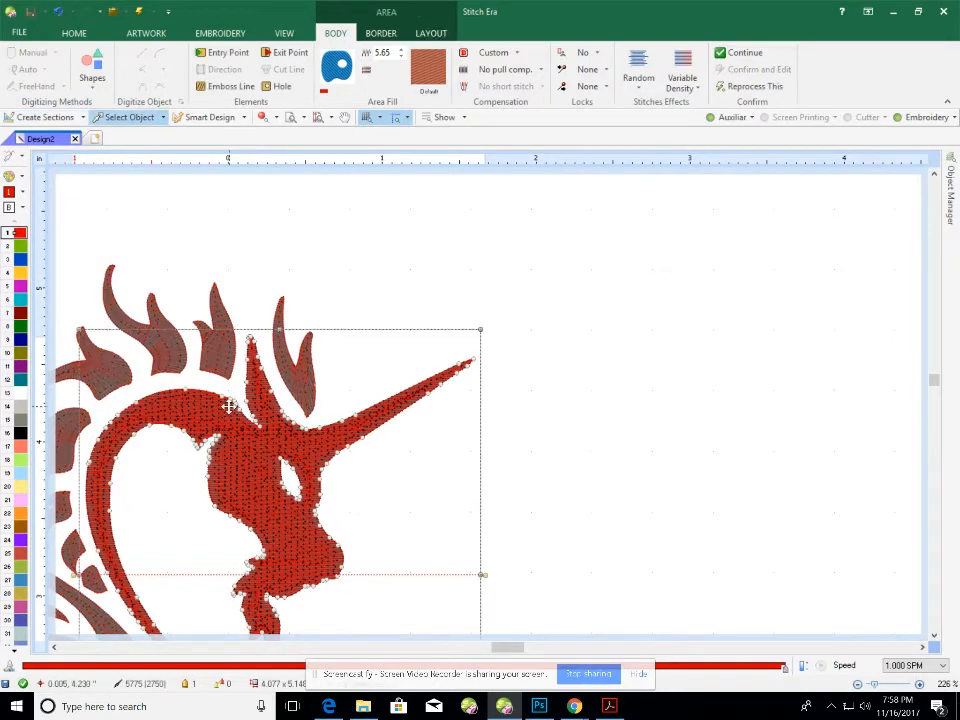
left_click(580, 489)
left_click(257, 484)
left_click(20, 247)
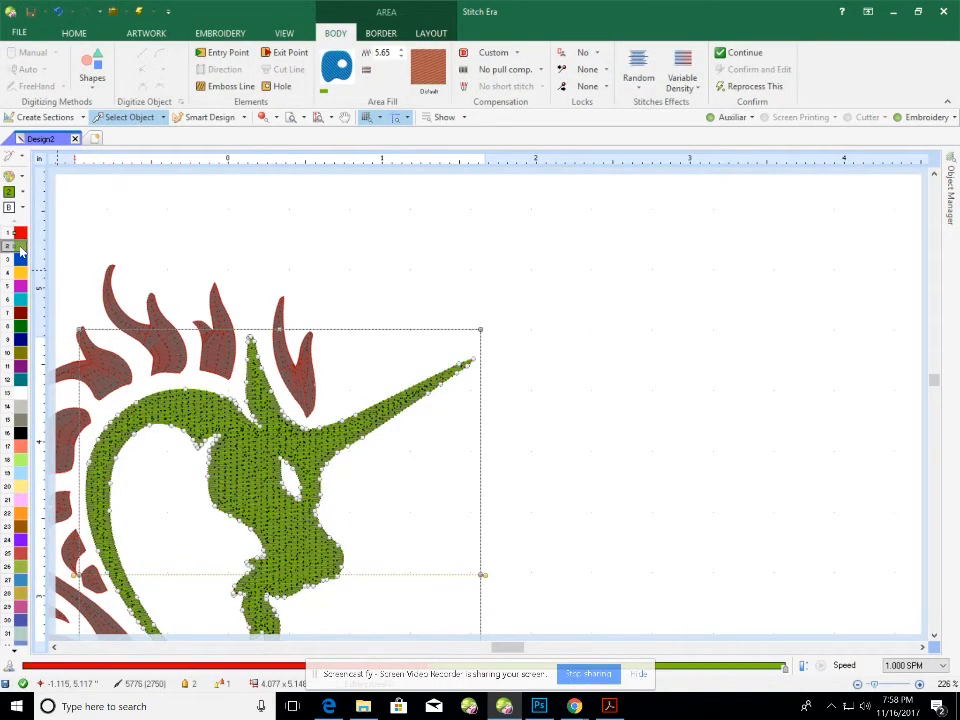
left_click(529, 465)
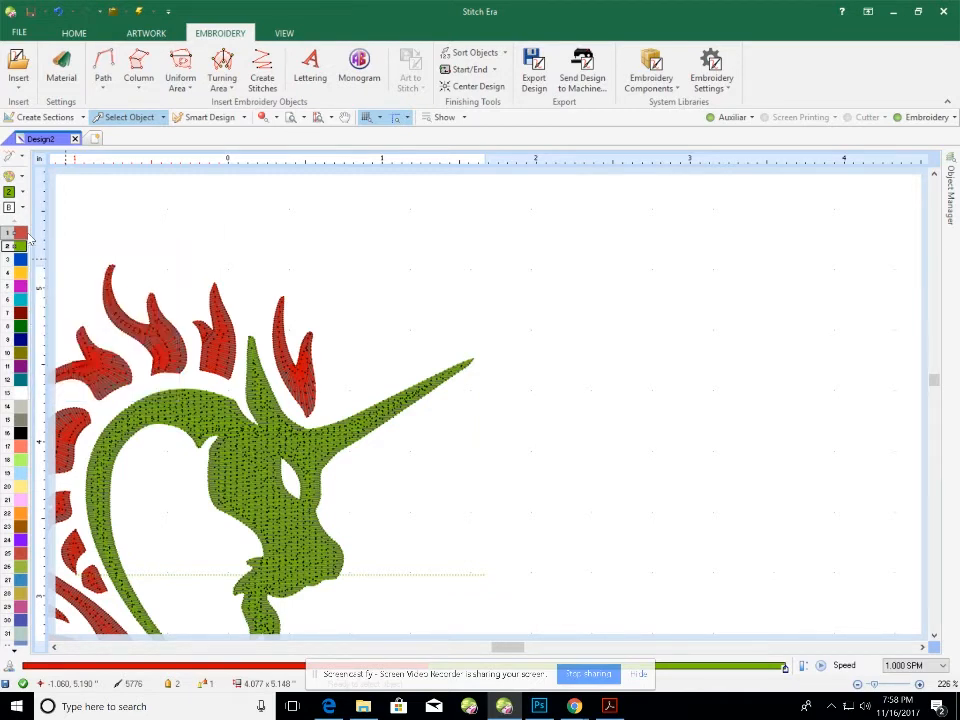
mouse_move(578, 708)
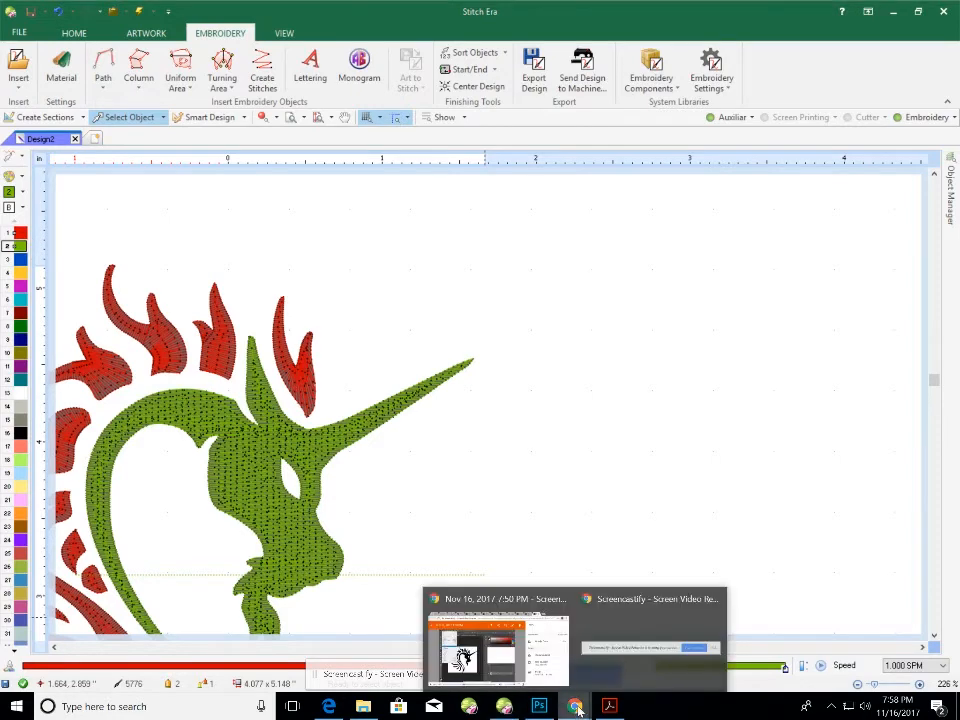
left_click(497, 645)
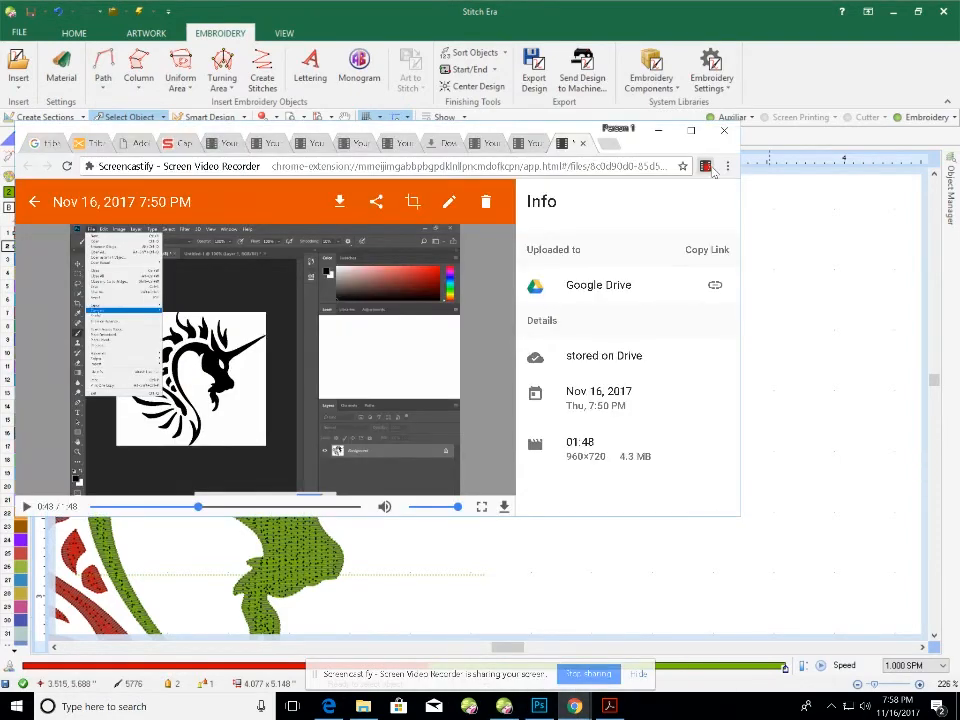
left_click(705, 166)
left_click(668, 370)
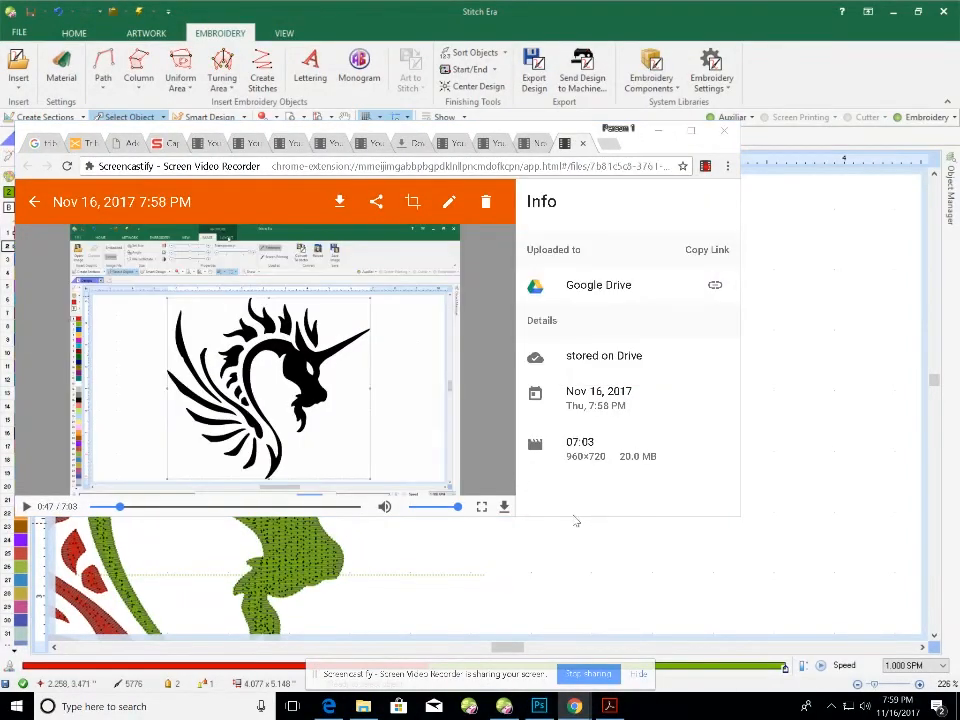
left_click(575, 520)
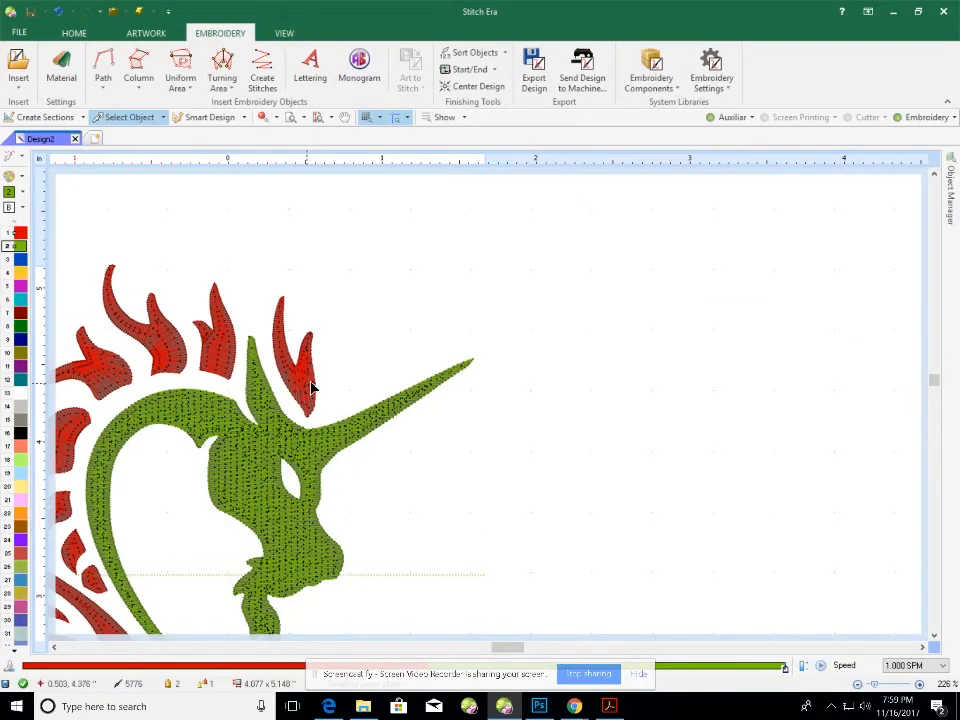
Switch the green head's underlay preset from Custom to Medium.
left_click(236, 445)
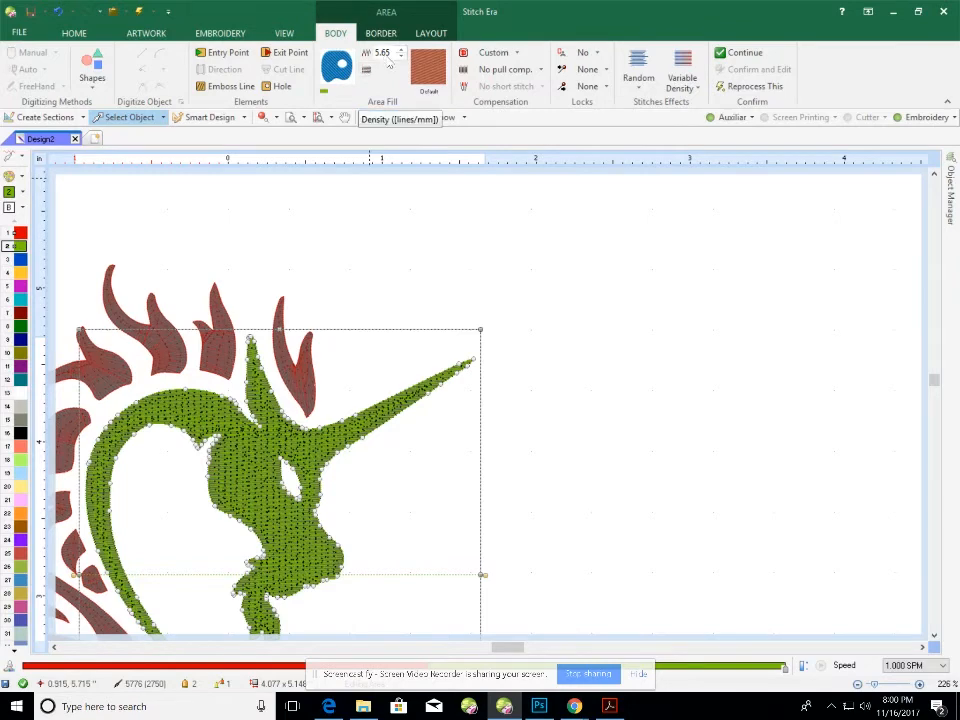
left_click(517, 55)
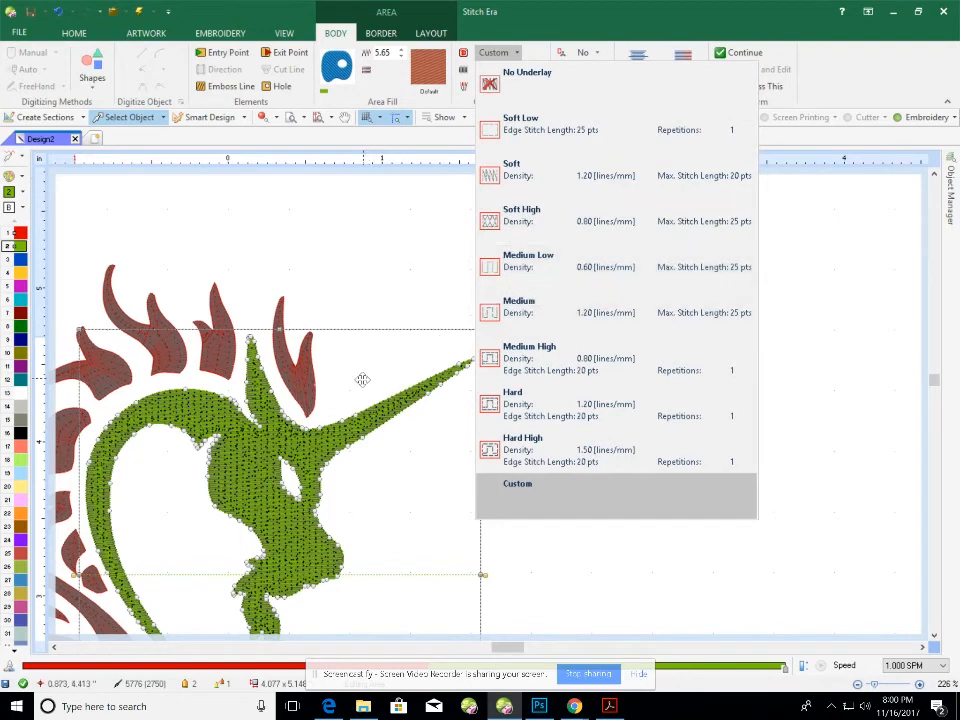
left_click(517, 310)
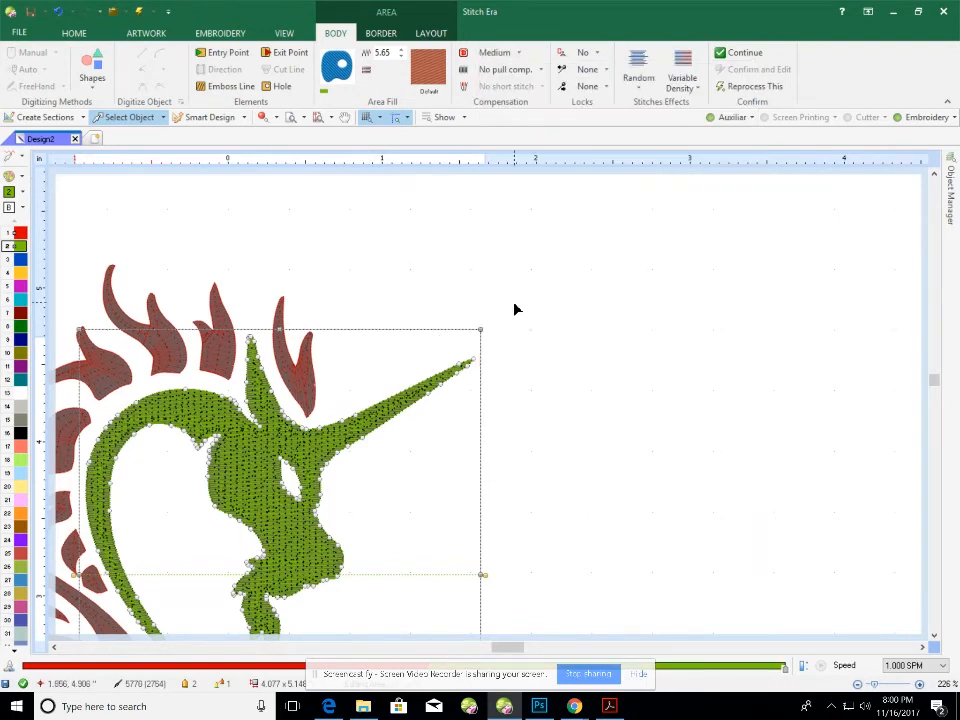
Select all fifteen red mane and wing sections from the design object list.
left_click(360, 300)
left_click(300, 381)
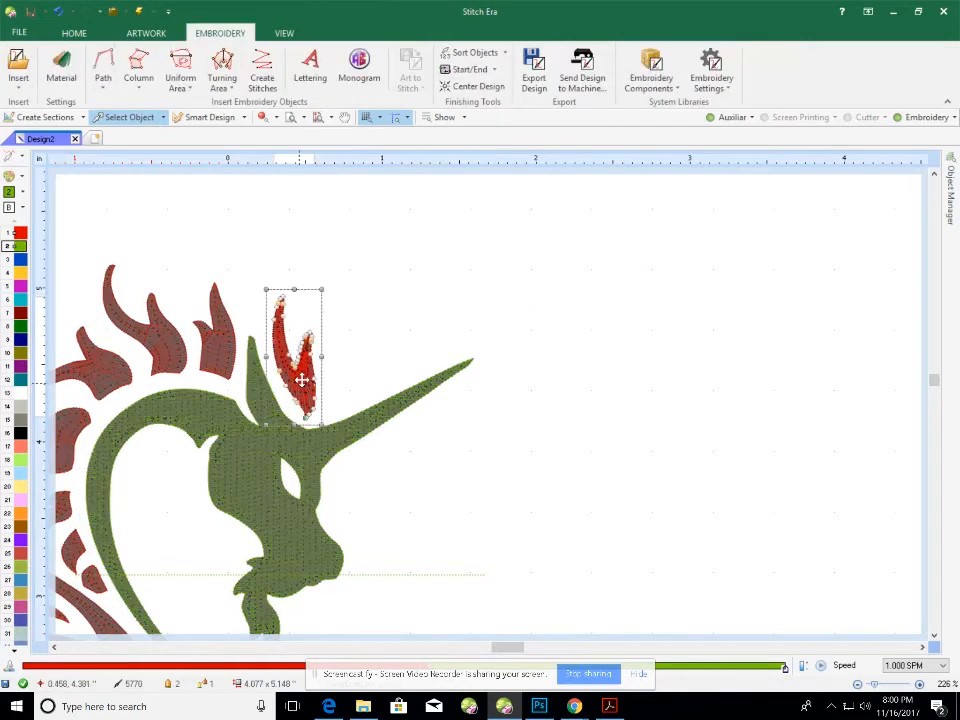
left_click(459, 55)
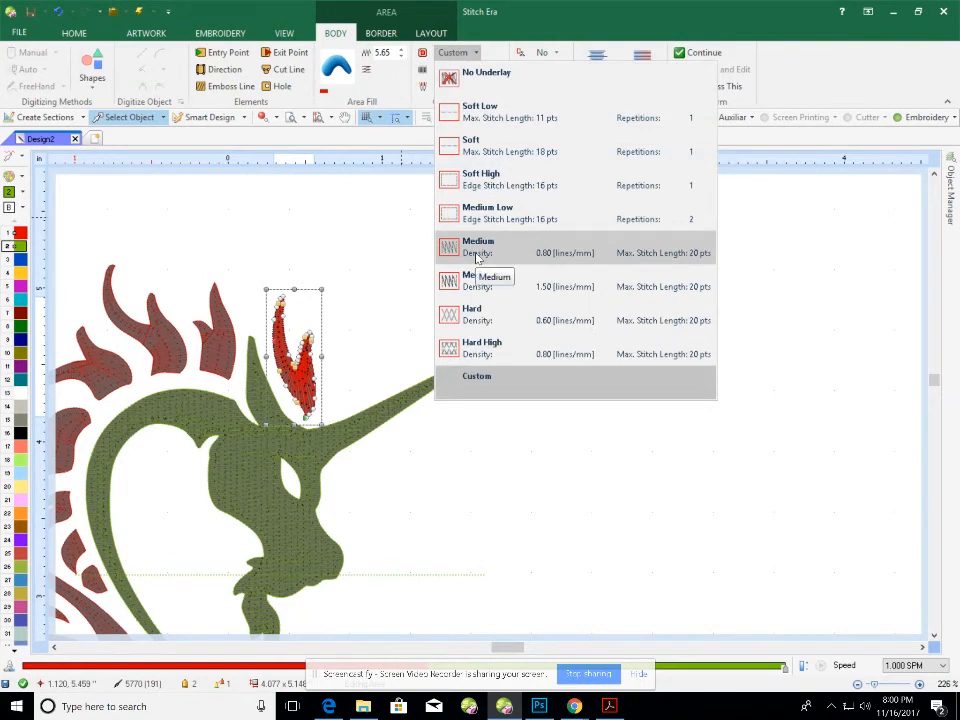
left_click(951, 210)
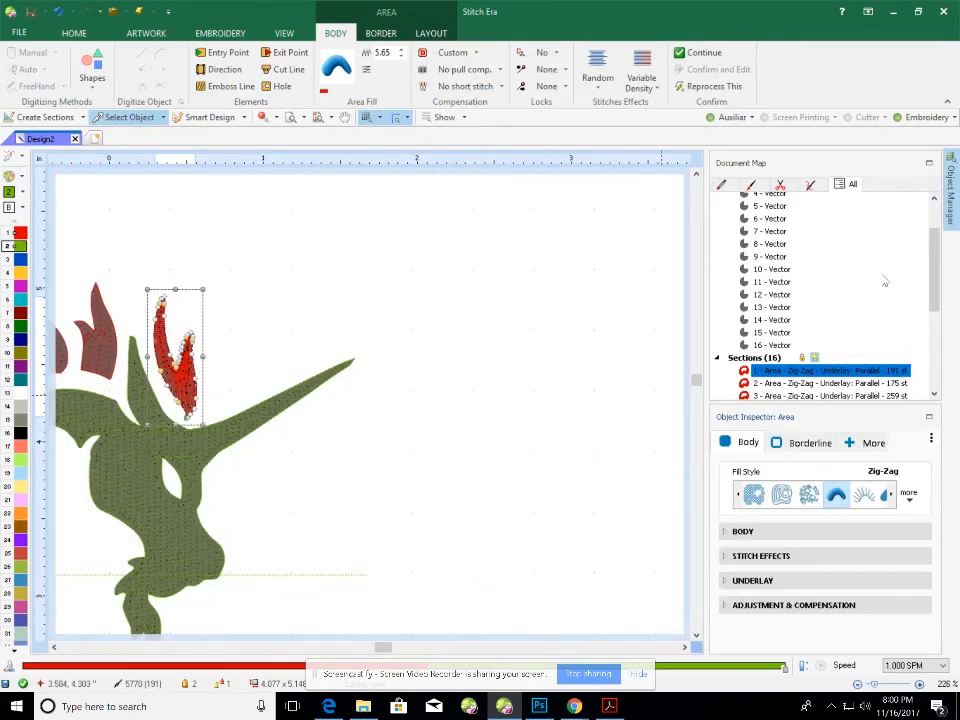
left_click_drag(936, 272, 945, 379)
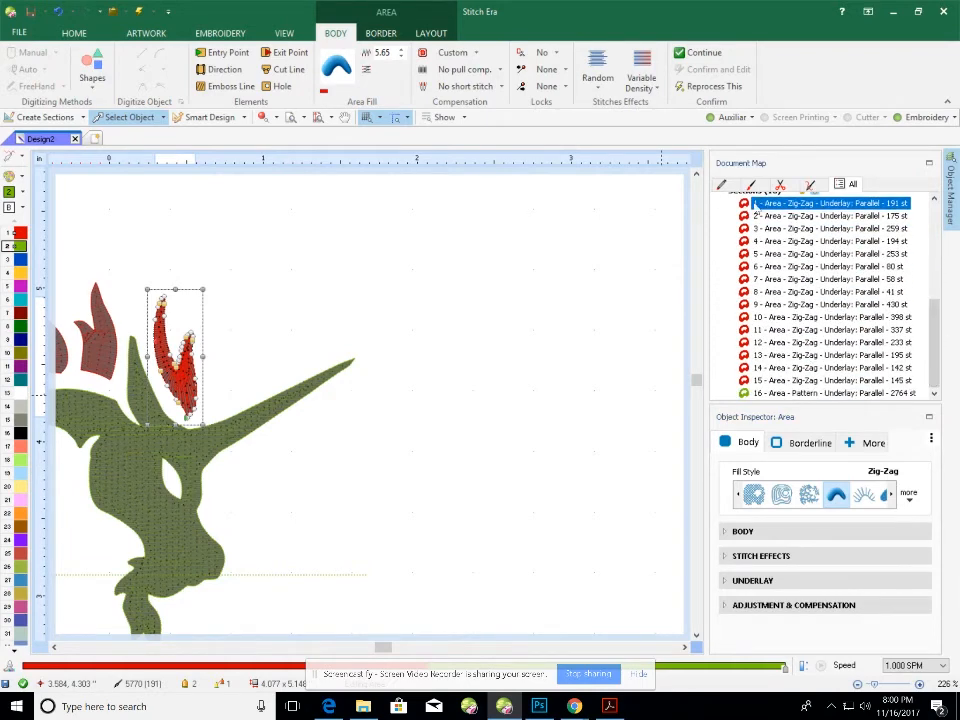
left_click(772, 383, "shift")
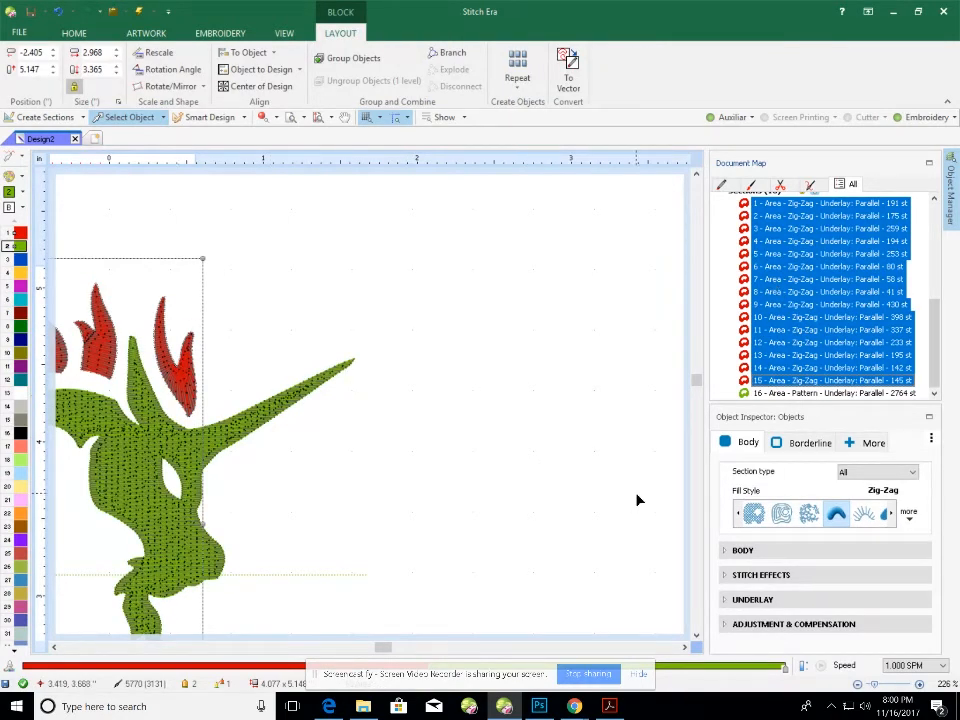
Give the selected sections a Zig-Zag underlay with density 1.00 lines/mm.
left_click(727, 601)
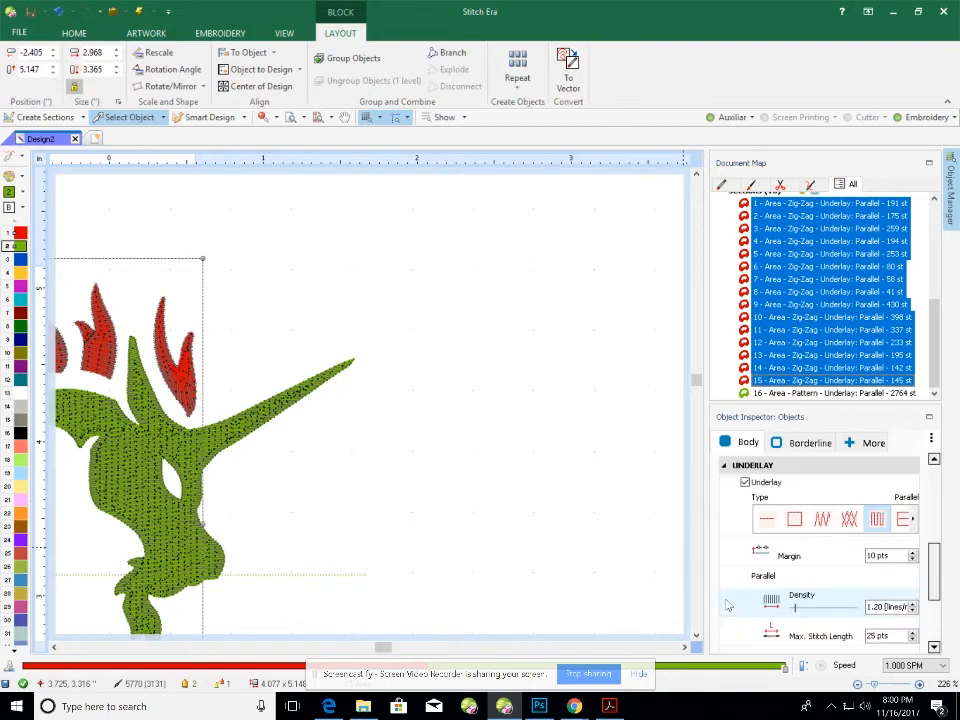
left_click(822, 520)
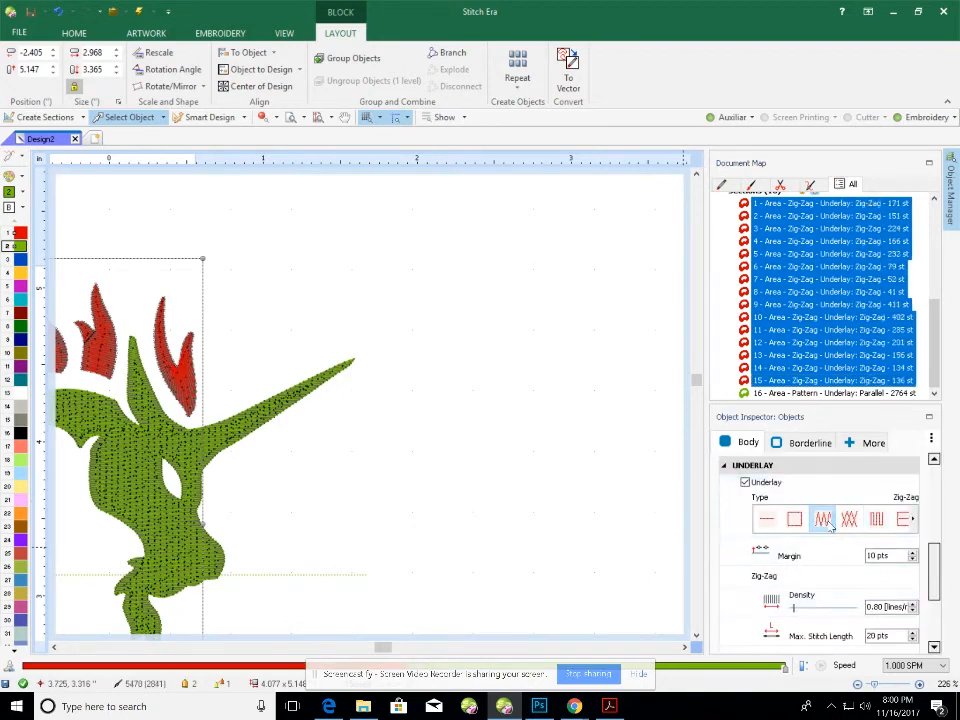
left_click(873, 607)
left_click_drag(888, 607, 850, 603)
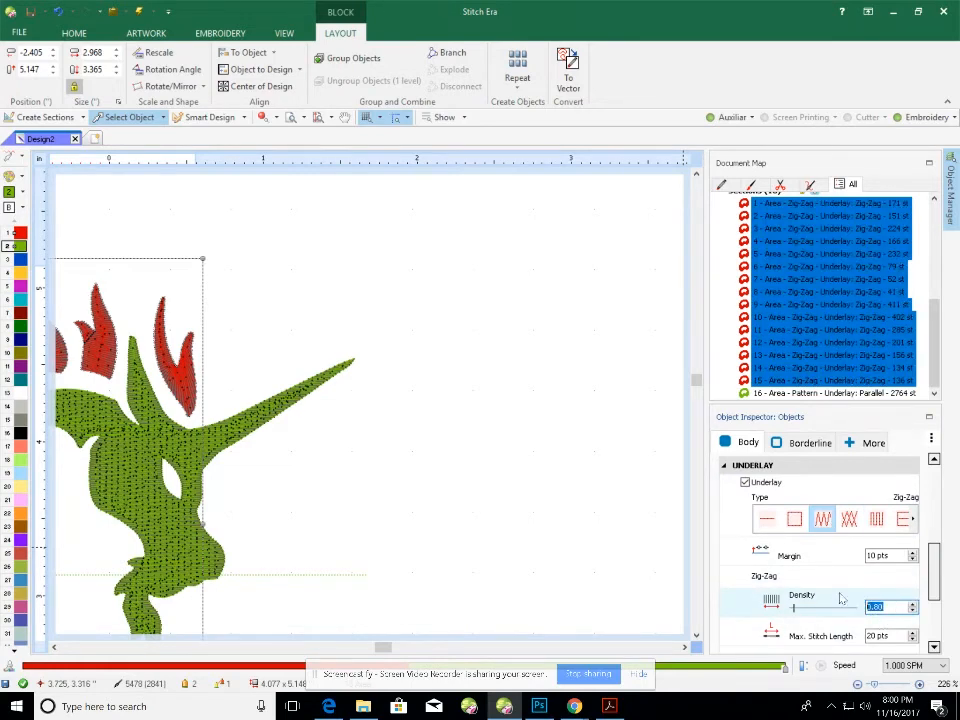
type("1")
key("Return")
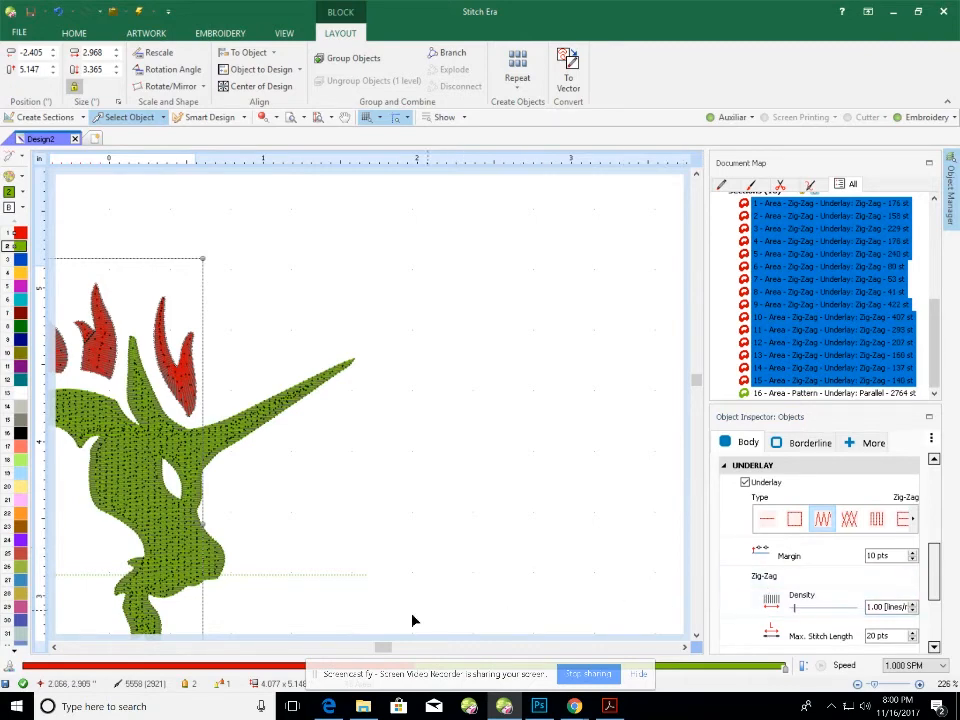
Check the green head's Parallel underlay, then clear the selection.
left_click_drag(384, 647, 366, 647)
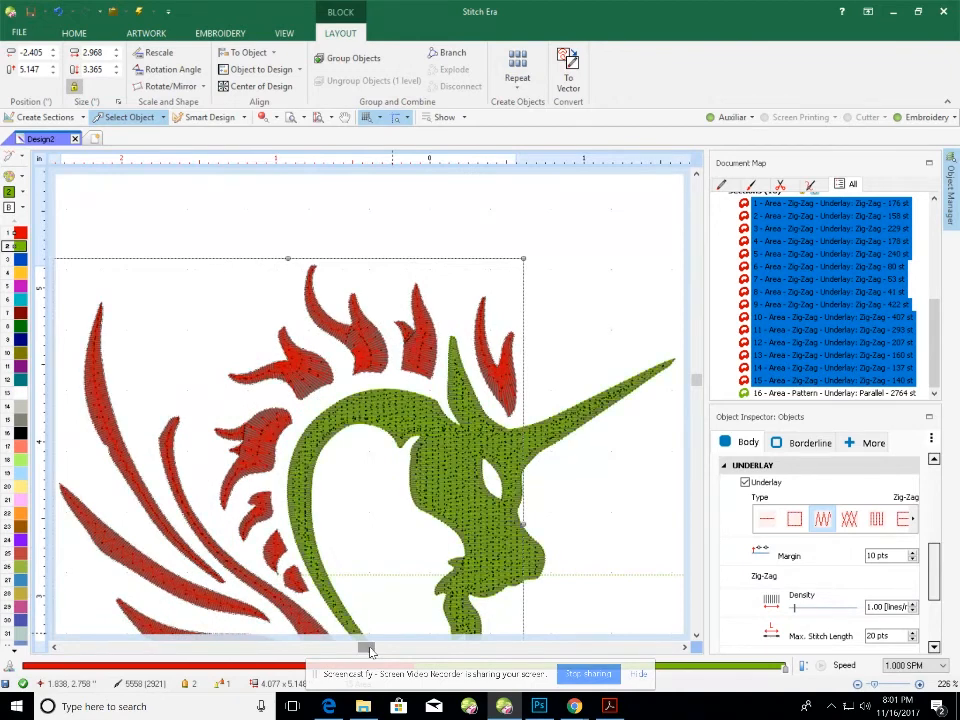
left_click(398, 400)
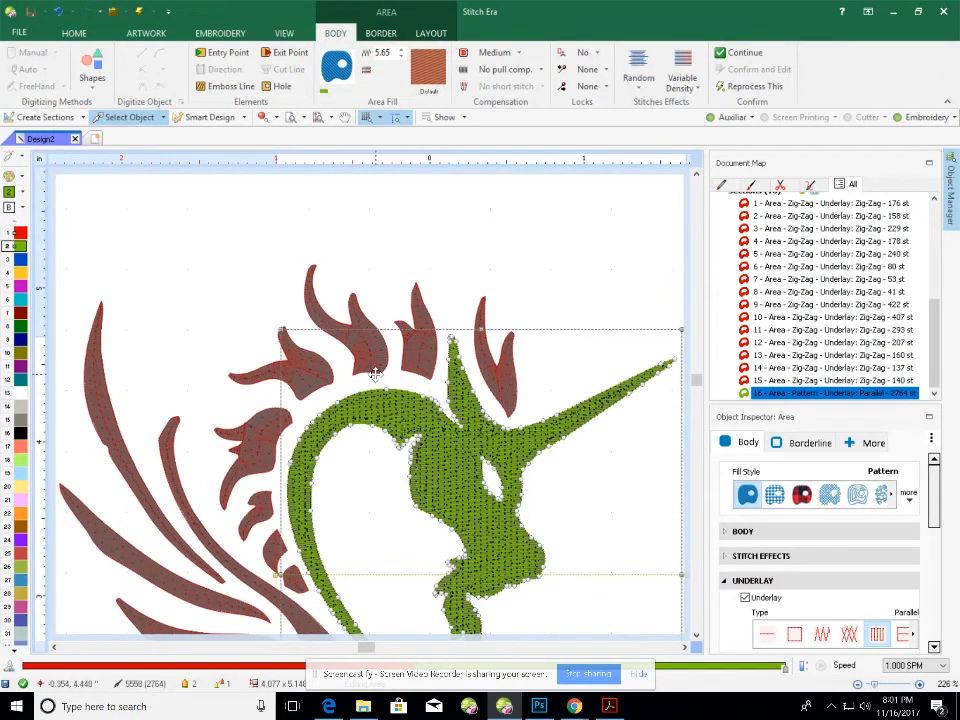
left_click(198, 321)
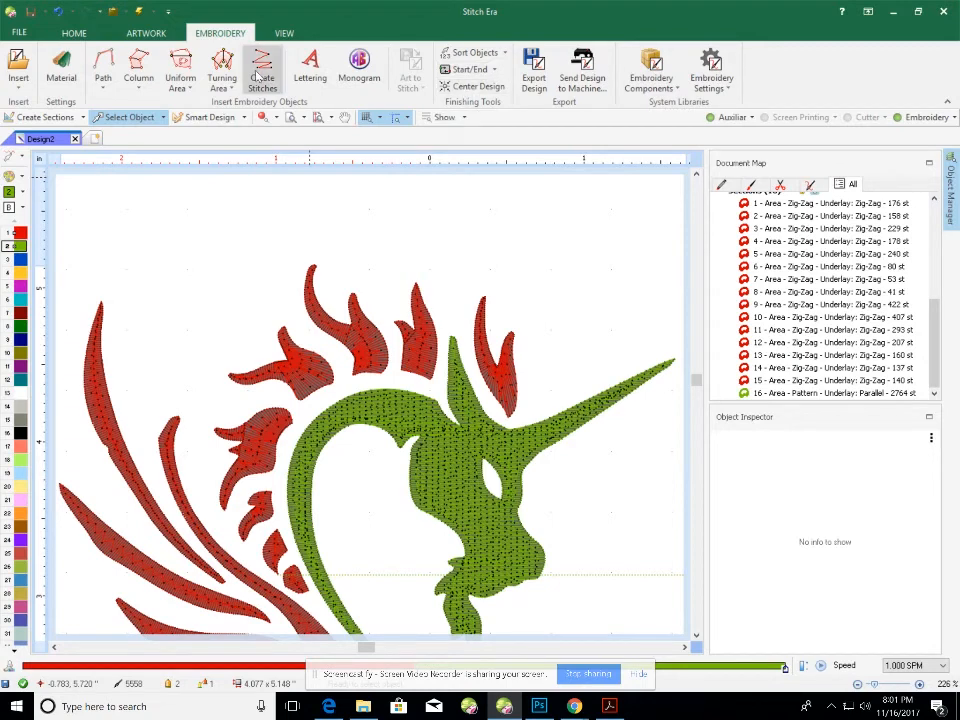
Centre the design and set the start point at the first section.
left_click(467, 88)
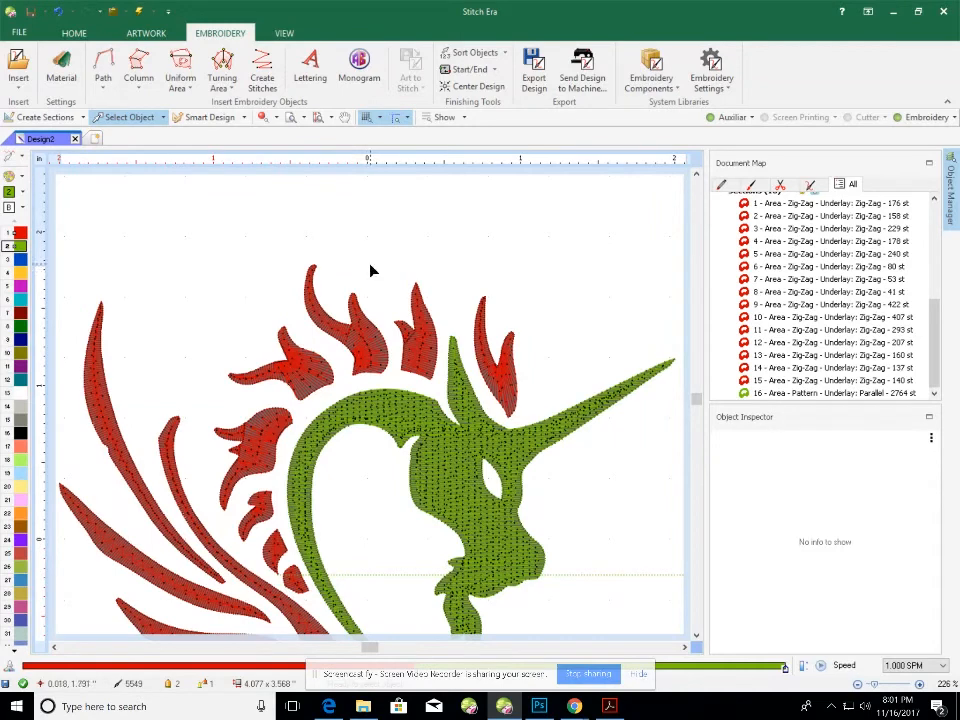
left_click(494, 70)
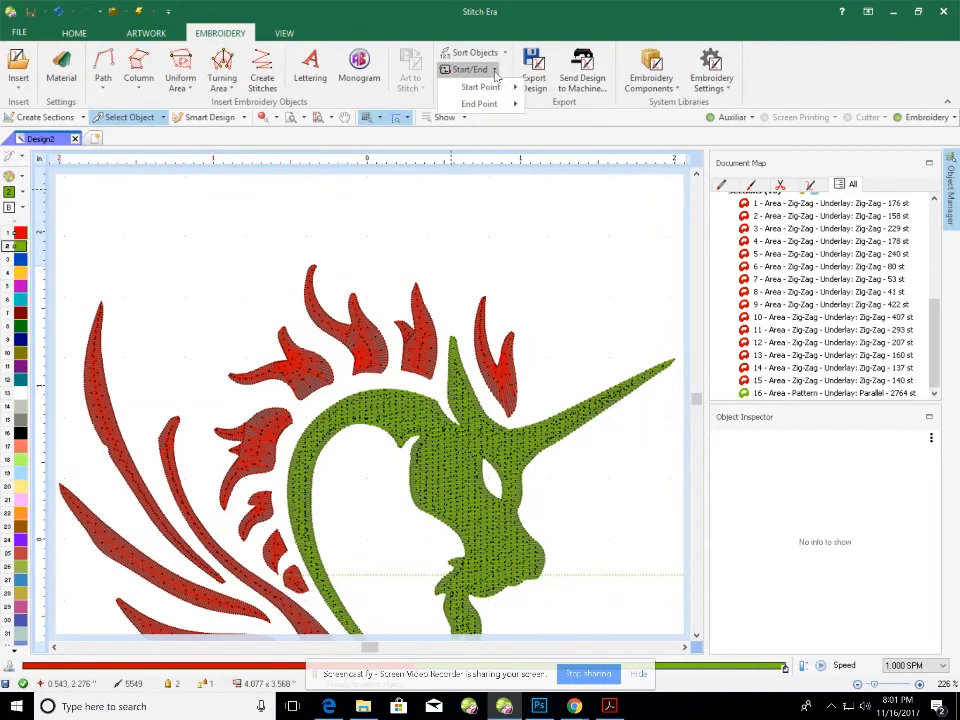
mouse_move(483, 84)
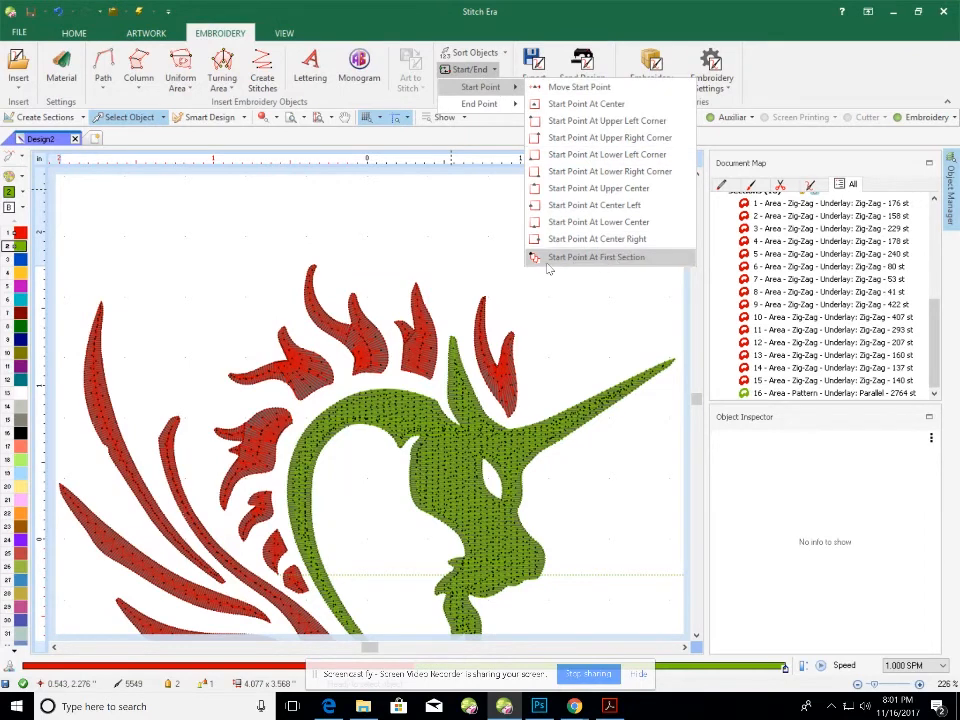
left_click(625, 258)
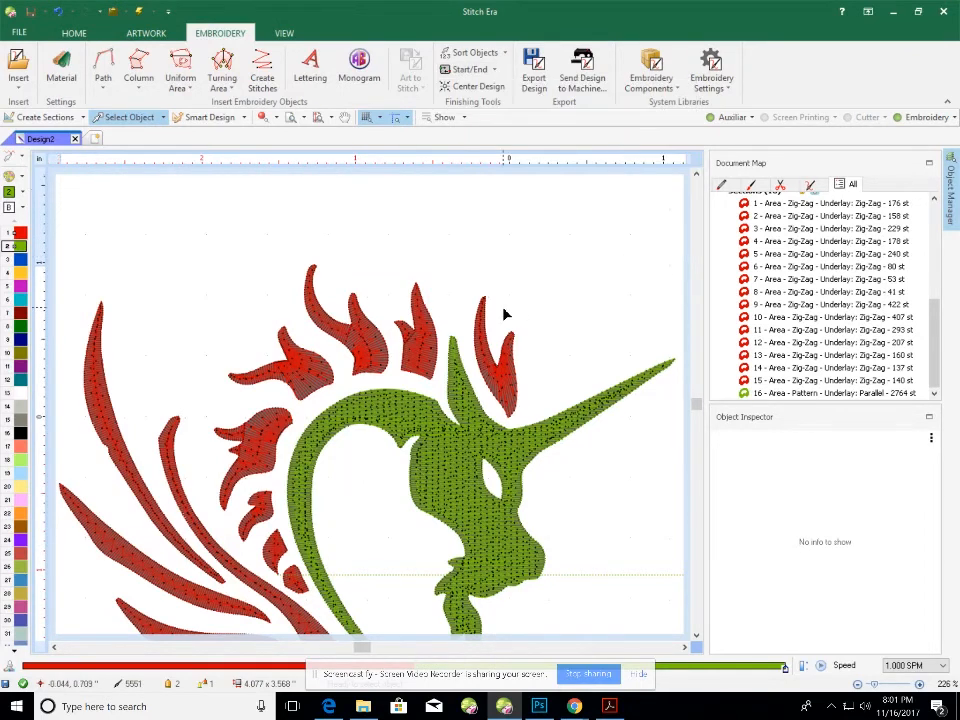
Set the end point at the last section, bringing the count to 5546 stitches.
left_click(490, 70)
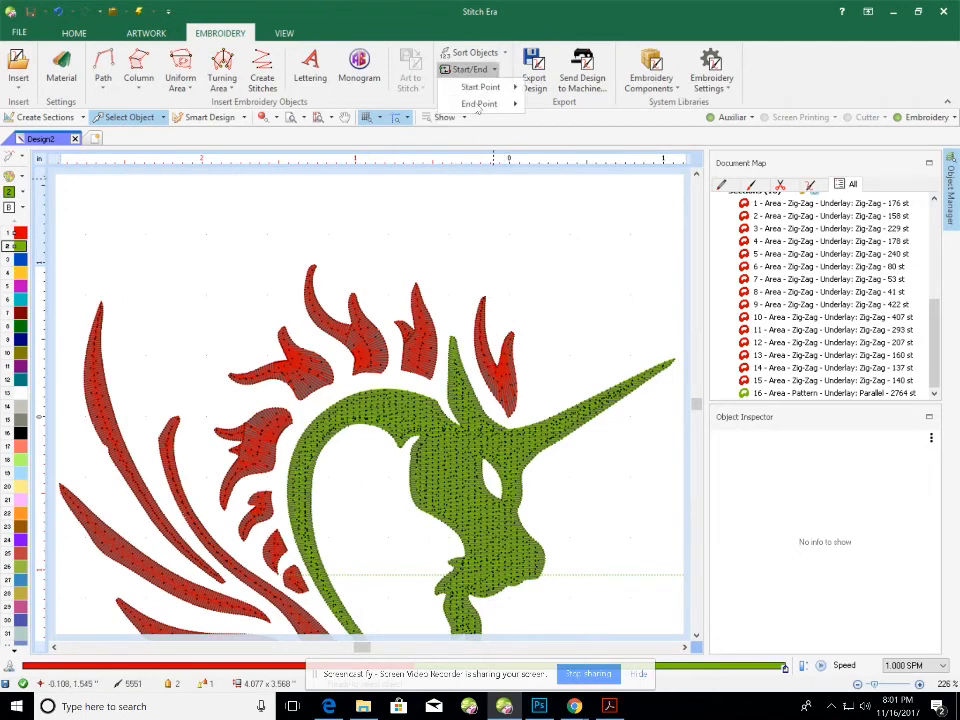
mouse_move(482, 104)
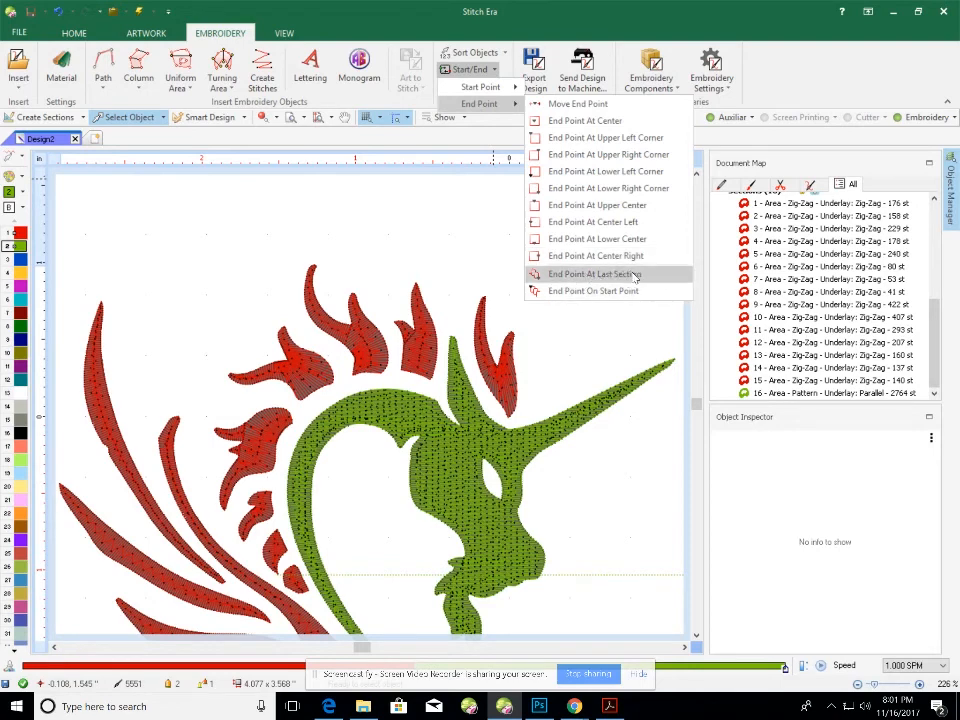
left_click(635, 276)
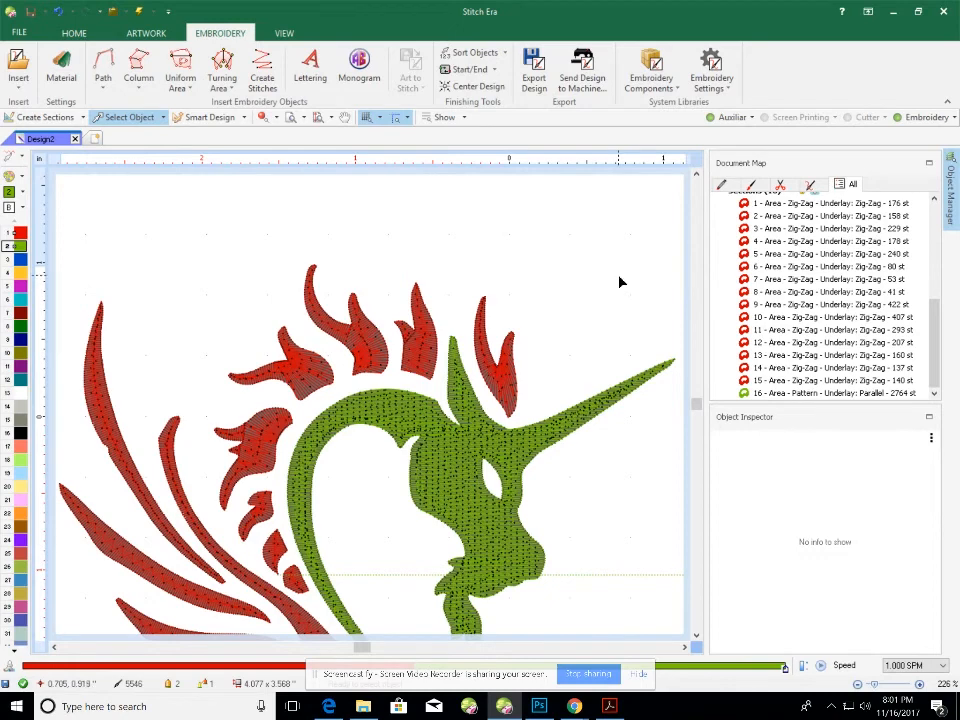
Save the design document to the Desktop as the DSG file unicorn.
left_click(20, 35)
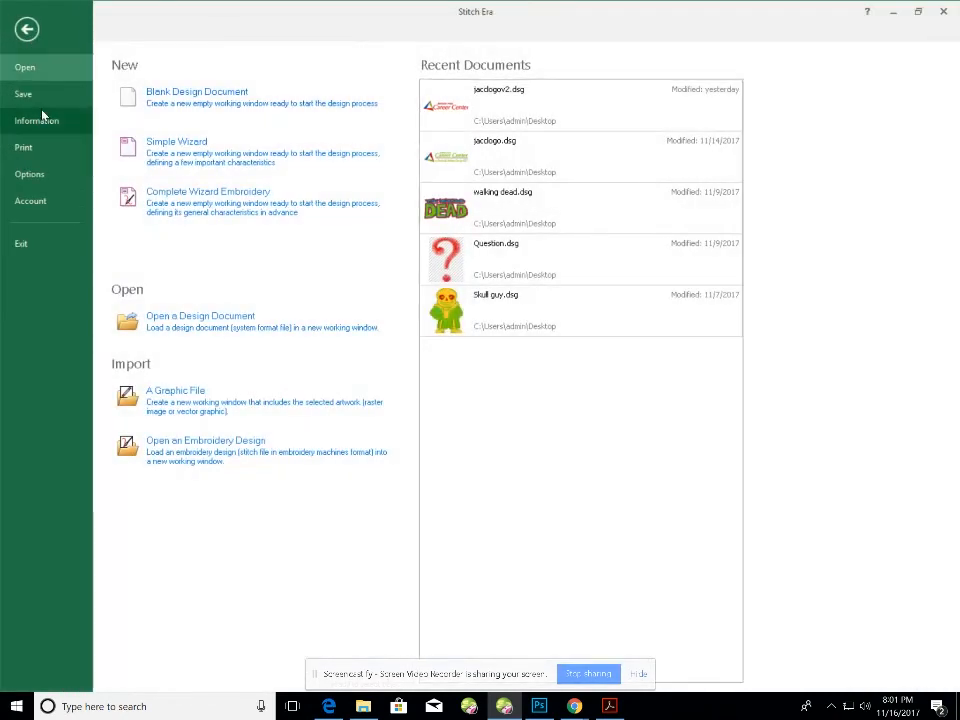
left_click(22, 96)
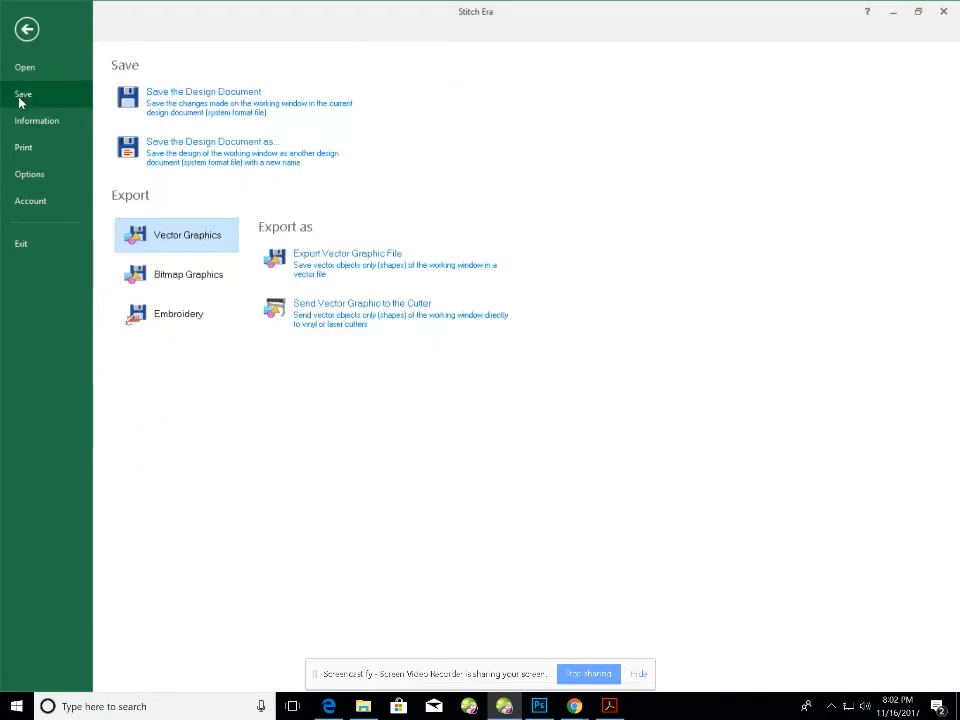
left_click(175, 106)
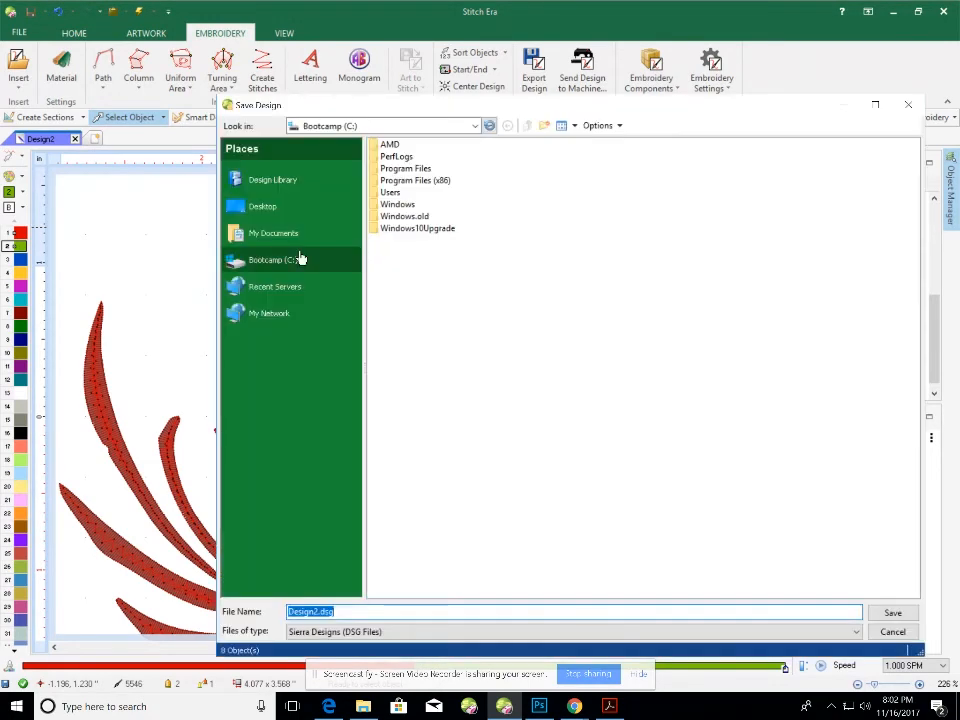
left_click(258, 208)
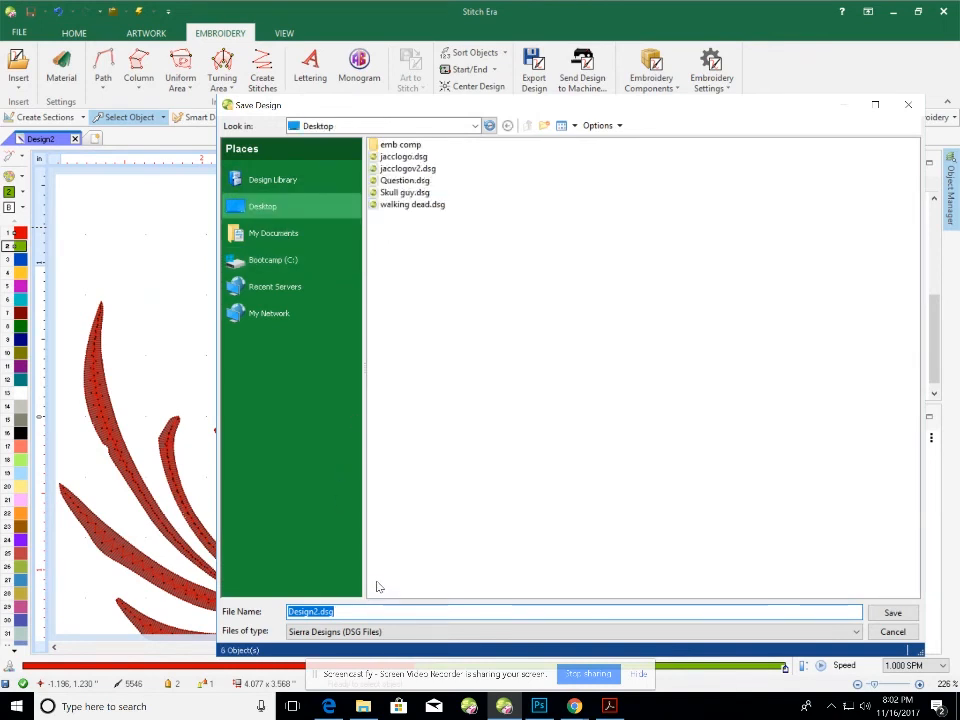
left_click_drag(303, 614, 270, 614)
type("unicorn")
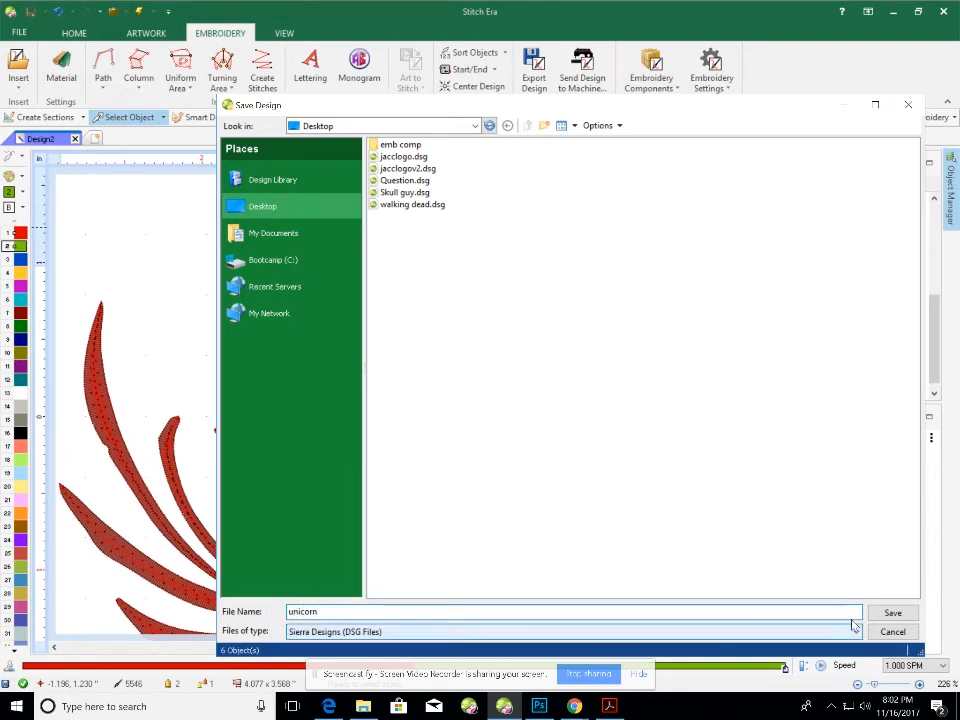
left_click(892, 613)
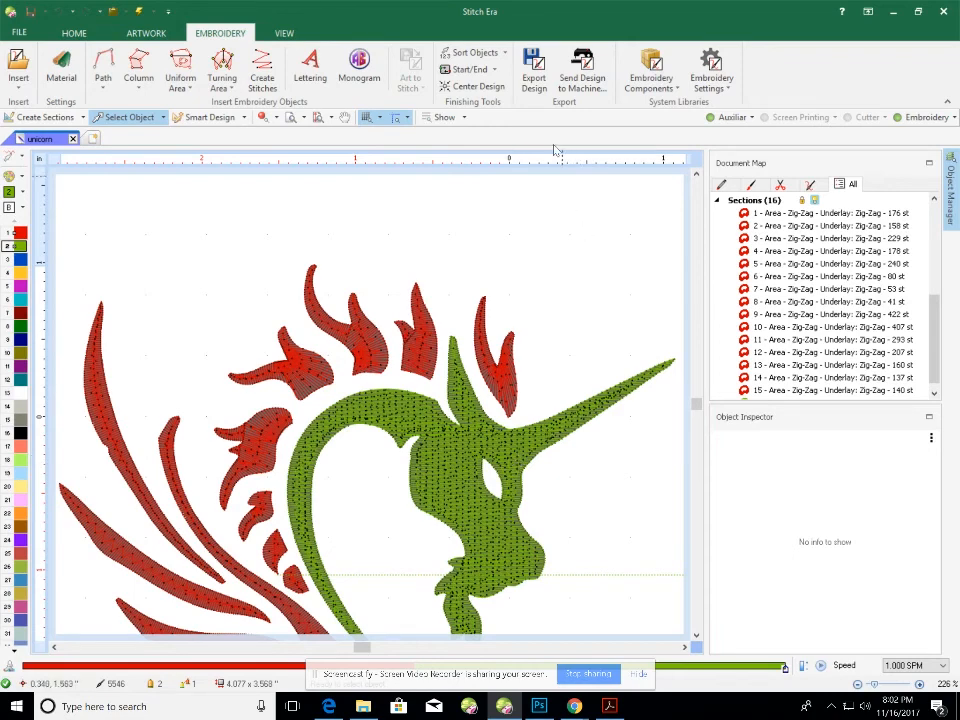
Export unicorn.dst to the Desktop in Tajima DST format.
left_click(533, 80)
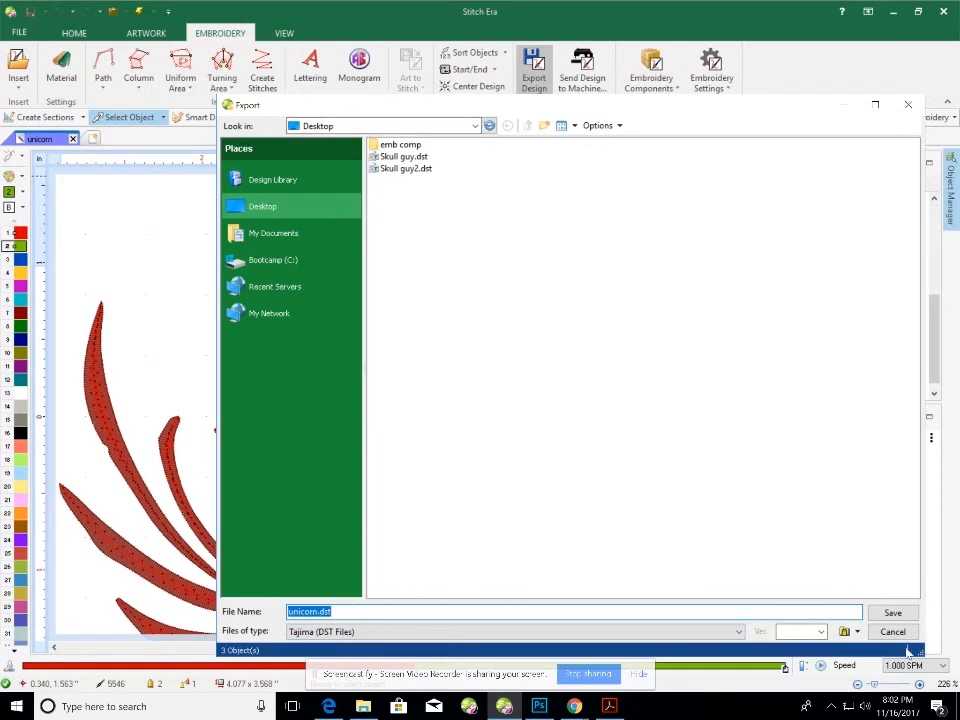
left_click(897, 612)
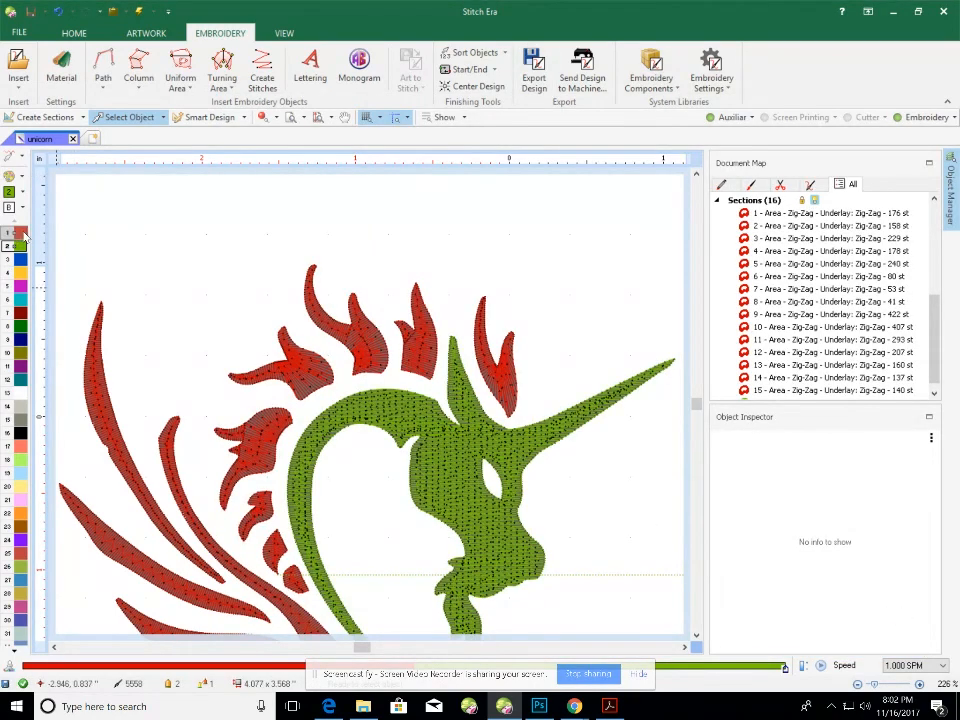
Minimize Stitch Era to reveal Photoshop and the Screencastify window.
mouse_move(24, 233)
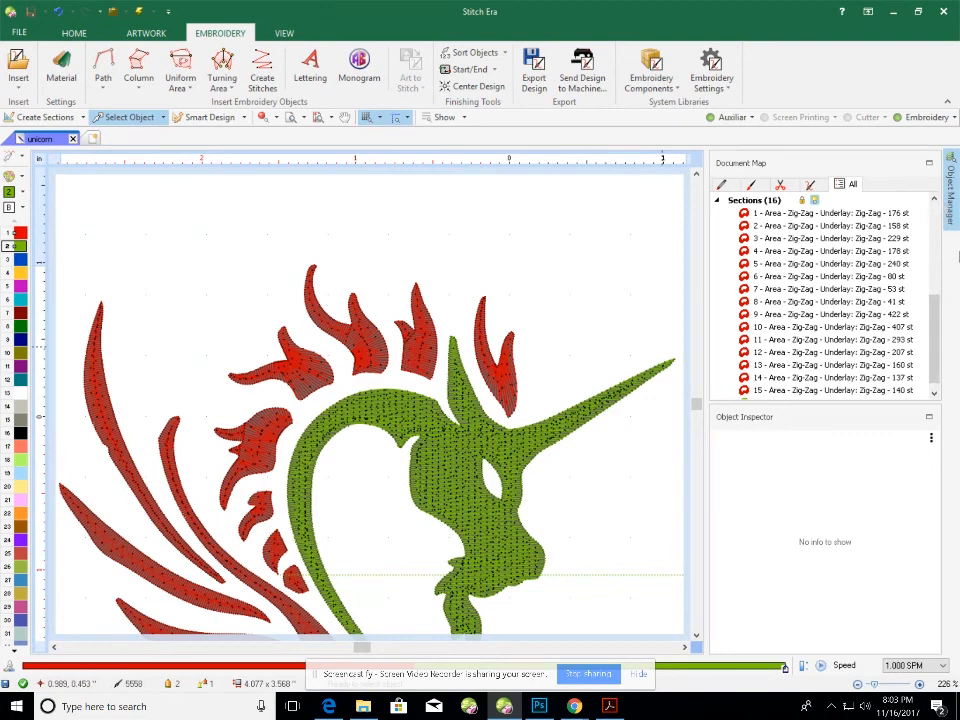
left_click(896, 11)
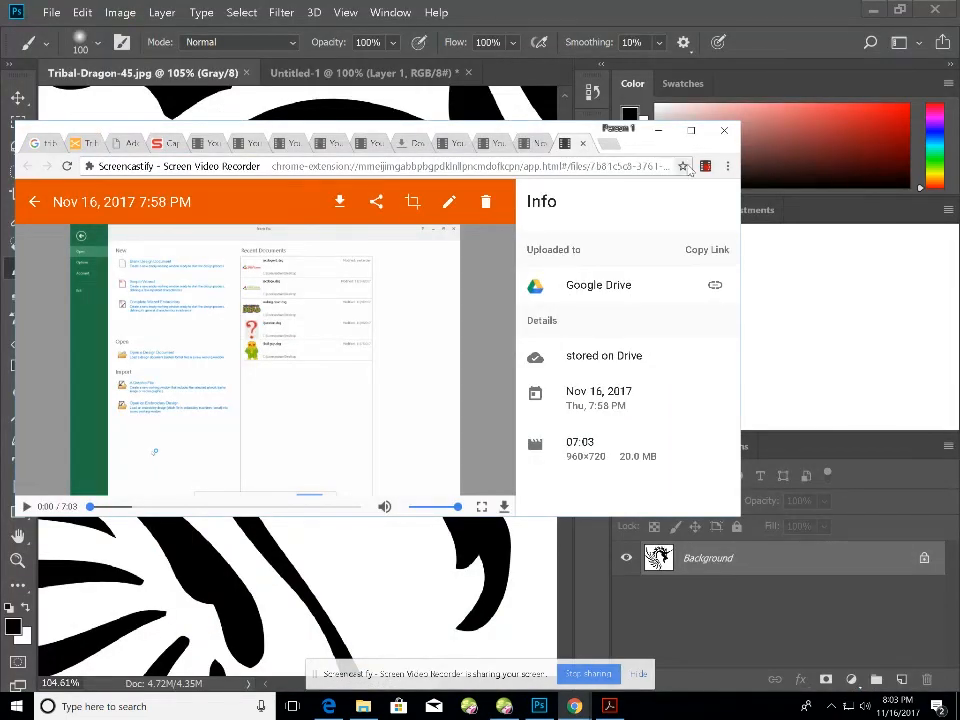